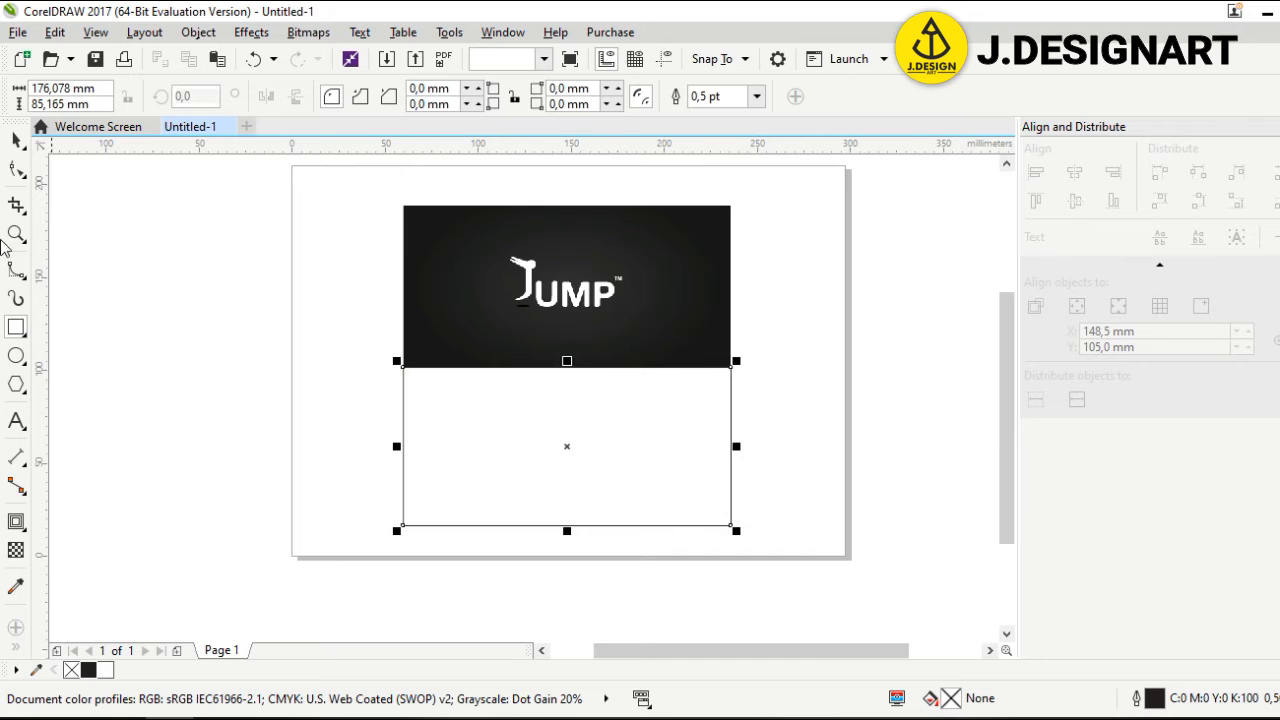
Finish drawing the new white rectangle and deselect it
{"action": "left_click", "coordinate": [16, 140]}
{"action": "scroll", "coordinate": [616, 346], "scroll_direction": "up", "scroll_amount": 2}
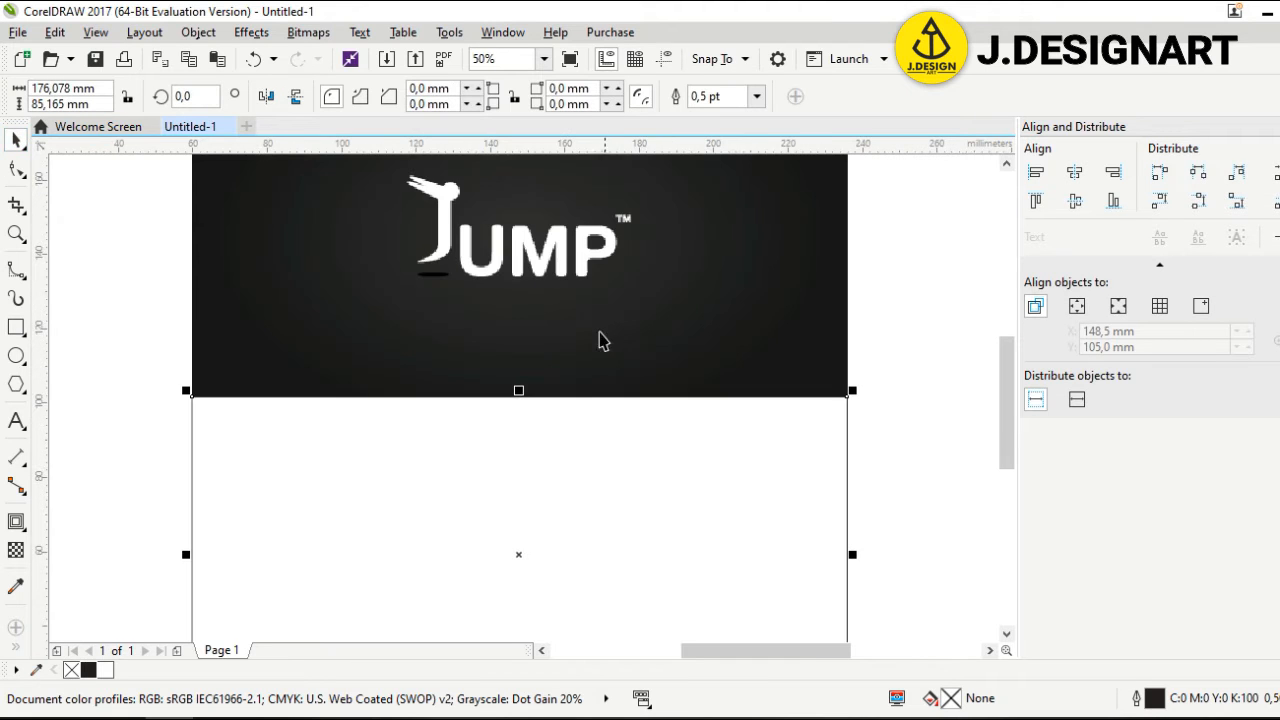
{"action": "left_click_drag", "start_coordinate": [1006, 395], "coordinate": [1016, 423]}
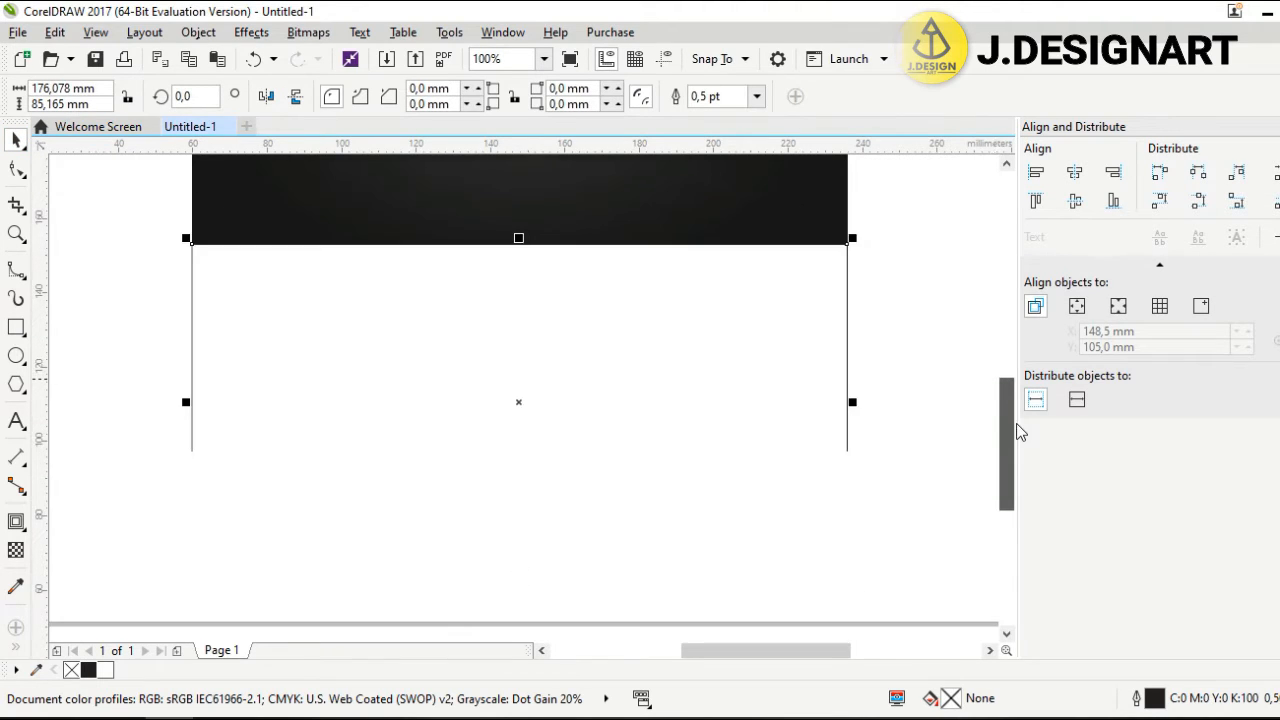
{"action": "left_click", "coordinate": [951, 401]}
{"action": "left_click", "coordinate": [16, 355]}
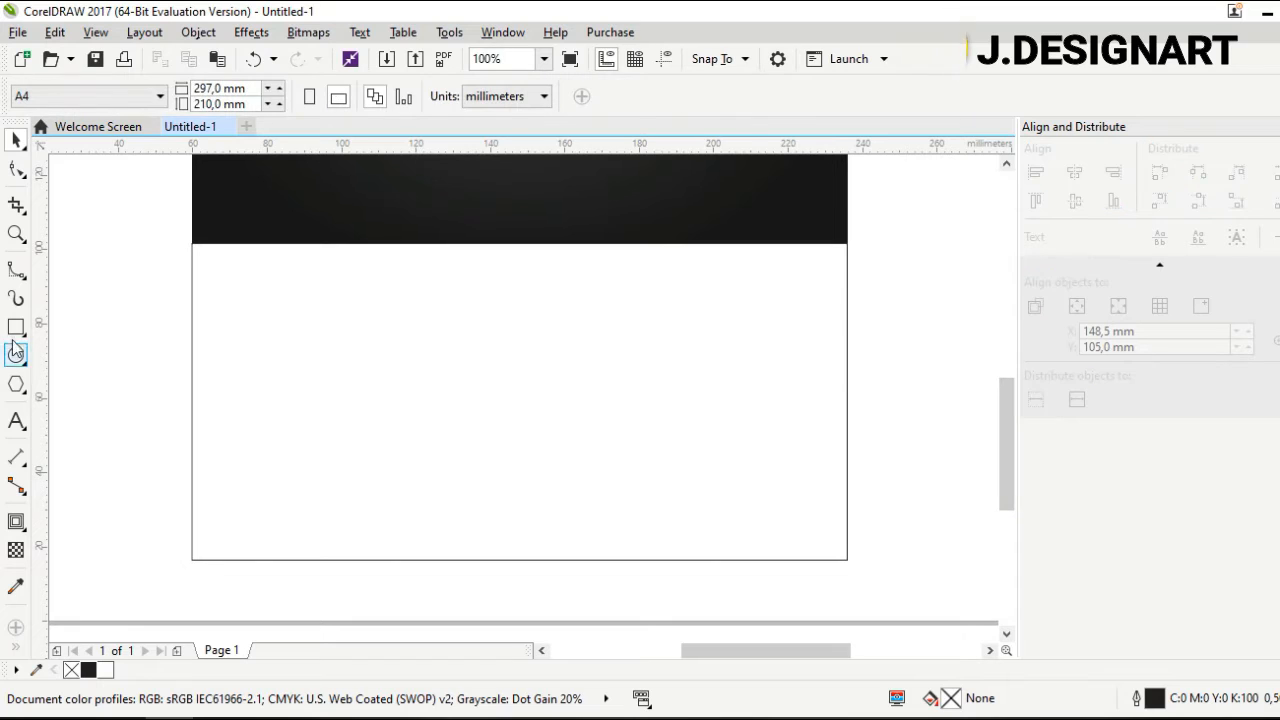
Add the text 'JUMP' left of the card and set it in Montserrat
{"action": "left_click", "coordinate": [27, 440]}
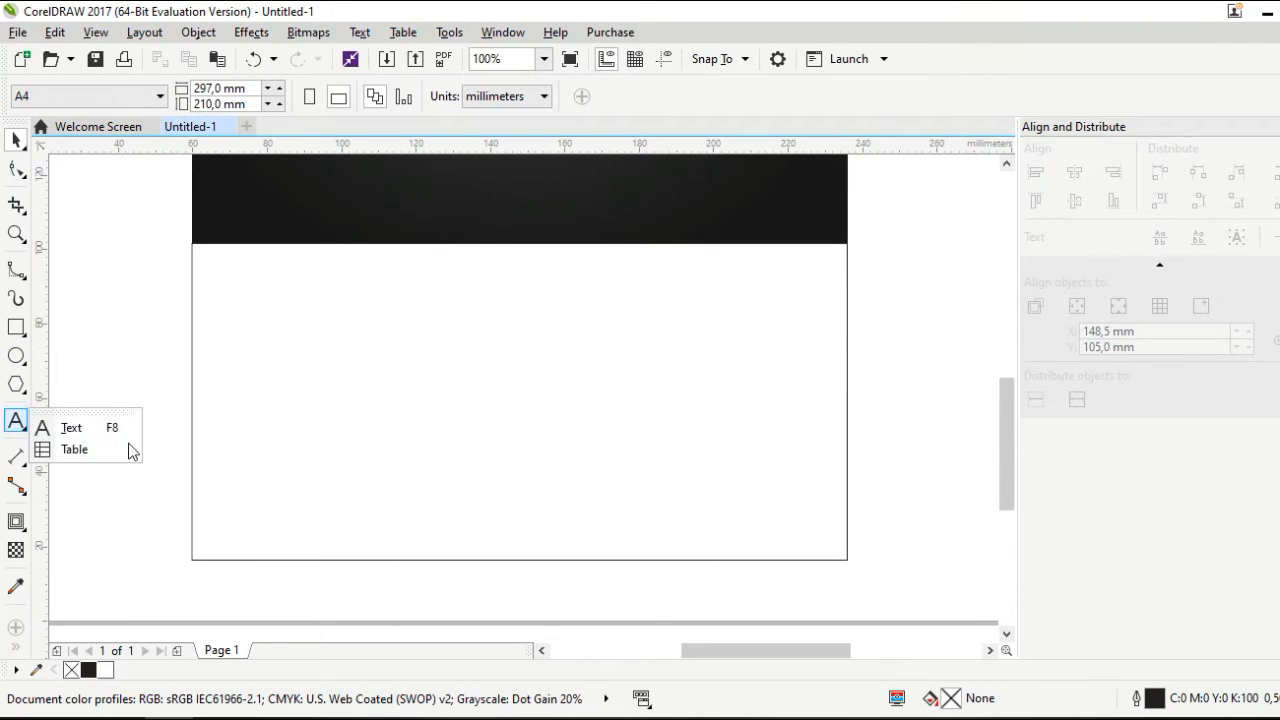
{"action": "left_click", "coordinate": [76, 428]}
{"action": "left_click", "coordinate": [119, 375]}
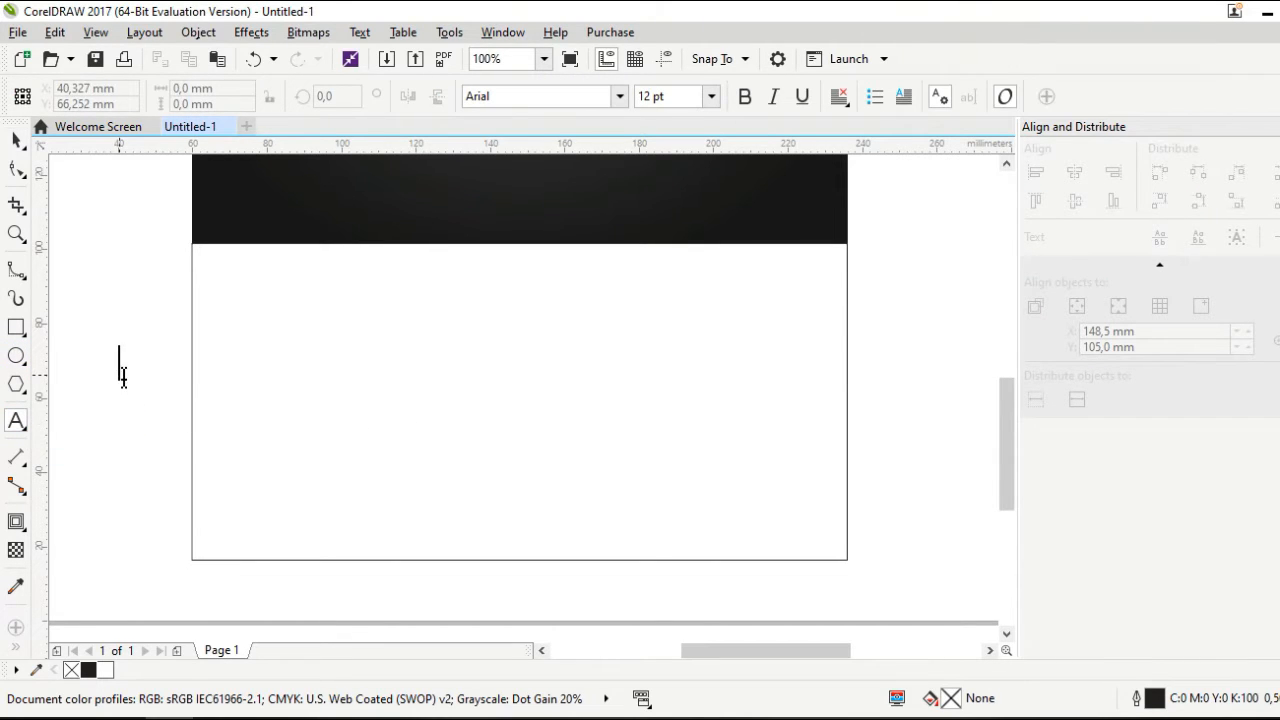
{"action": "key", "text": "BackSpace"}
{"action": "key", "text": "BackSpace"}
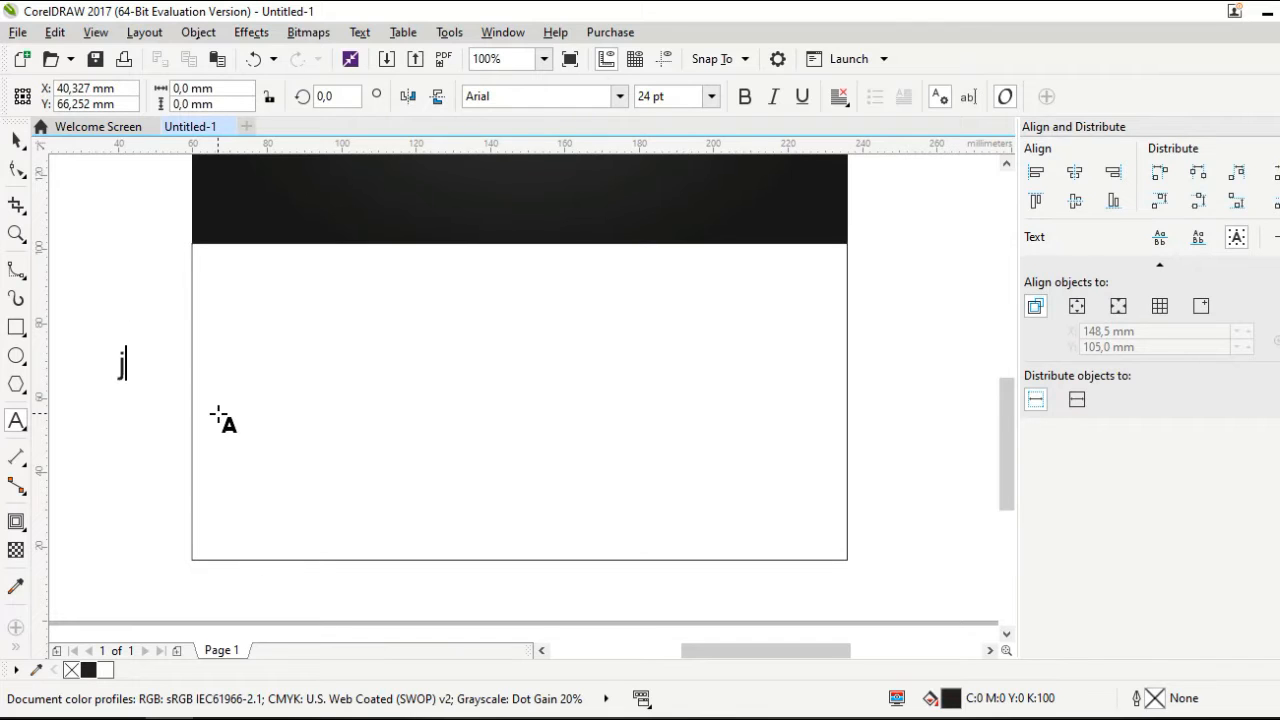
{"action": "type", "text": "JUMP"}
{"action": "key", "text": "ctrl+a"}
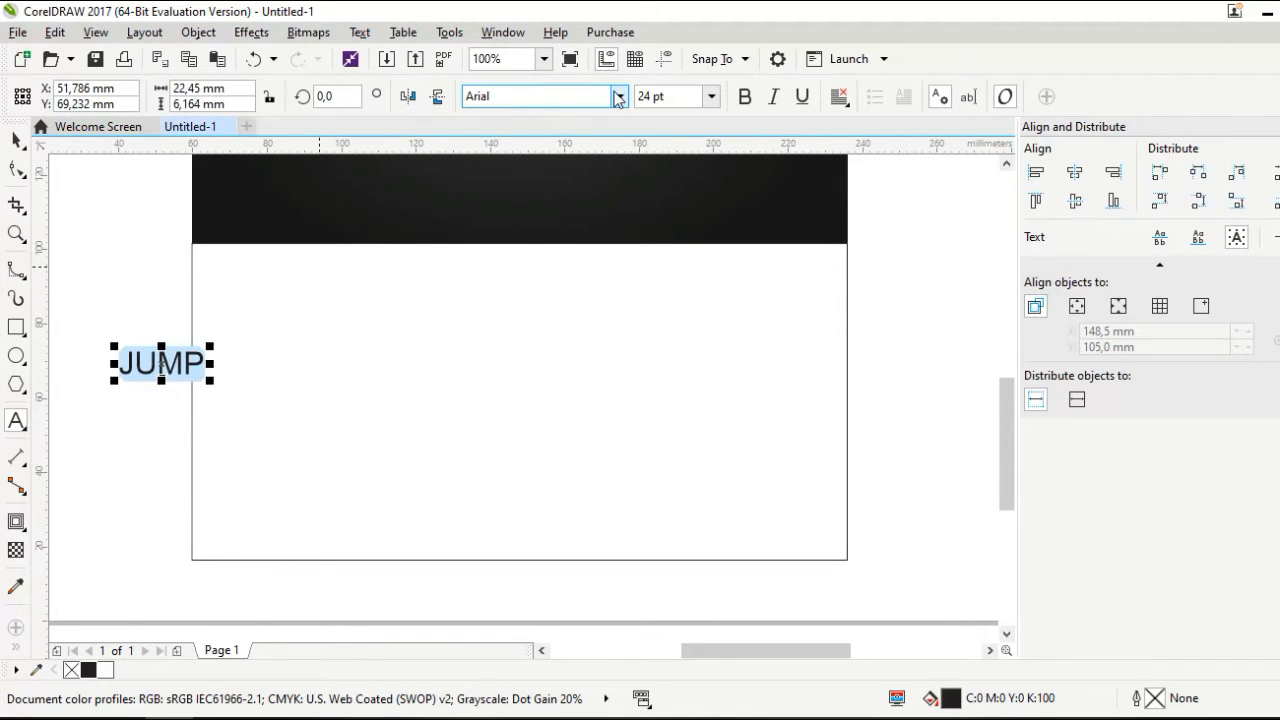
{"action": "left_click", "coordinate": [618, 96]}
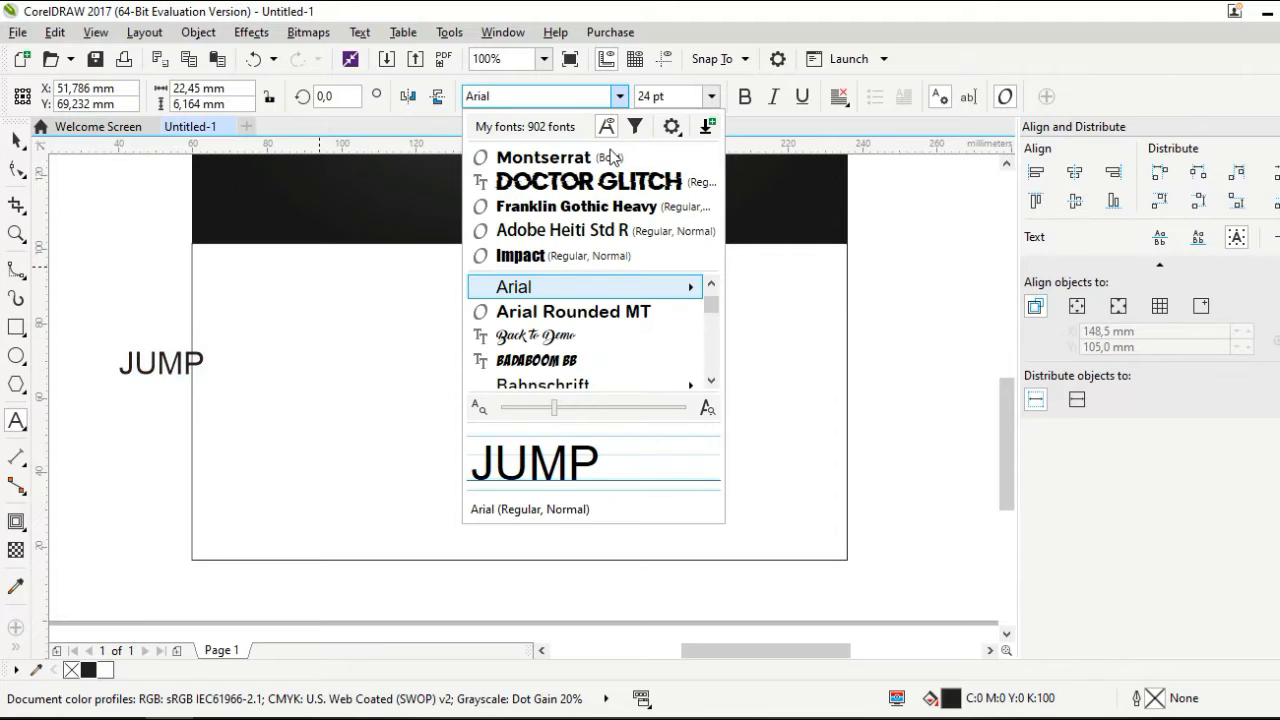
{"action": "left_click", "coordinate": [612, 158]}
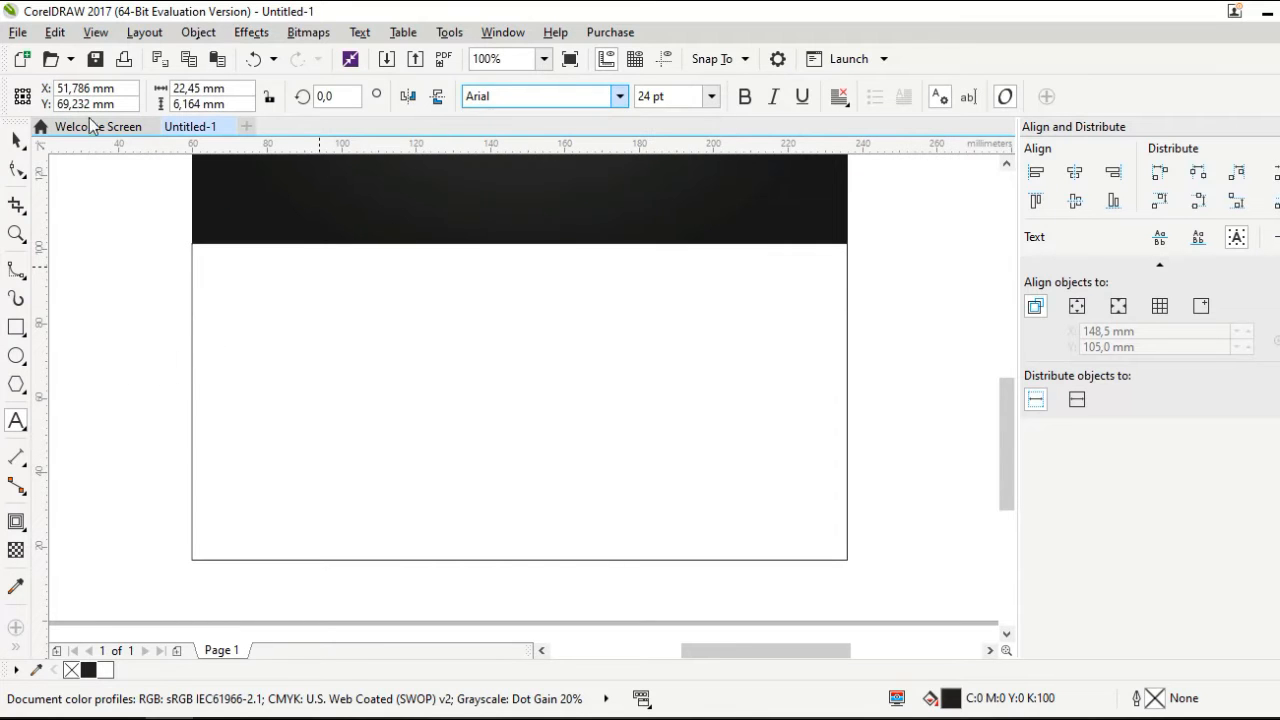
Move JUMP onto the centre of the white card and enlarge it to about 93.7 pt
{"action": "left_click", "coordinate": [15, 140]}
{"action": "left_click_drag", "start_coordinate": [198, 368], "coordinate": [508, 371]}
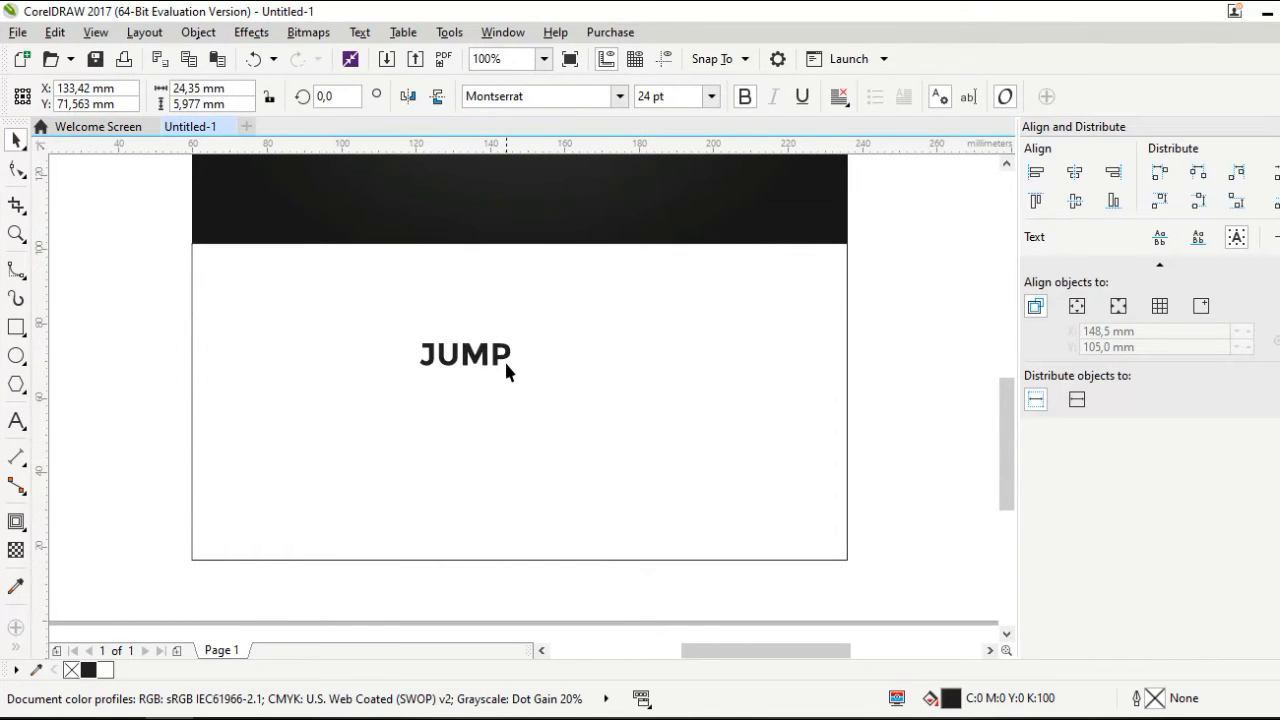
{"action": "scroll", "coordinate": [529, 371], "scroll_direction": "down", "scroll_amount": 2}
{"action": "scroll", "coordinate": [530, 377], "scroll_direction": "up", "scroll_amount": 2}
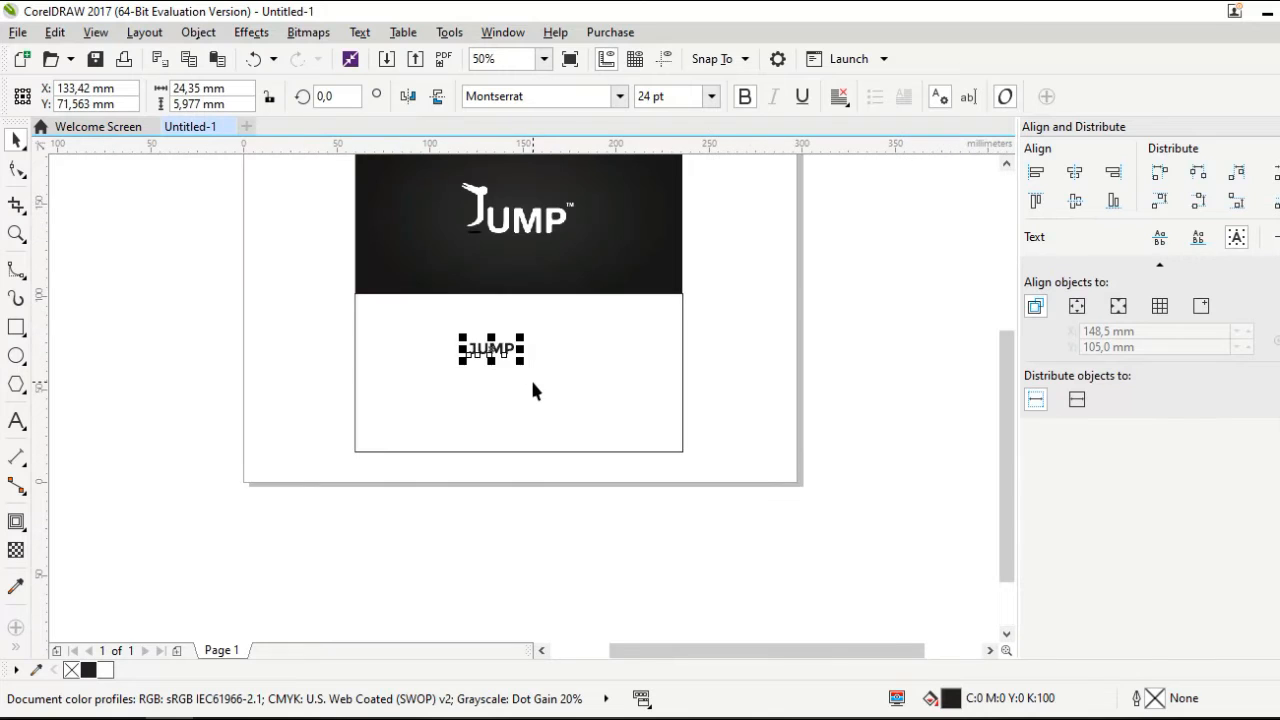
{"action": "left_click_drag", "start_coordinate": [528, 370], "coordinate": [616, 424]}
{"action": "scroll", "coordinate": [536, 366], "scroll_direction": "up", "scroll_amount": 2}
{"action": "left_click_drag", "start_coordinate": [536, 366], "coordinate": [530, 392]}
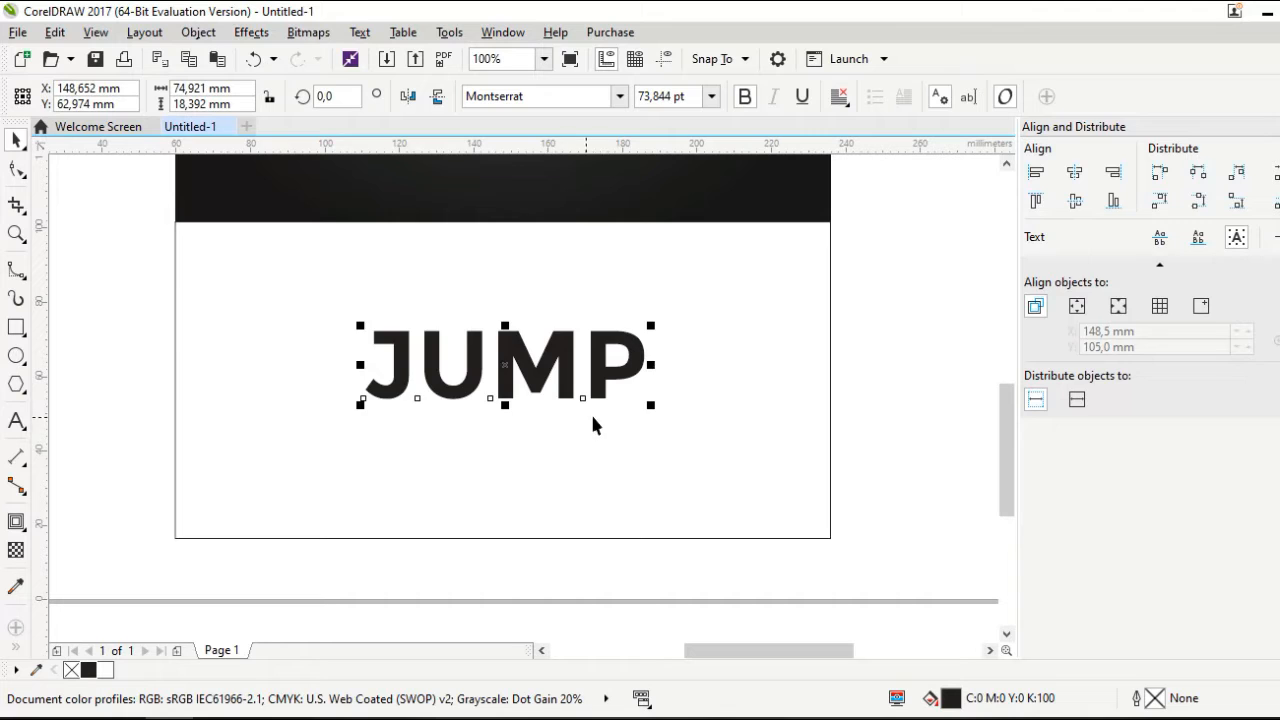
{"action": "mouse_move", "coordinate": [648, 404]}
{"action": "left_mouse_down"}
{"action": "mouse_move", "coordinate": [687, 421]}
{"action": "mouse_move", "coordinate": [665, 417]}
{"action": "left_mouse_up"}
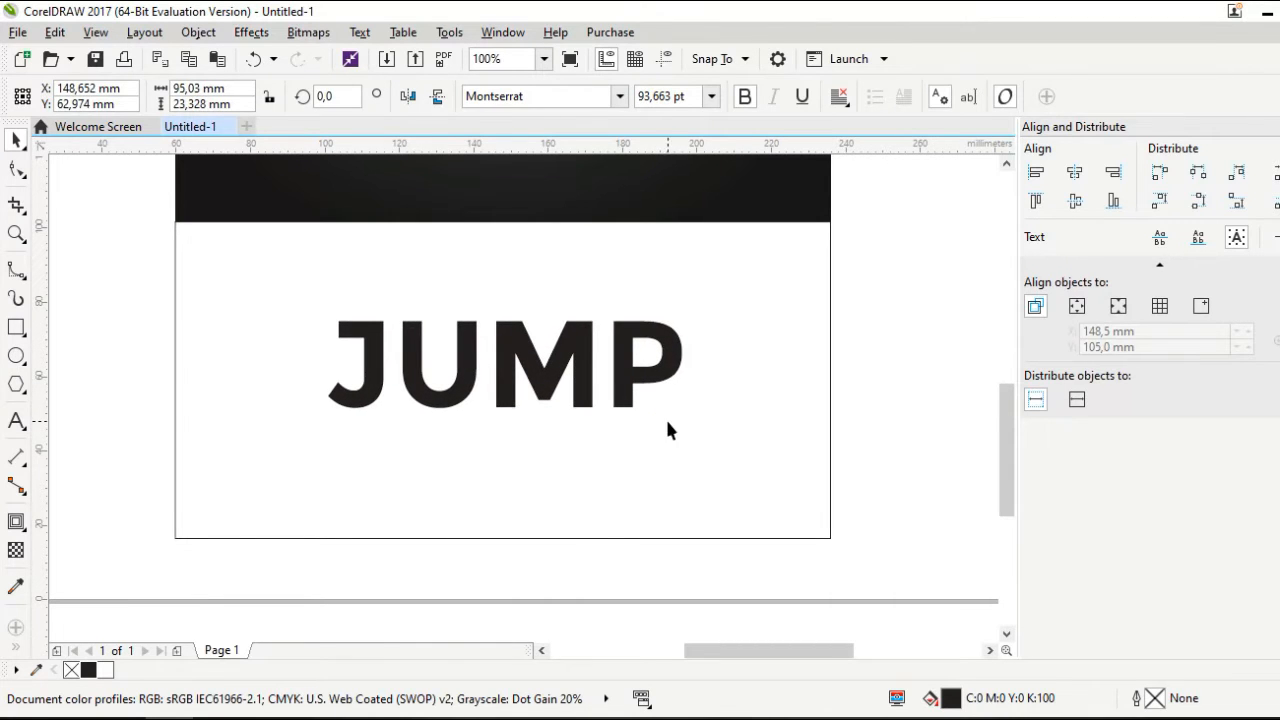
Break JUMP into separate letters and convert all four to curves
{"action": "key", "text": "ctrl+k"}
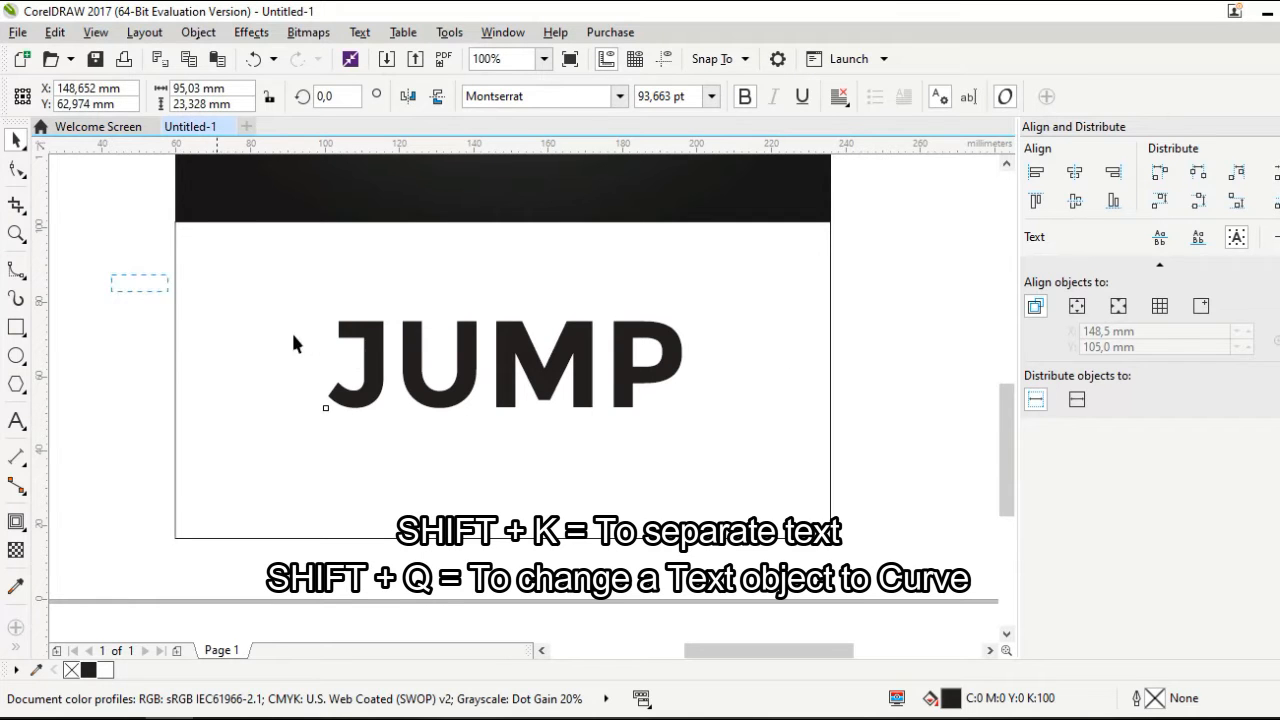
{"action": "left_click_drag", "start_coordinate": [750, 491], "coordinate": [750, 491]}
{"action": "key", "text": "ctrl+q"}
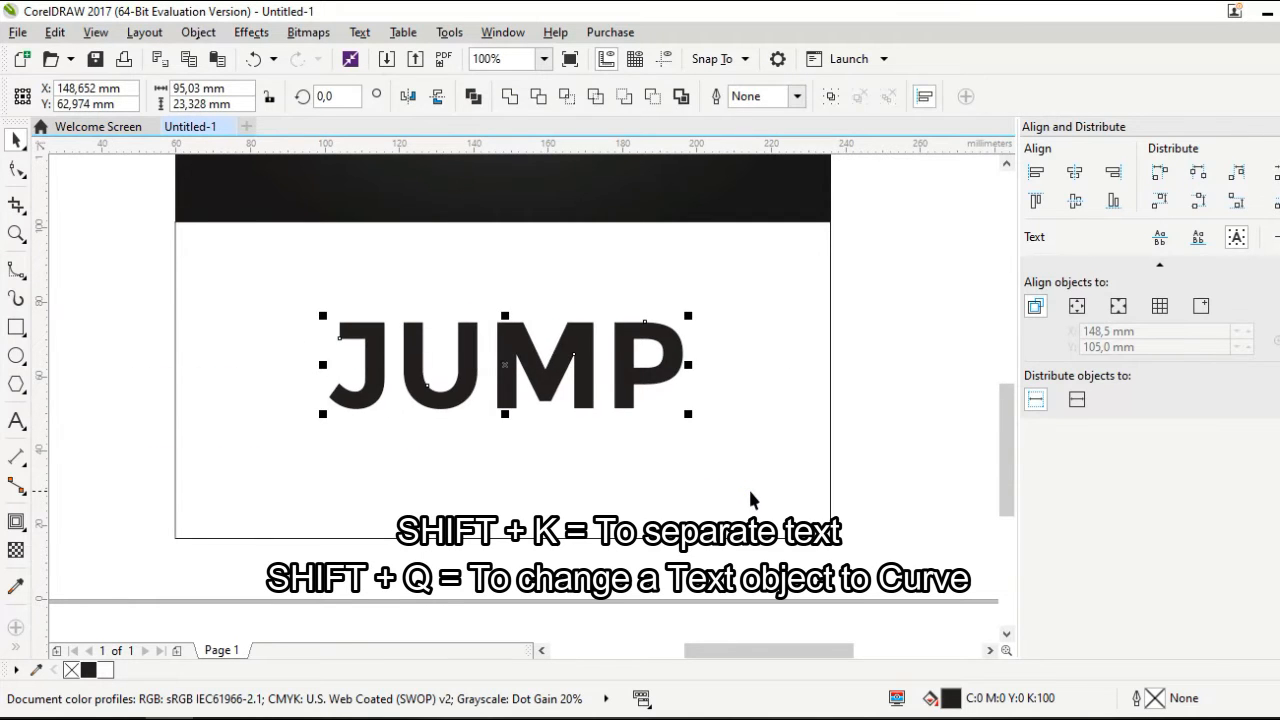
Draw a small circle over the top-left corner of the J
{"action": "left_click", "coordinate": [893, 438]}
{"action": "scroll", "coordinate": [887, 440], "scroll_direction": "down", "scroll_amount": 1}
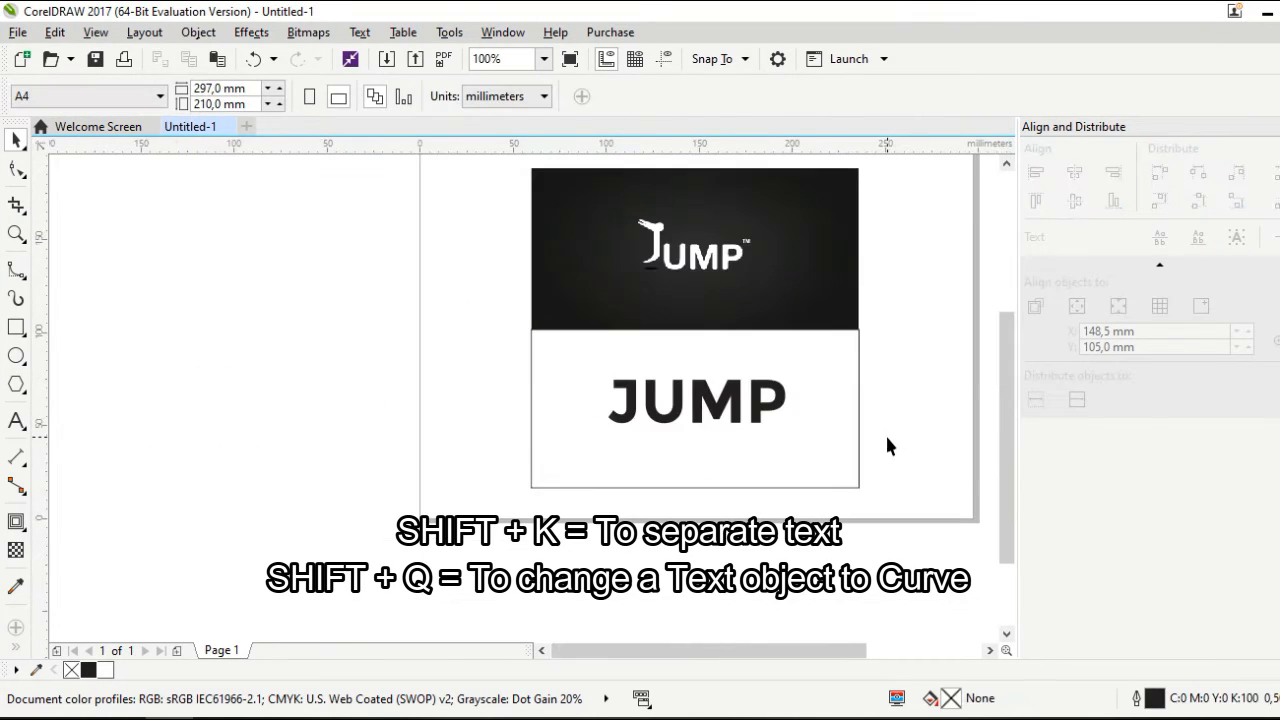
{"action": "scroll", "coordinate": [699, 397], "scroll_direction": "up", "scroll_amount": 1}
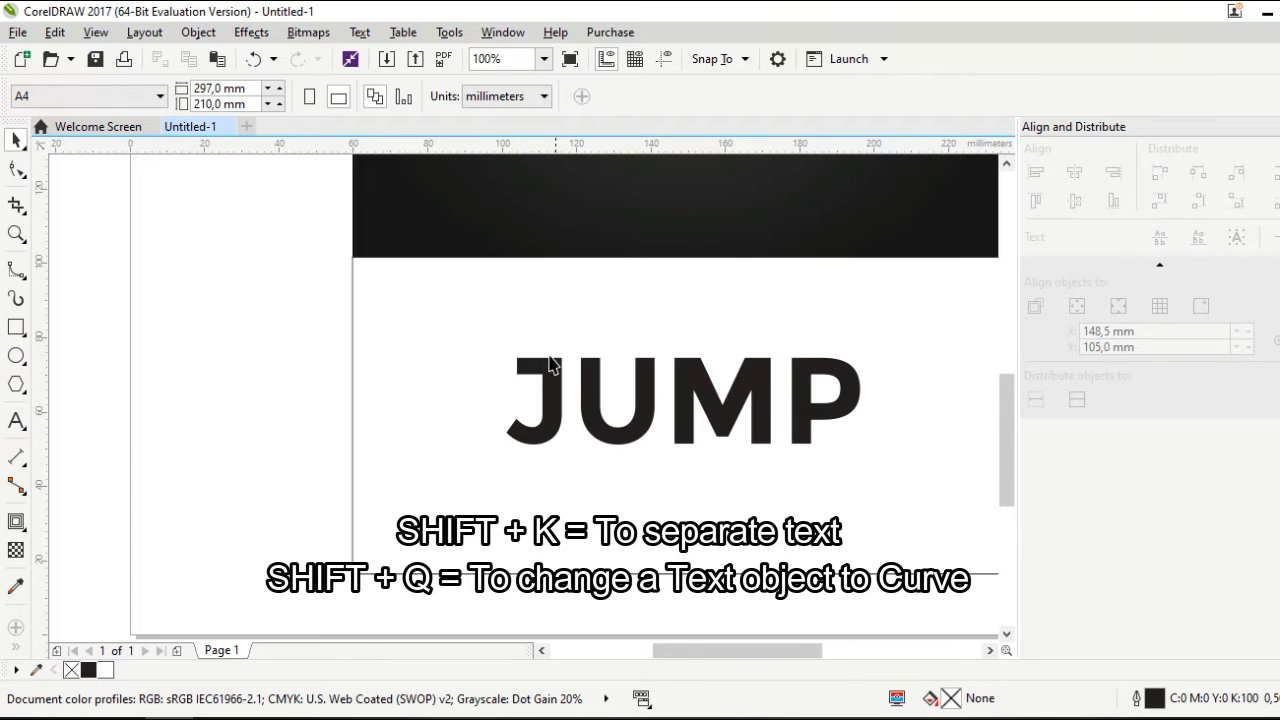
{"action": "scroll", "coordinate": [549, 366], "scroll_direction": "up", "scroll_amount": 1}
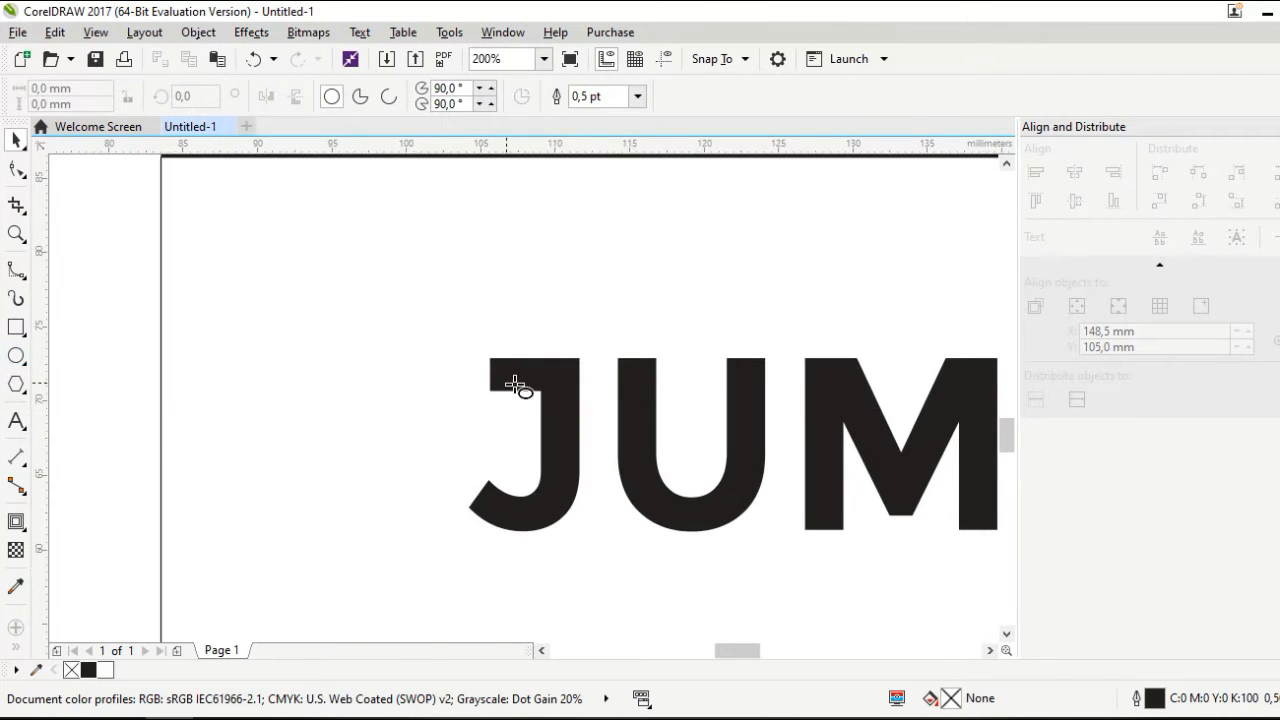
{"action": "scroll", "coordinate": [455, 375], "scroll_direction": "up", "scroll_amount": 1}
{"action": "left_click_drag", "start_coordinate": [423, 332], "coordinate": [484, 399]}
{"action": "scroll", "coordinate": [484, 399], "scroll_direction": "up", "scroll_amount": 1}
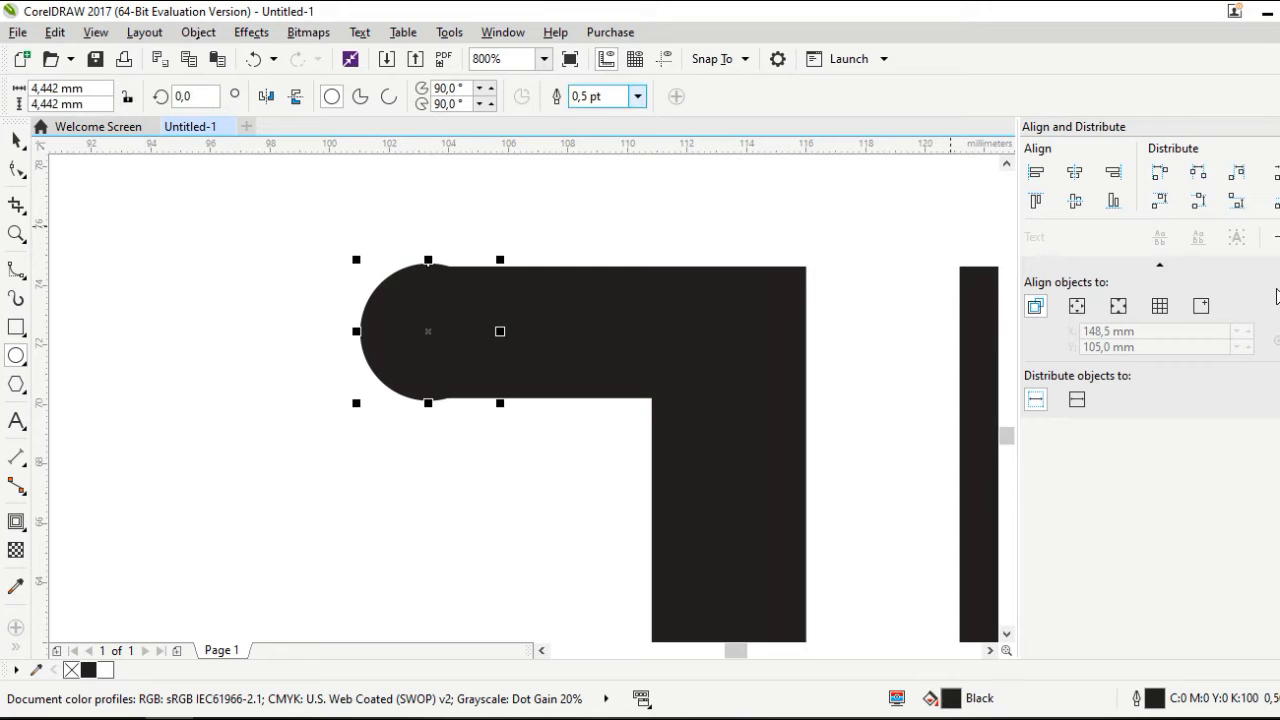
Remove the circle's outline and nudge it onto the J's top bar
{"action": "left_click", "coordinate": [636, 96]}
{"action": "left_click", "coordinate": [588, 117]}
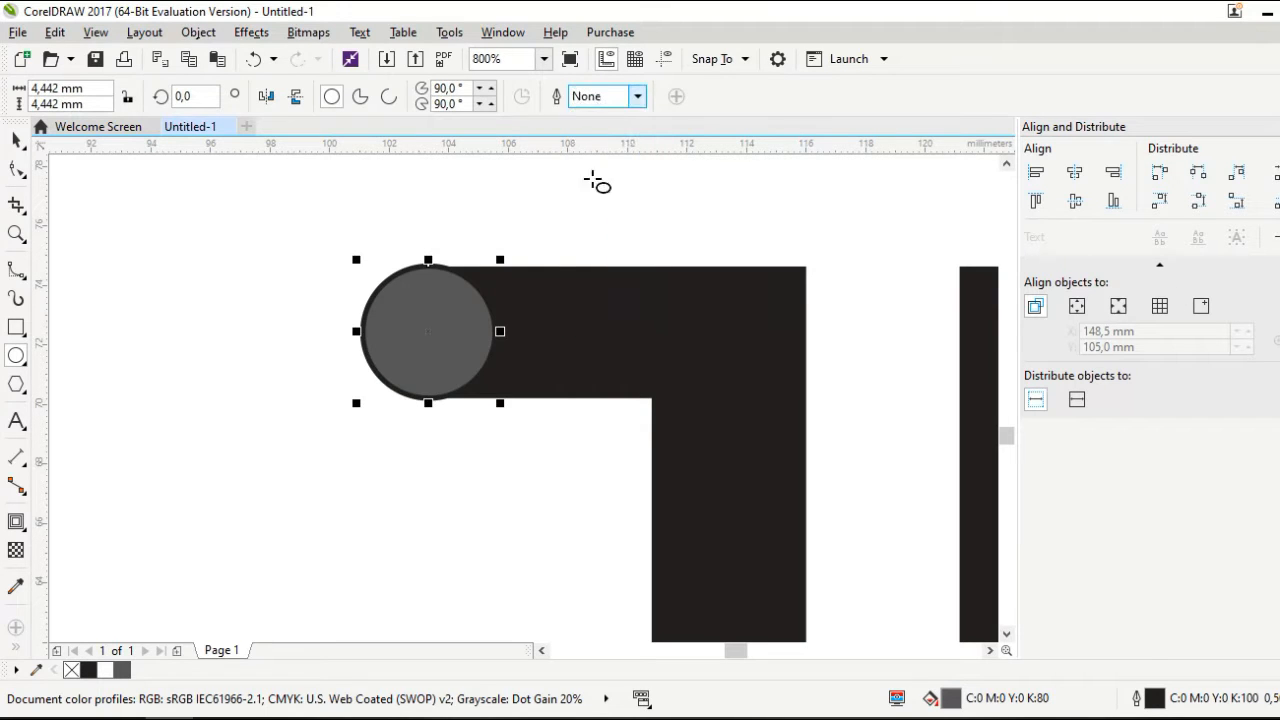
{"action": "left_click", "coordinate": [15, 140]}
{"action": "key", "text": "Right"}
{"action": "key", "text": "Right"}
{"action": "key", "text": "Down"}
{"action": "key", "text": "Right"}
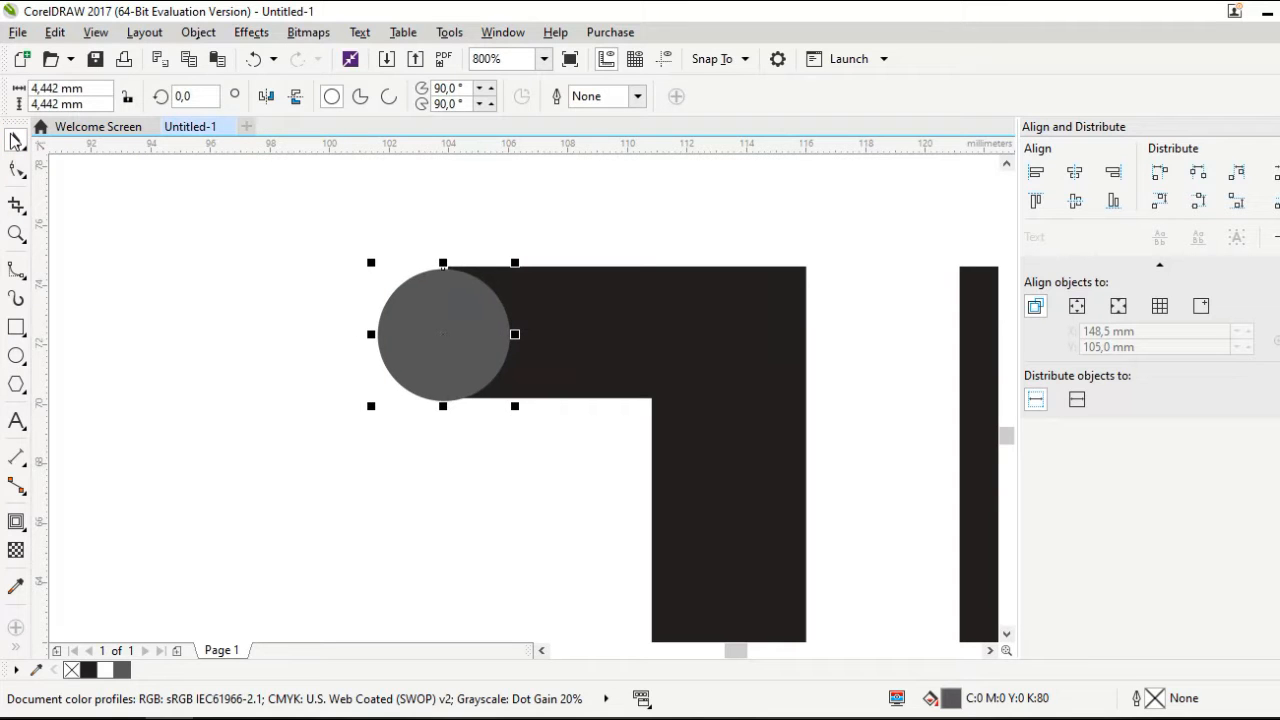
{"action": "key", "text": "Up"}
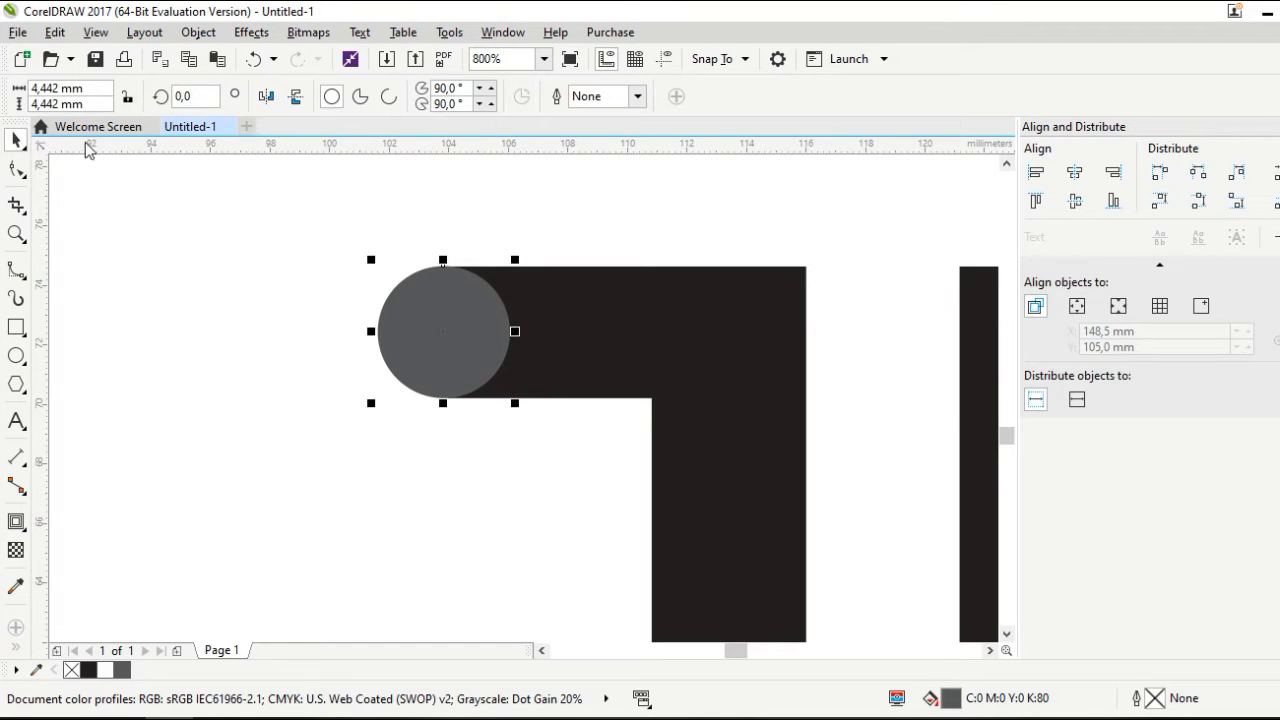
{"action": "left_click", "coordinate": [192, 291]}
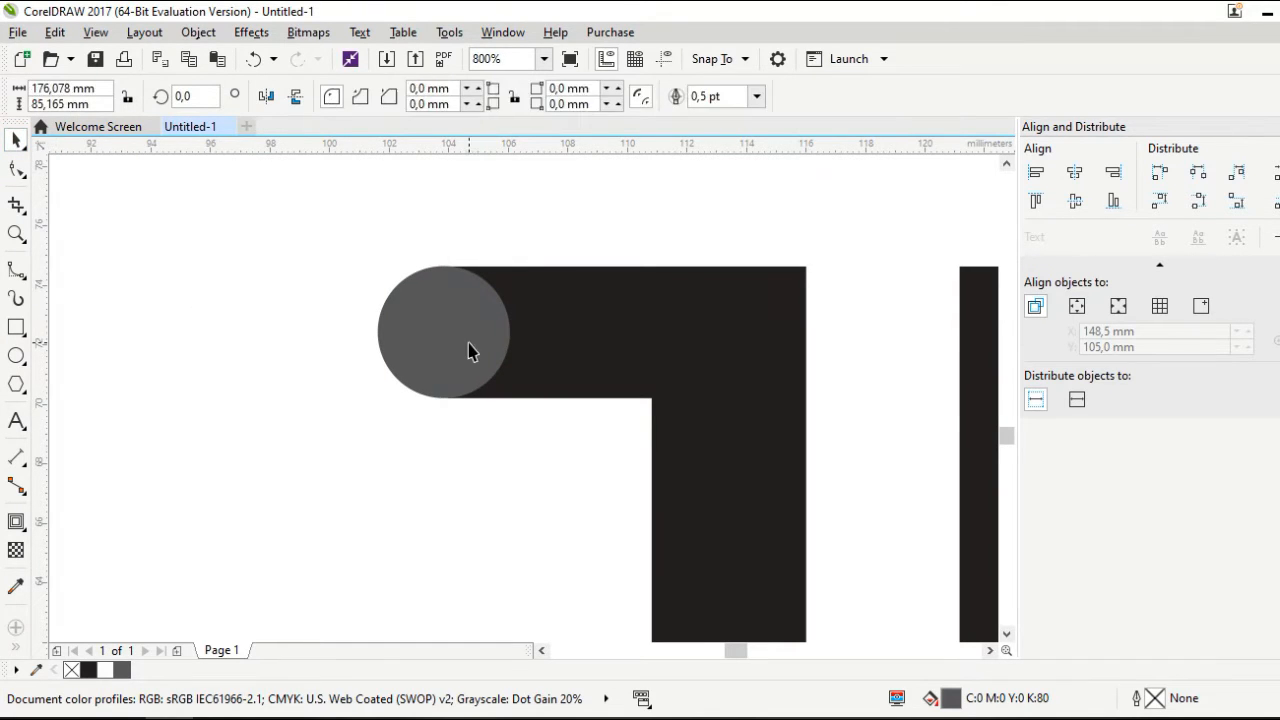
Nudge the grey circle into position at the J's top-left end
{"action": "scroll", "coordinate": [469, 343], "scroll_direction": "up", "scroll_amount": 1}
{"action": "left_click_drag", "start_coordinate": [469, 343], "coordinate": [479, 349]}
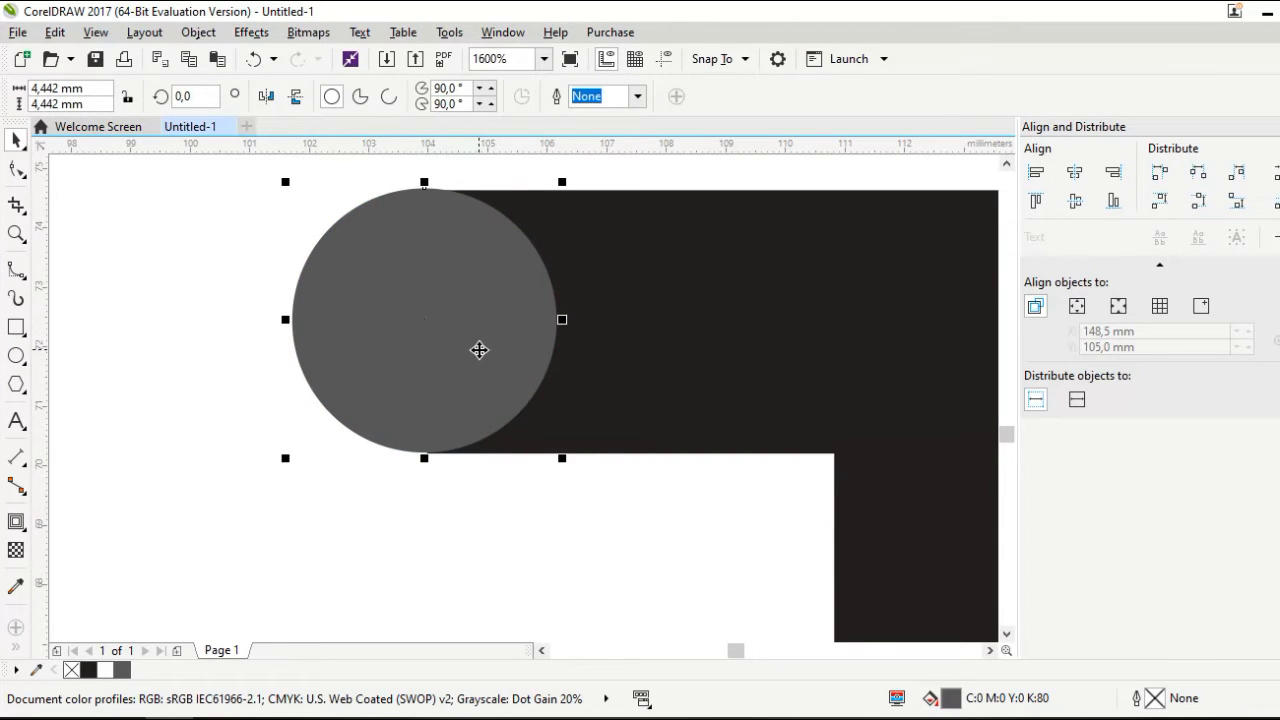
{"action": "key", "text": "Down"}
{"action": "scroll", "coordinate": [425, 458], "scroll_direction": "up", "scroll_amount": 1}
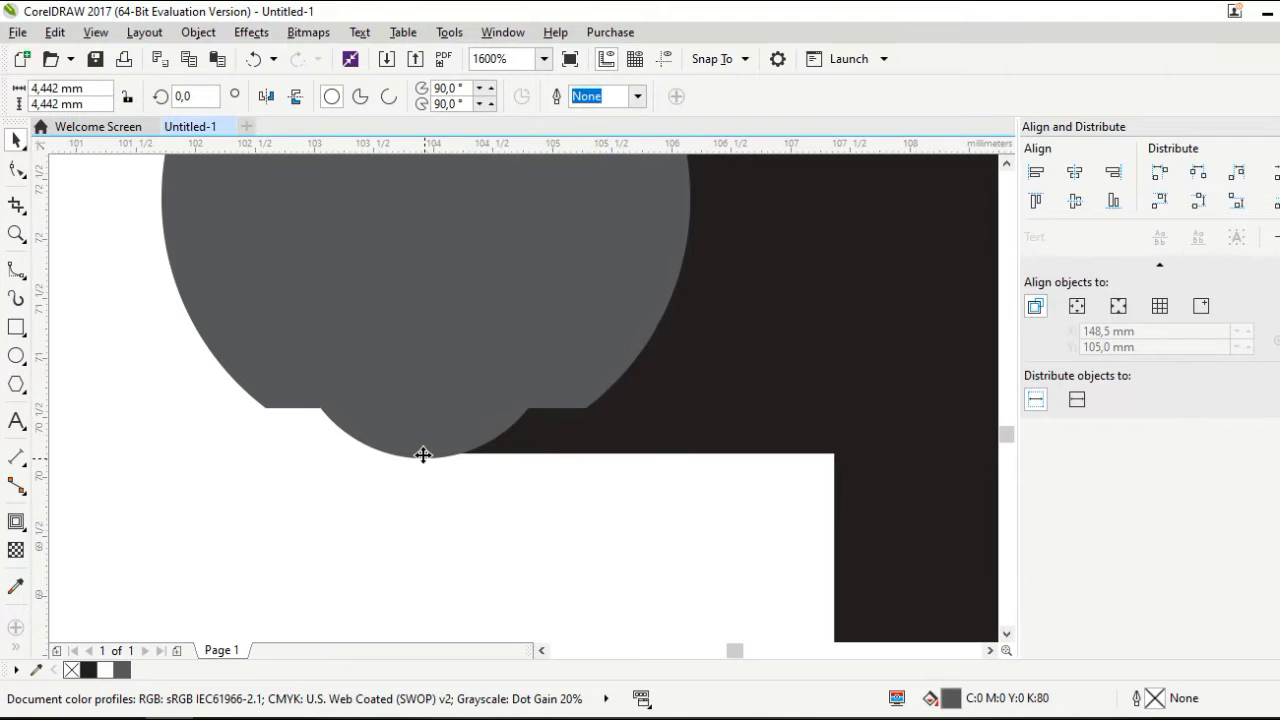
{"action": "scroll", "coordinate": [435, 468], "scroll_direction": "down", "scroll_amount": 1}
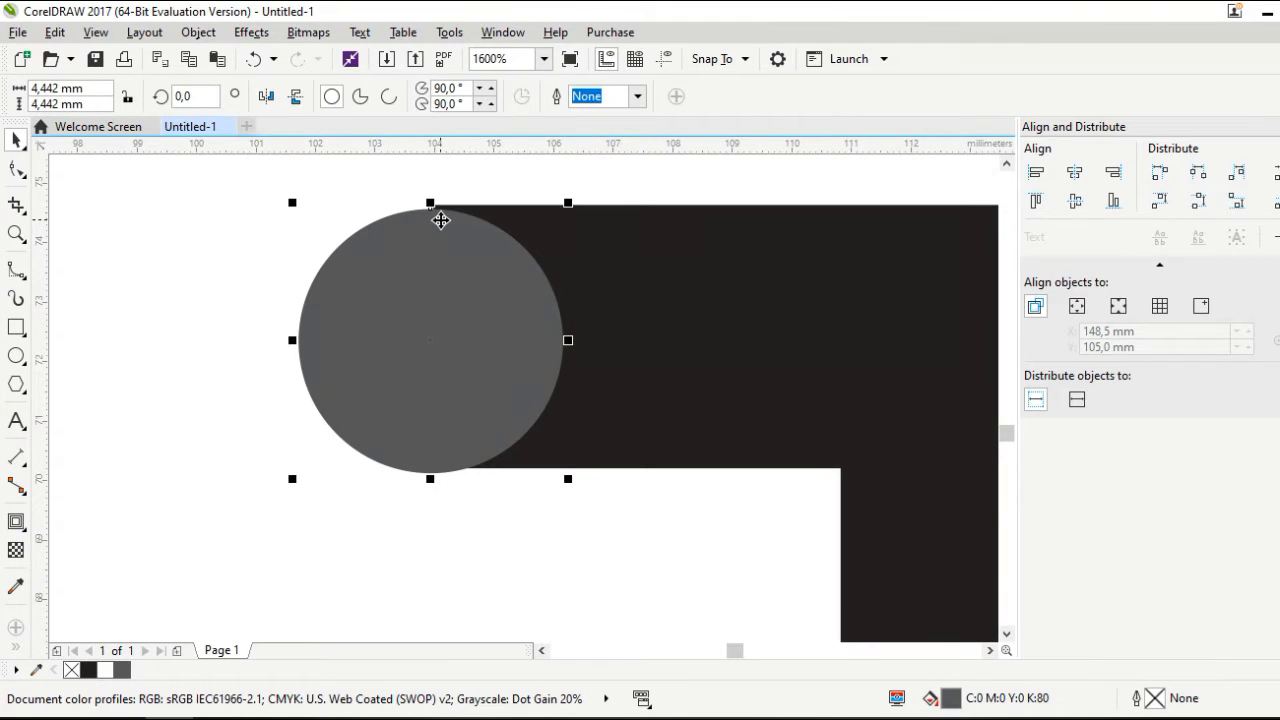
{"action": "scroll", "coordinate": [441, 219], "scroll_direction": "up", "scroll_amount": 1}
{"action": "left_click_drag", "start_coordinate": [440, 216], "coordinate": [440, 211]}
{"action": "scroll", "coordinate": [441, 212], "scroll_direction": "down", "scroll_amount": 1}
{"action": "scroll", "coordinate": [441, 213], "scroll_direction": "up", "scroll_amount": 1}
Top-align the grey circle with the J's top bar
{"action": "left_click", "coordinate": [880, 290], "text": "shift"}
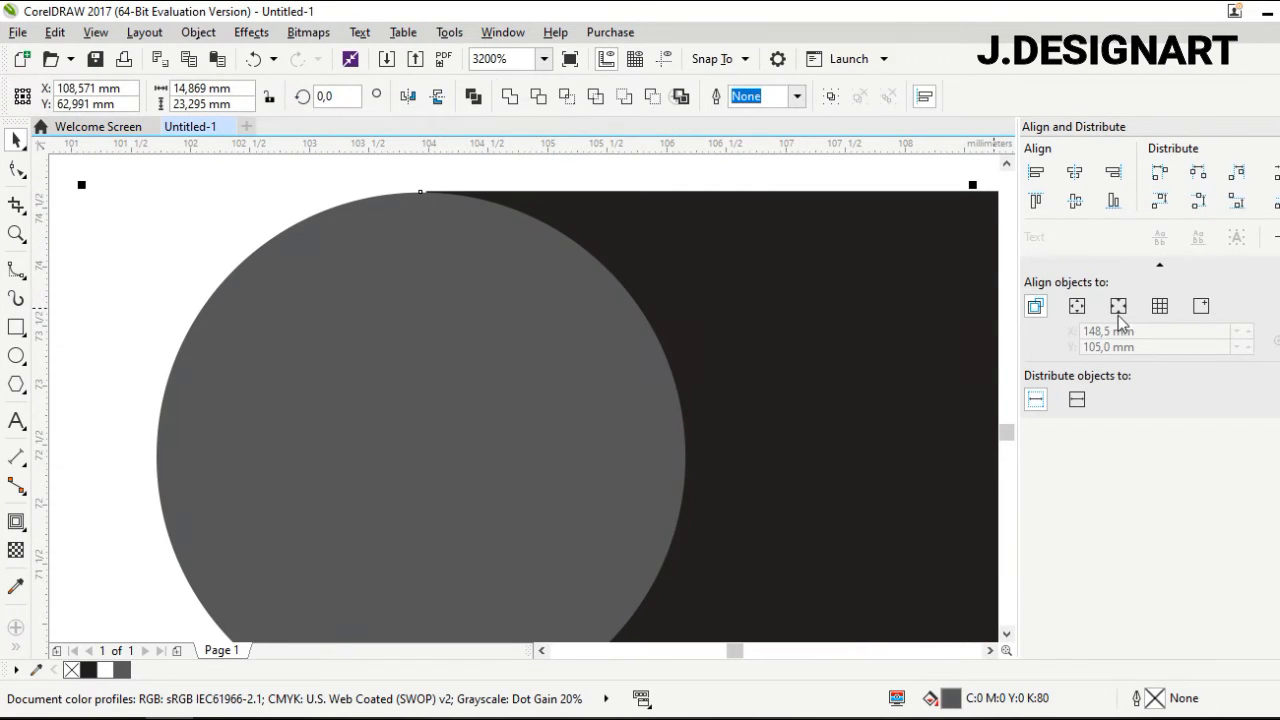
{"action": "left_click", "coordinate": [1037, 202]}
{"action": "scroll", "coordinate": [506, 320], "scroll_direction": "down", "scroll_amount": 2}
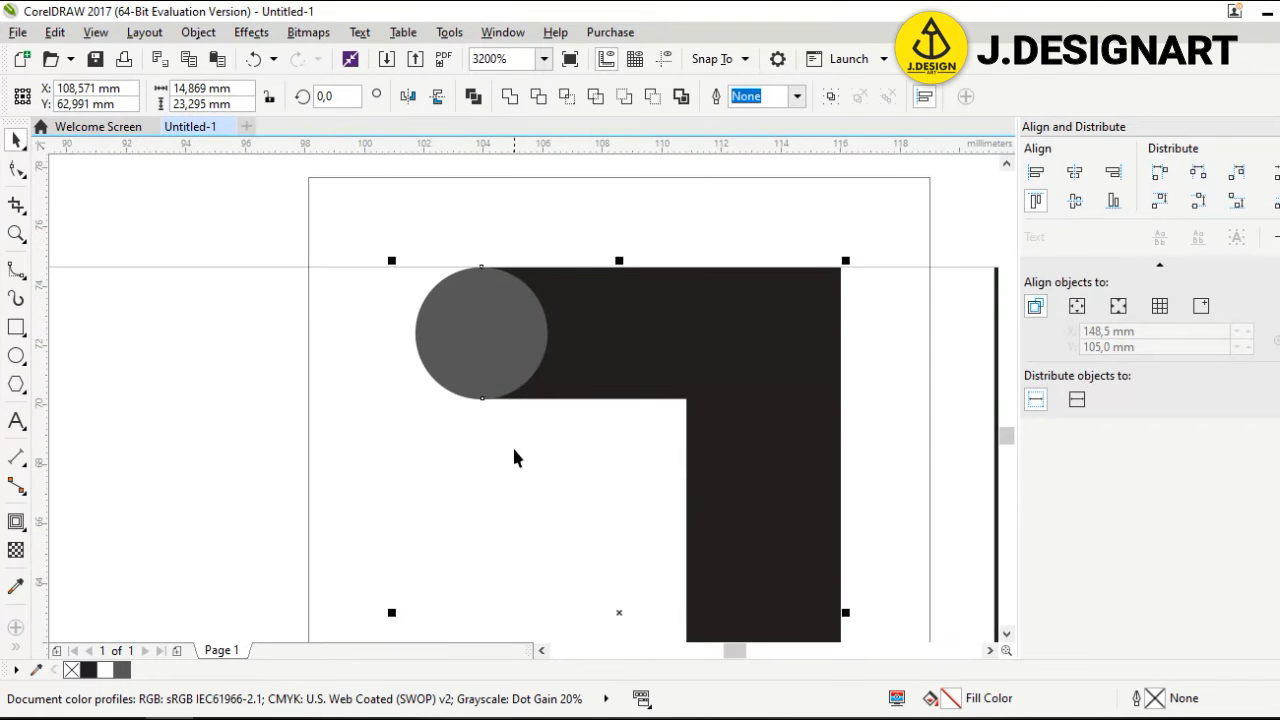
{"action": "scroll", "coordinate": [512, 445], "scroll_direction": "up", "scroll_amount": 1}
{"action": "scroll", "coordinate": [503, 343], "scroll_direction": "down", "scroll_amount": 3}
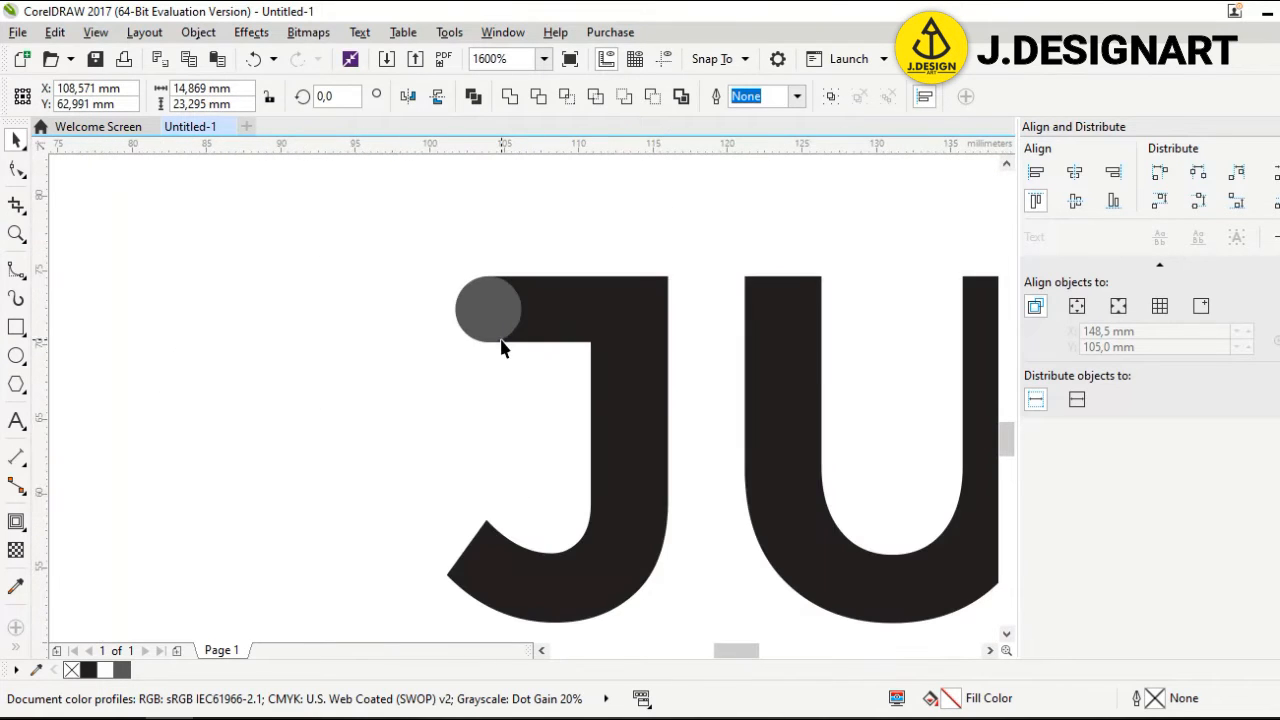
{"action": "left_click", "coordinate": [16, 328]}
Draw a small rectangle, round it into a pill, and move it to the J's tail
{"action": "left_click_drag", "start_coordinate": [248, 403], "coordinate": [335, 432]}
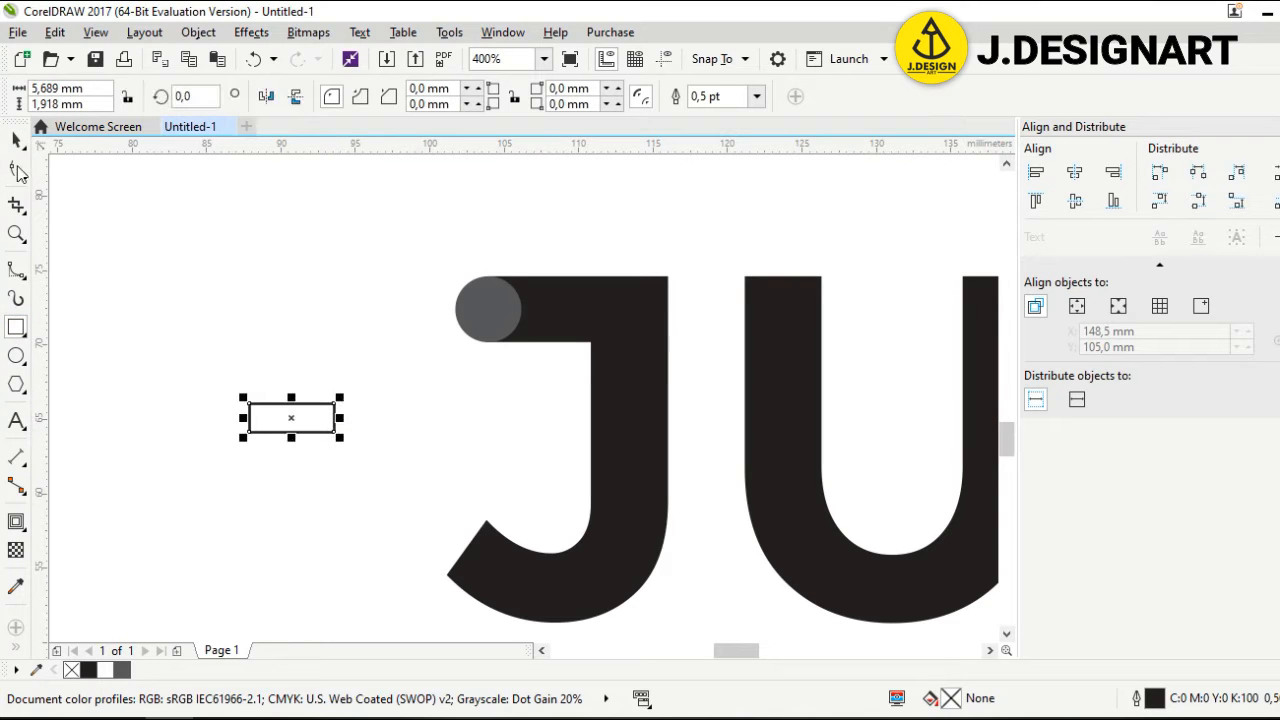
{"action": "left_click", "coordinate": [18, 168]}
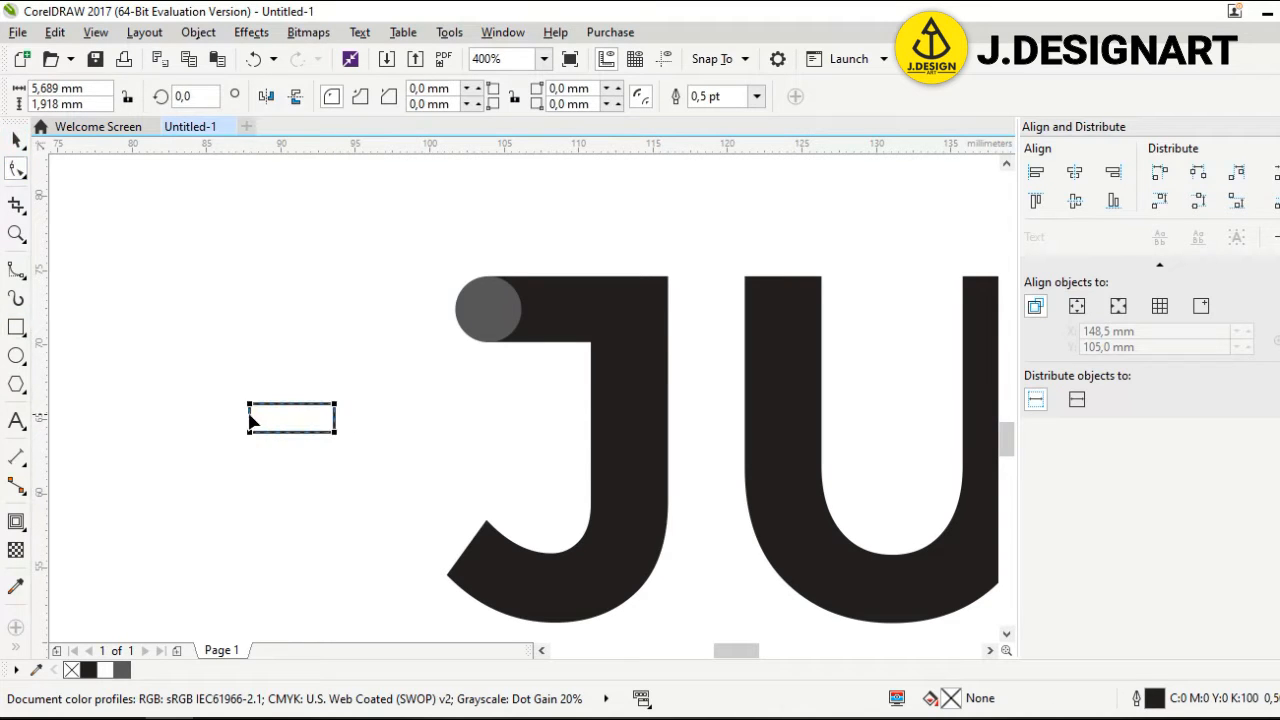
{"action": "left_click_drag", "start_coordinate": [250, 408], "coordinate": [408, 434]}
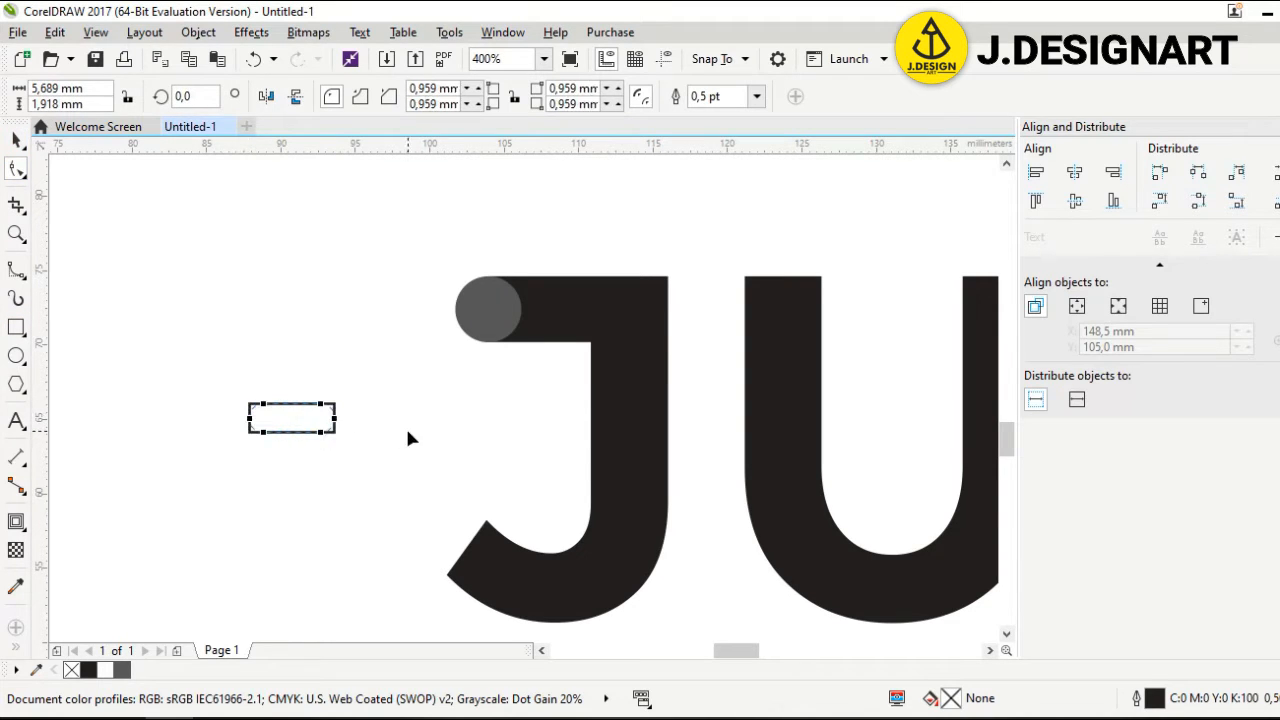
{"action": "left_click", "coordinate": [15, 142]}
{"action": "scroll", "coordinate": [338, 394], "scroll_direction": "down", "scroll_amount": 3}
{"action": "scroll", "coordinate": [338, 394], "scroll_direction": "up", "scroll_amount": 3}
{"action": "left_click_drag", "start_coordinate": [323, 383], "coordinate": [465, 551]}
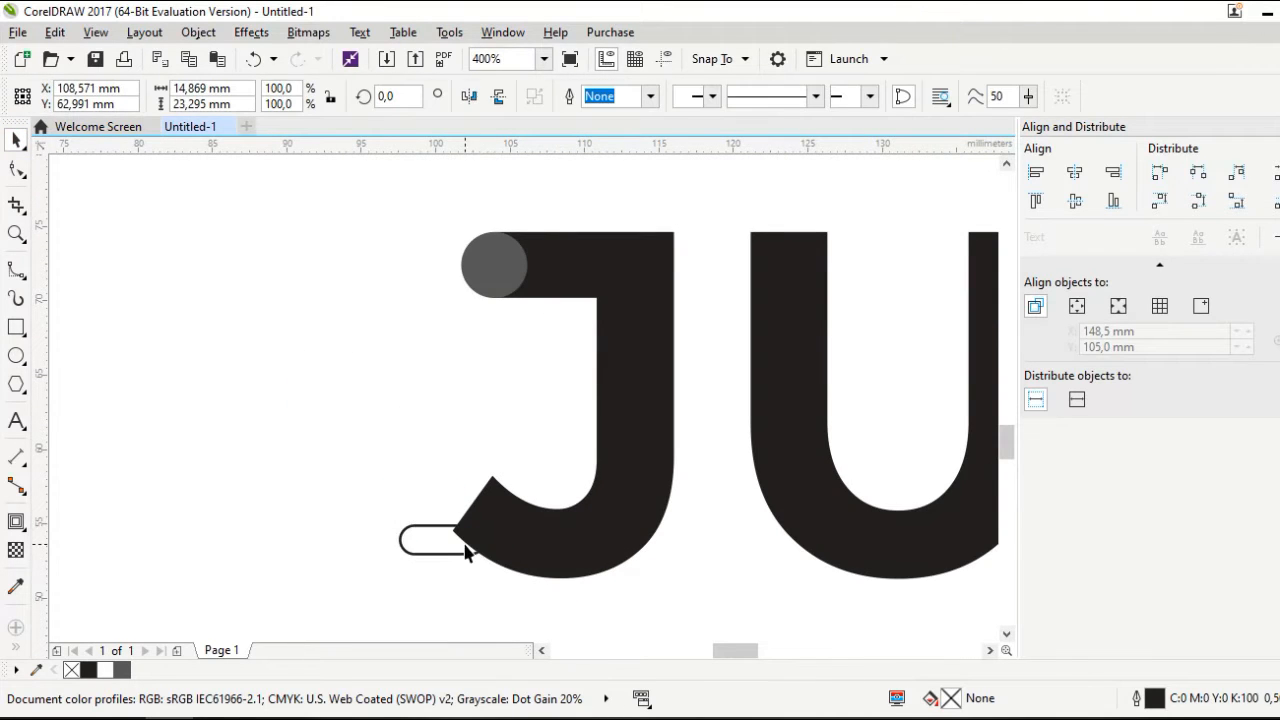
Rotate the pill along the J's tail, fill it dark grey and remove its outline
{"action": "scroll", "coordinate": [477, 586], "scroll_direction": "up", "scroll_amount": 2}
{"action": "left_click", "coordinate": [471, 484]}
{"action": "left_click", "coordinate": [471, 484]}
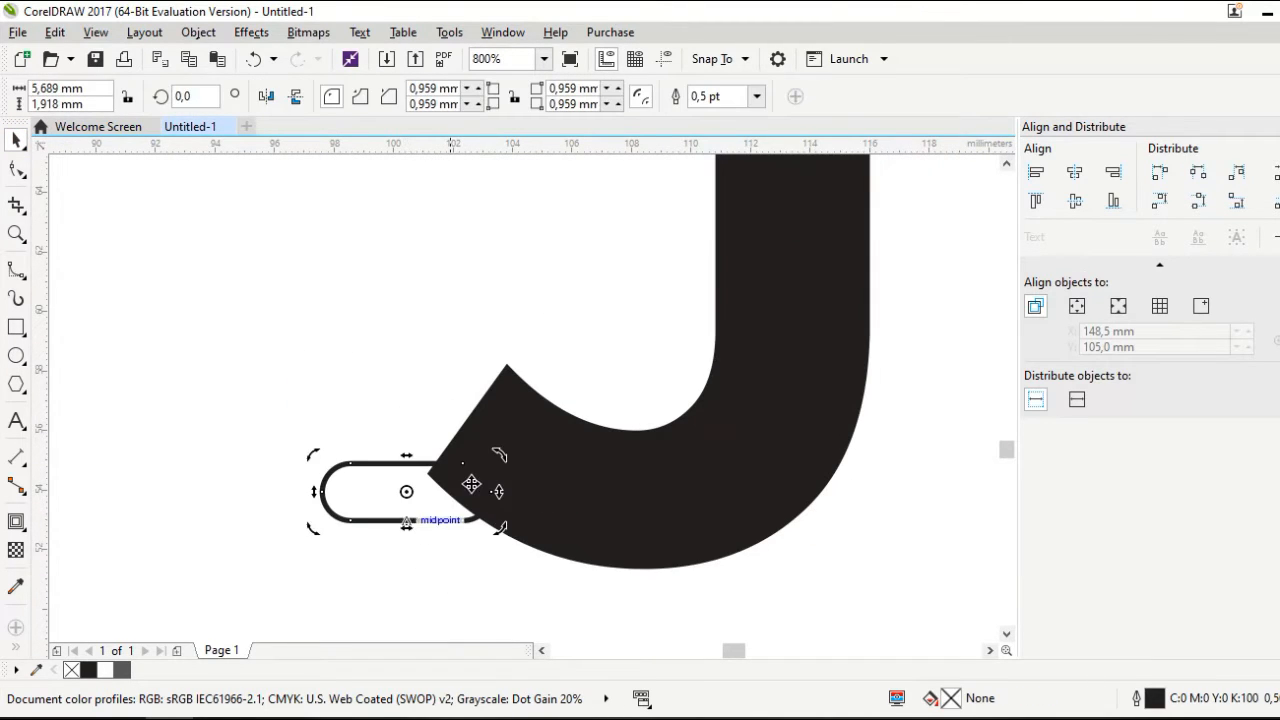
{"action": "left_click_drag", "start_coordinate": [499, 455], "coordinate": [428, 419]}
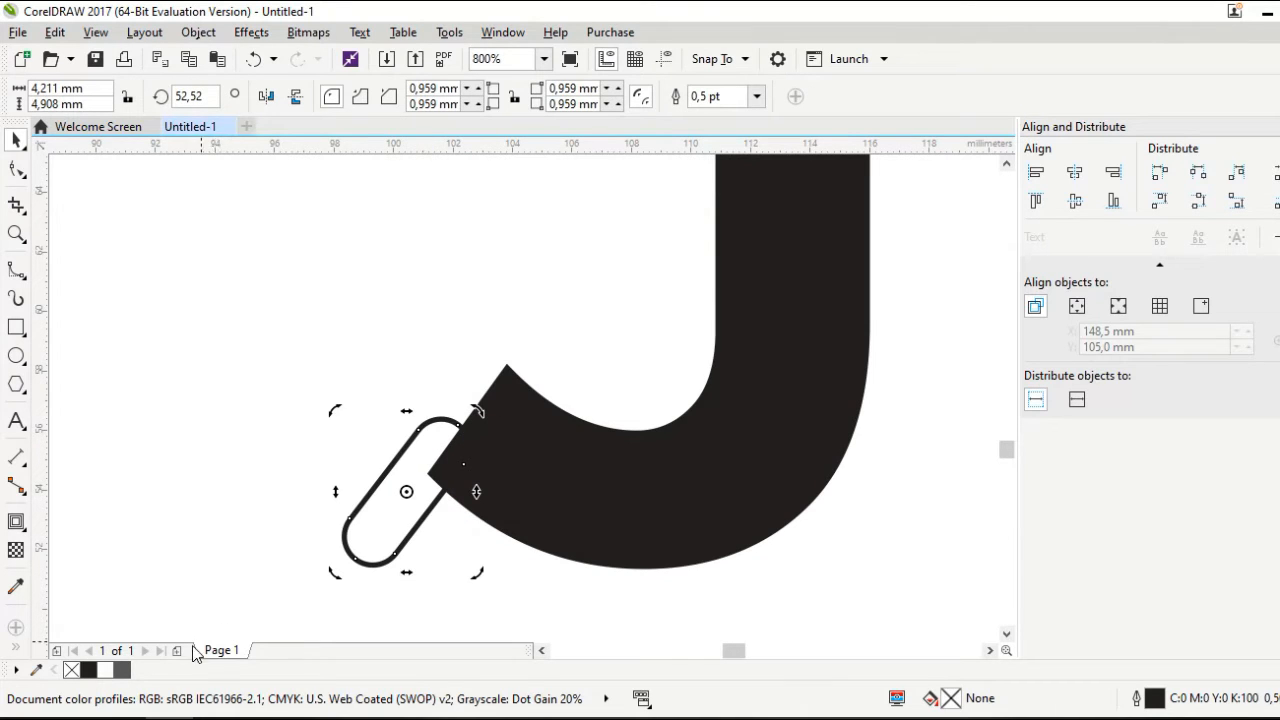
{"action": "left_click", "coordinate": [124, 670]}
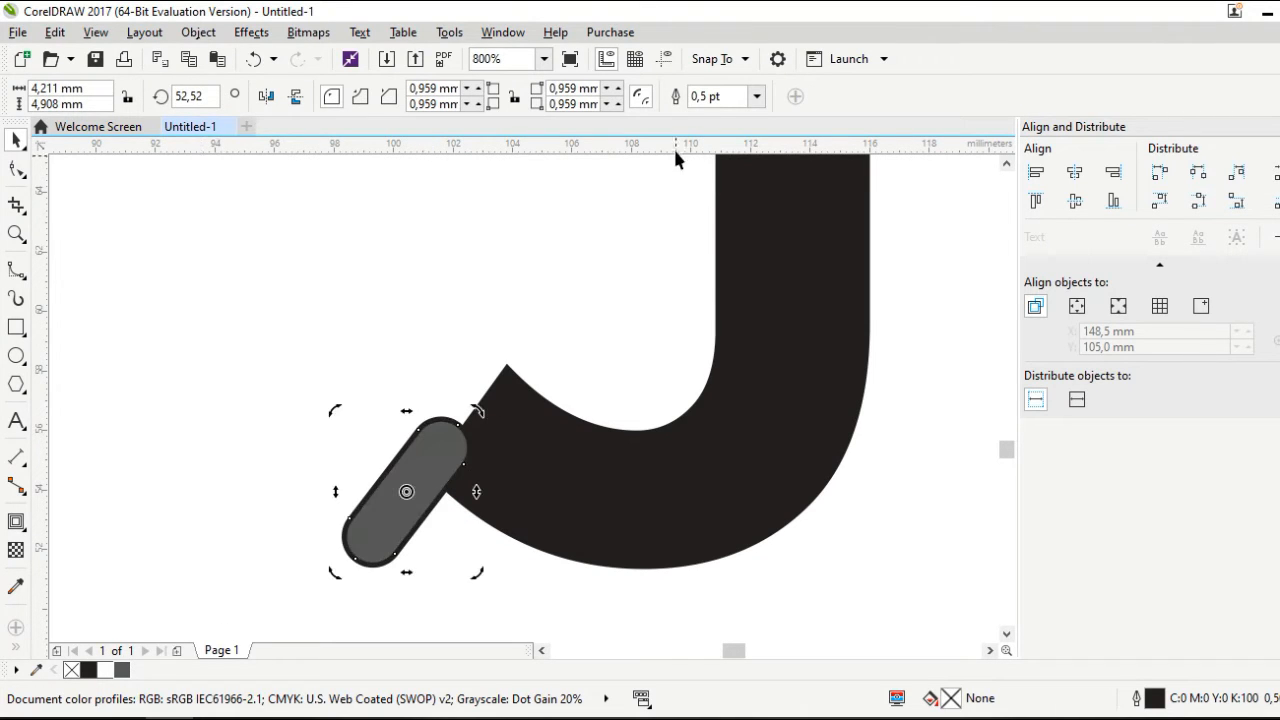
{"action": "left_click", "coordinate": [757, 96]}
{"action": "left_click", "coordinate": [741, 118]}
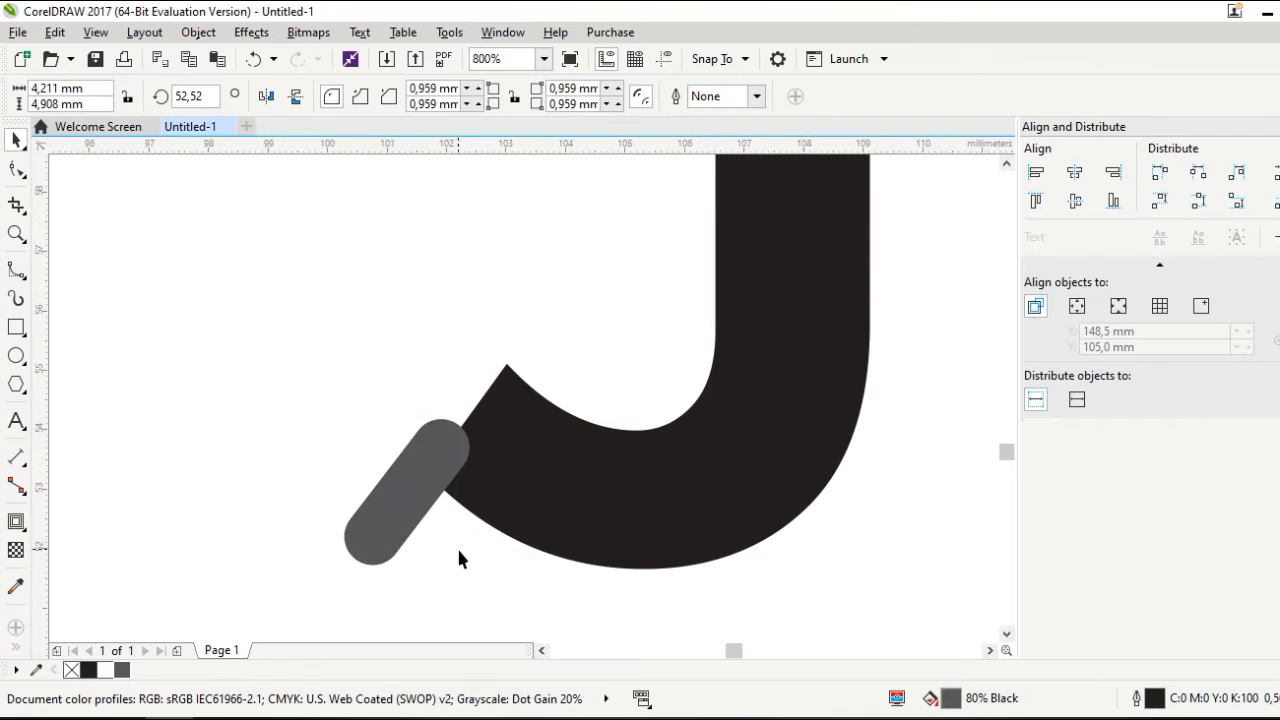
Fit the pill onto the end of the J's tail
{"action": "scroll", "coordinate": [457, 547], "scroll_direction": "up", "scroll_amount": 1}
{"action": "left_click_drag", "start_coordinate": [399, 450], "coordinate": [453, 457]}
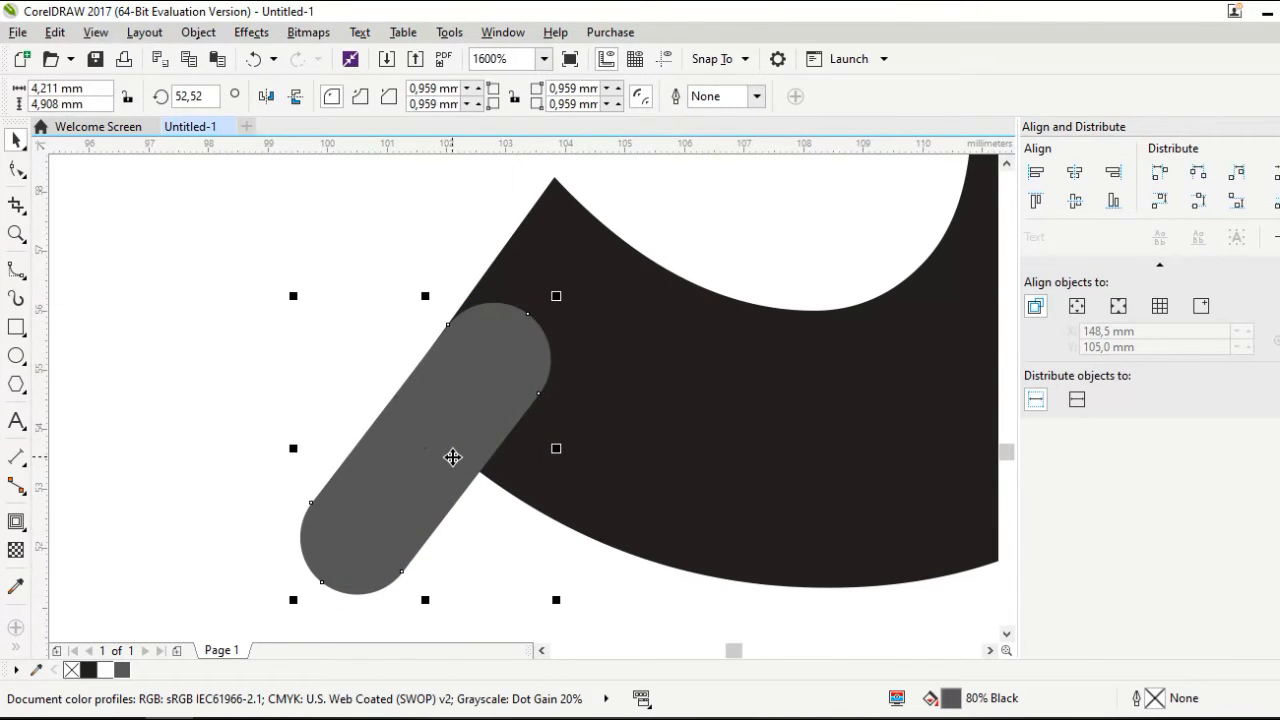
{"action": "scroll", "coordinate": [453, 457], "scroll_direction": "down", "scroll_amount": 1}
{"action": "left_click", "coordinate": [348, 422]}
Fill both the tail pill and the top circle with black
{"action": "scroll", "coordinate": [434, 445], "scroll_direction": "down", "scroll_amount": 2}
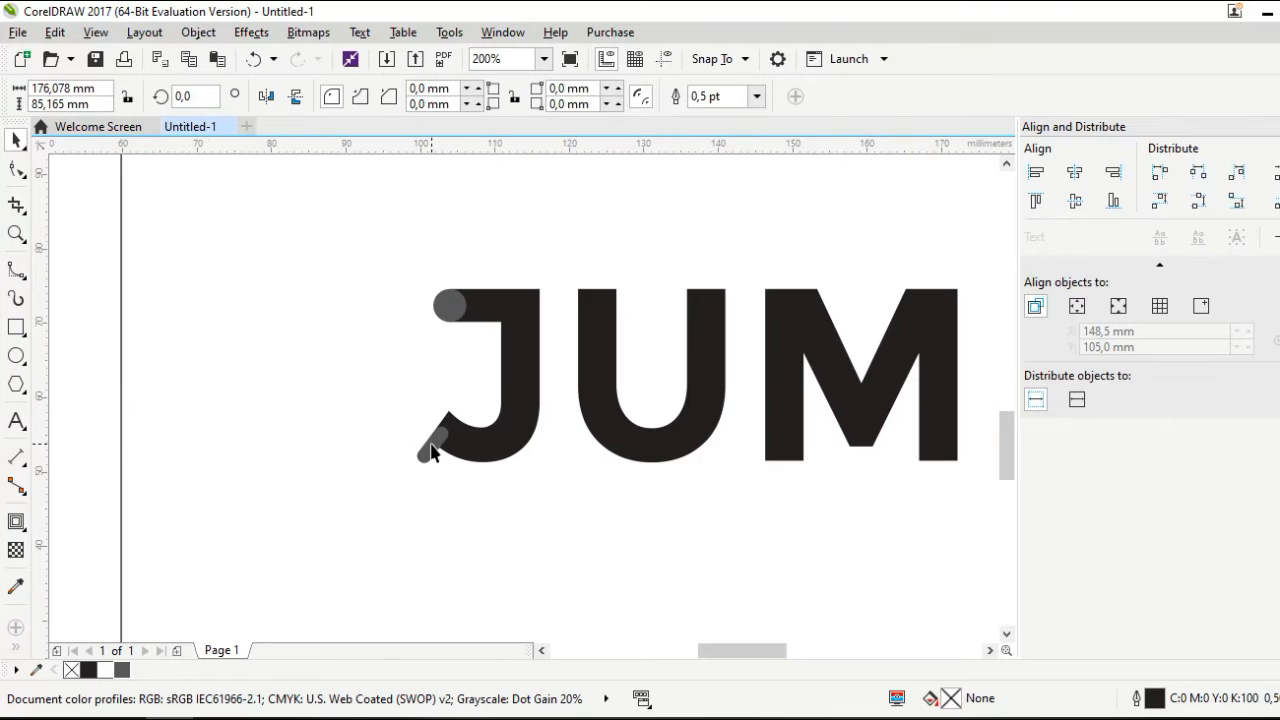
{"action": "left_click", "coordinate": [430, 452]}
{"action": "left_click", "coordinate": [455, 313], "text": "shift"}
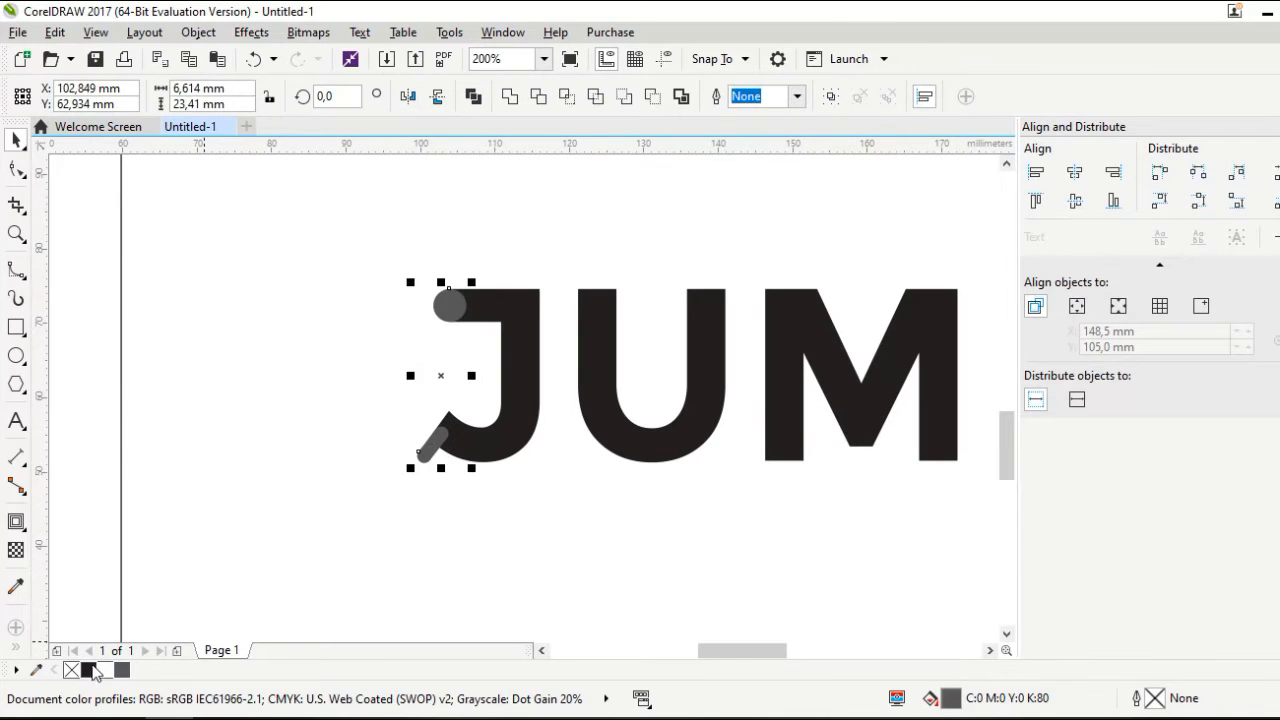
{"action": "left_click", "coordinate": [89, 670]}
Select the J together with its black end caps
{"action": "left_click", "coordinate": [88, 412]}
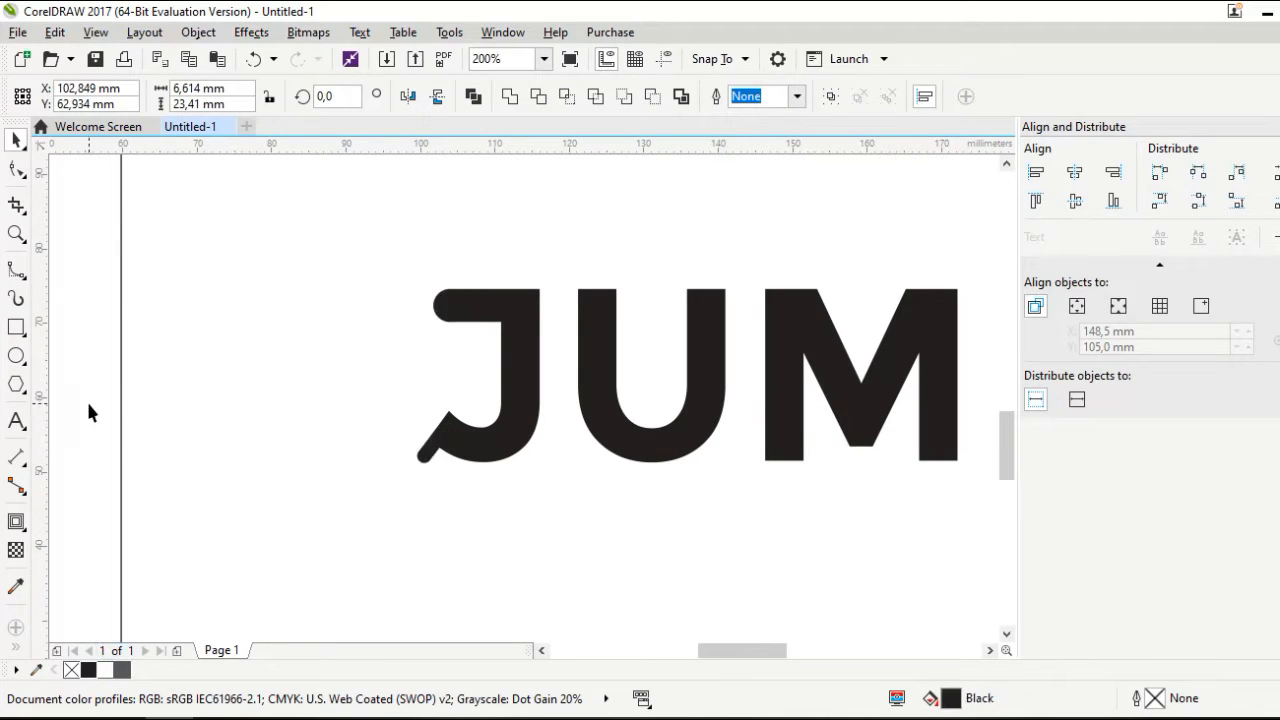
{"action": "left_click_drag", "start_coordinate": [101, 265], "coordinate": [563, 480]}
{"action": "left_click", "coordinate": [389, 420]}
{"action": "scroll", "coordinate": [393, 426], "scroll_direction": "down", "scroll_amount": 1}
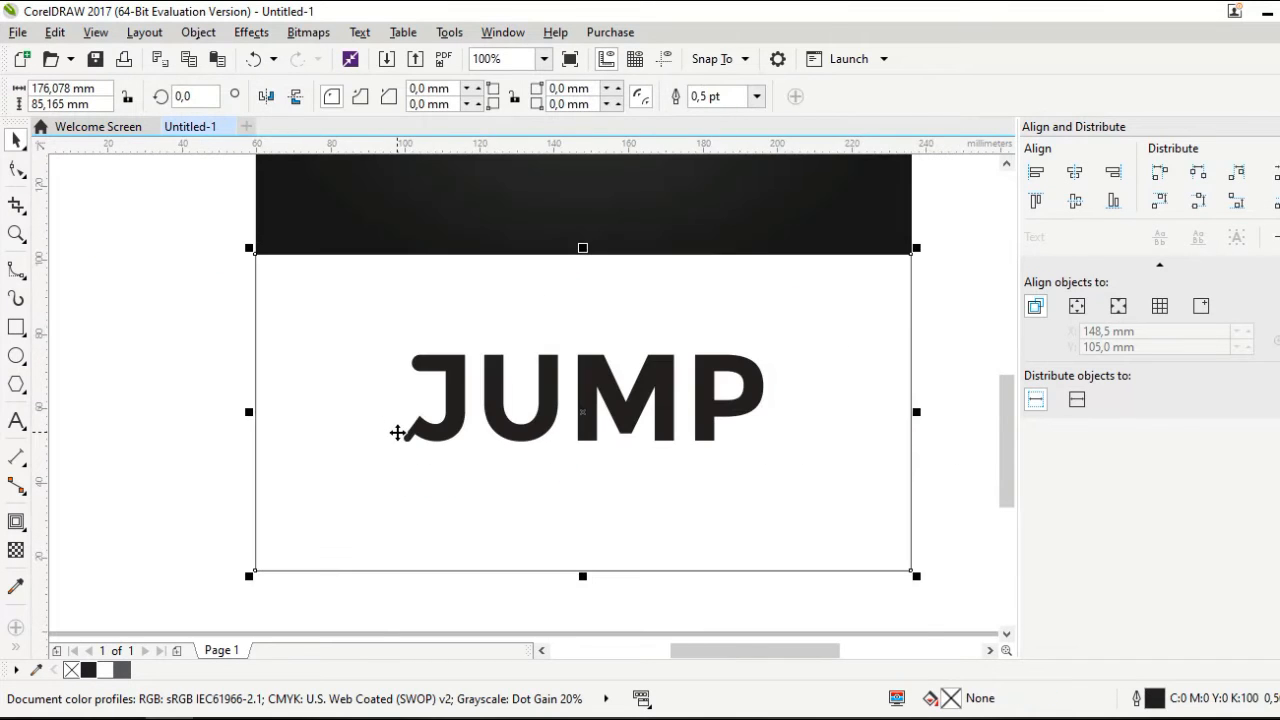
{"action": "left_click_drag", "start_coordinate": [206, 314], "coordinate": [489, 478]}
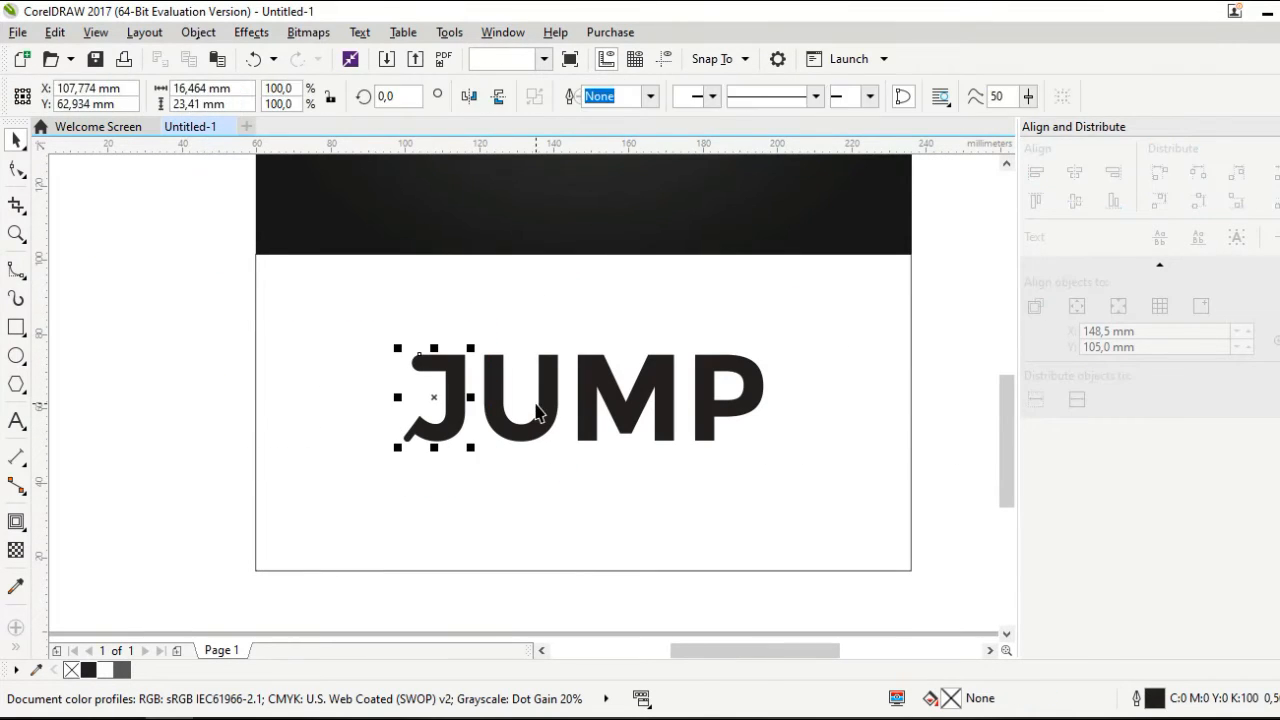
Shift the U, M and P left to close the gaps, then select the J
{"action": "left_click", "coordinate": [540, 445]}
{"action": "scroll", "coordinate": [523, 417], "scroll_direction": "up", "scroll_amount": 2}
{"action": "left_click_drag", "start_coordinate": [507, 338], "coordinate": [456, 328]}
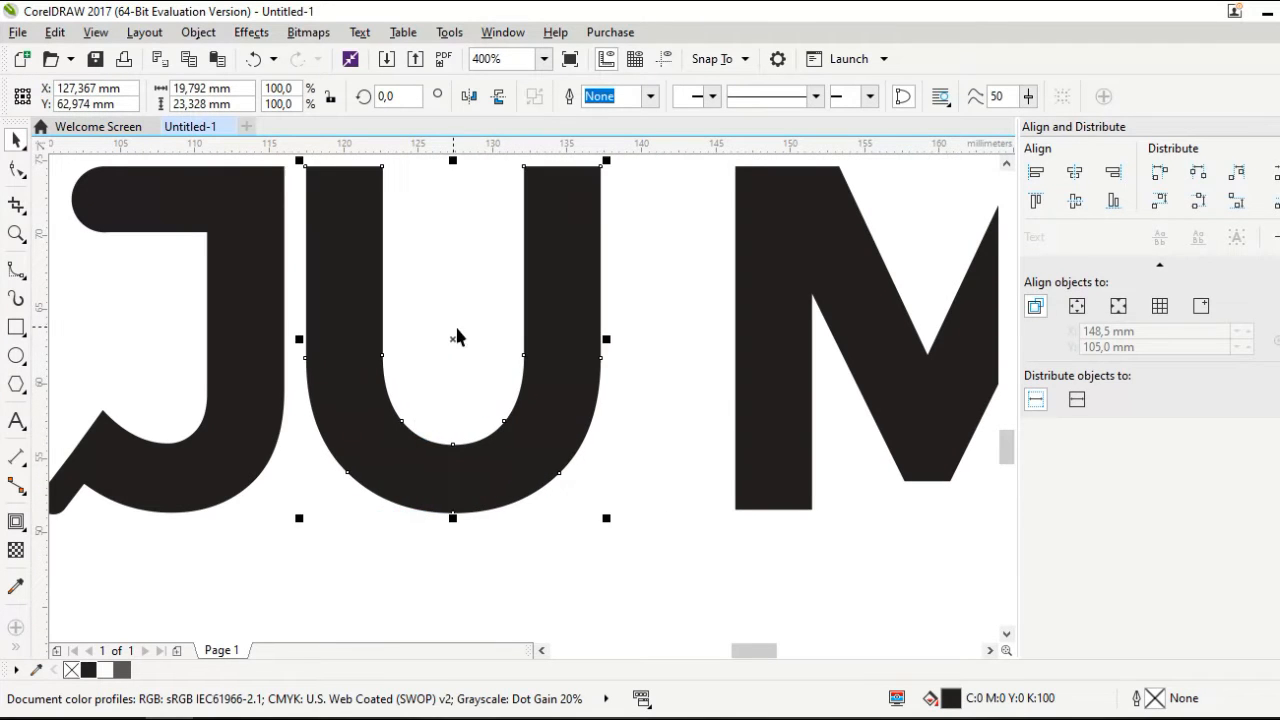
{"action": "left_click", "coordinate": [770, 405]}
{"action": "left_click_drag", "start_coordinate": [859, 344], "coordinate": [747, 348]}
{"action": "scroll", "coordinate": [532, 412], "scroll_direction": "down", "scroll_amount": 1}
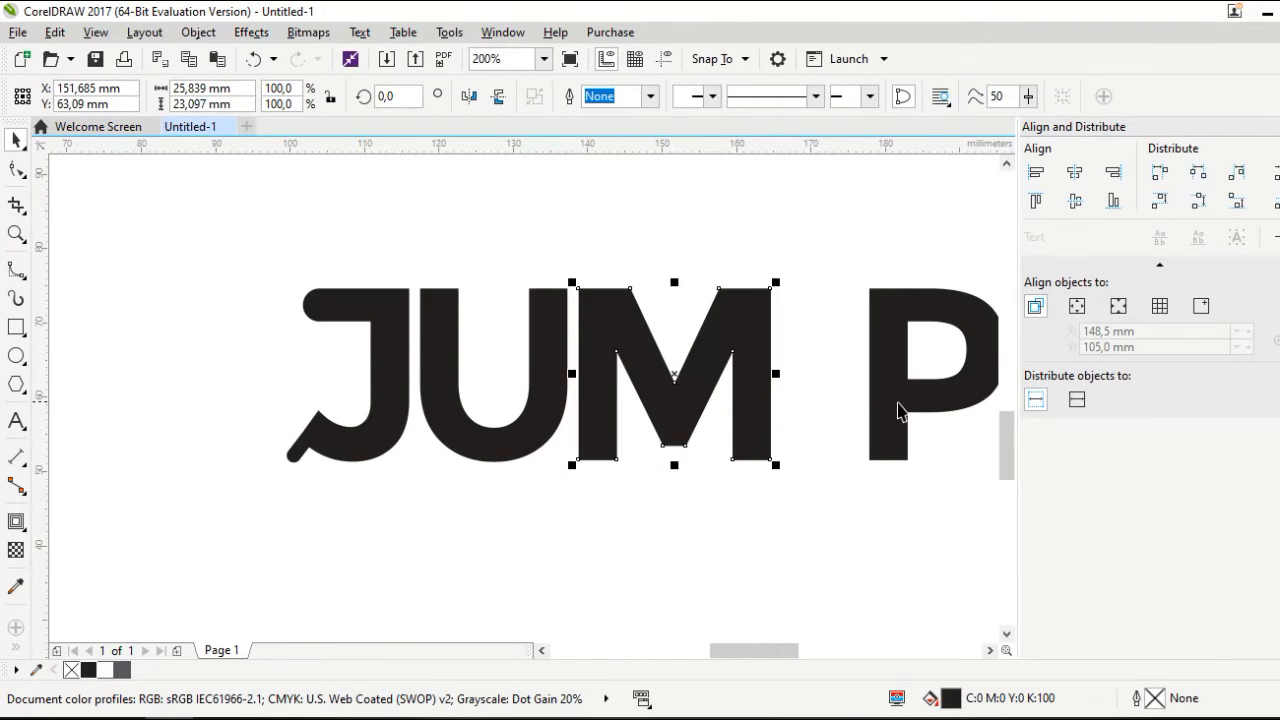
{"action": "left_click", "coordinate": [901, 403]}
{"action": "left_click_drag", "start_coordinate": [907, 392], "coordinate": [823, 400]}
{"action": "left_click", "coordinate": [378, 561]}
{"action": "scroll", "coordinate": [609, 473], "scroll_direction": "down", "scroll_amount": 2}
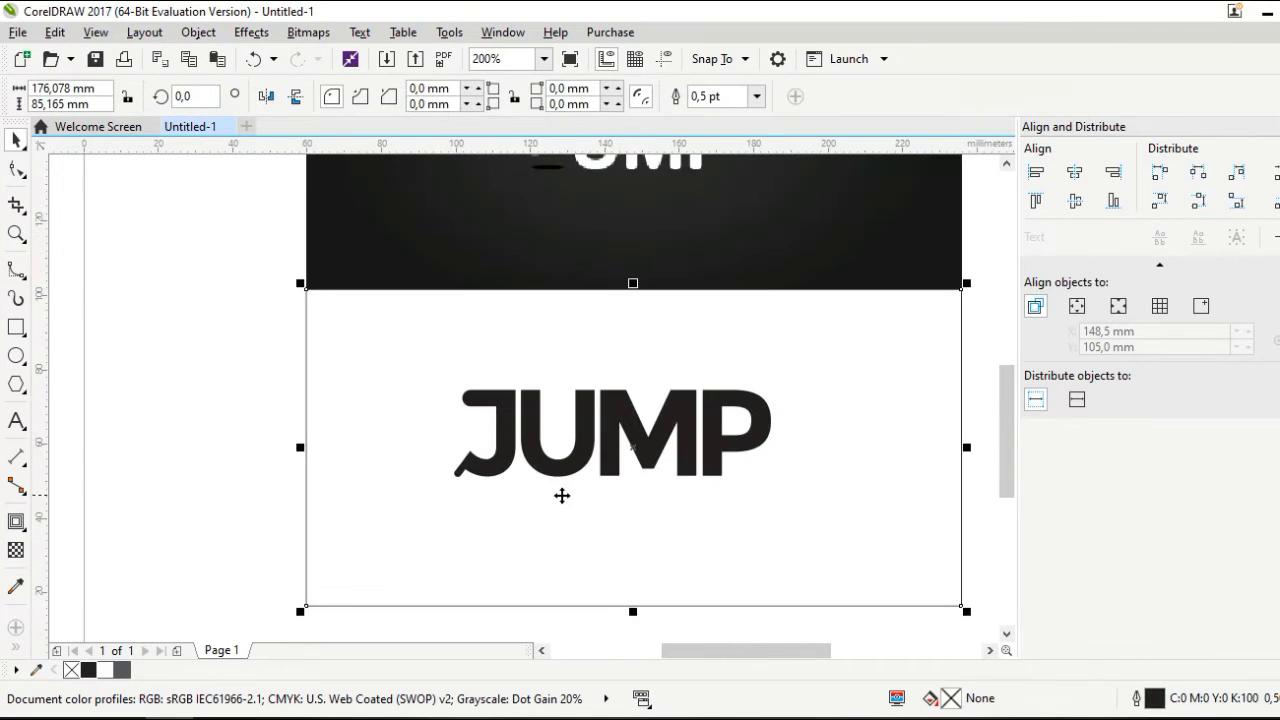
{"action": "left_click", "coordinate": [473, 467]}
{"action": "scroll", "coordinate": [473, 467], "scroll_direction": "up", "scroll_amount": 2}
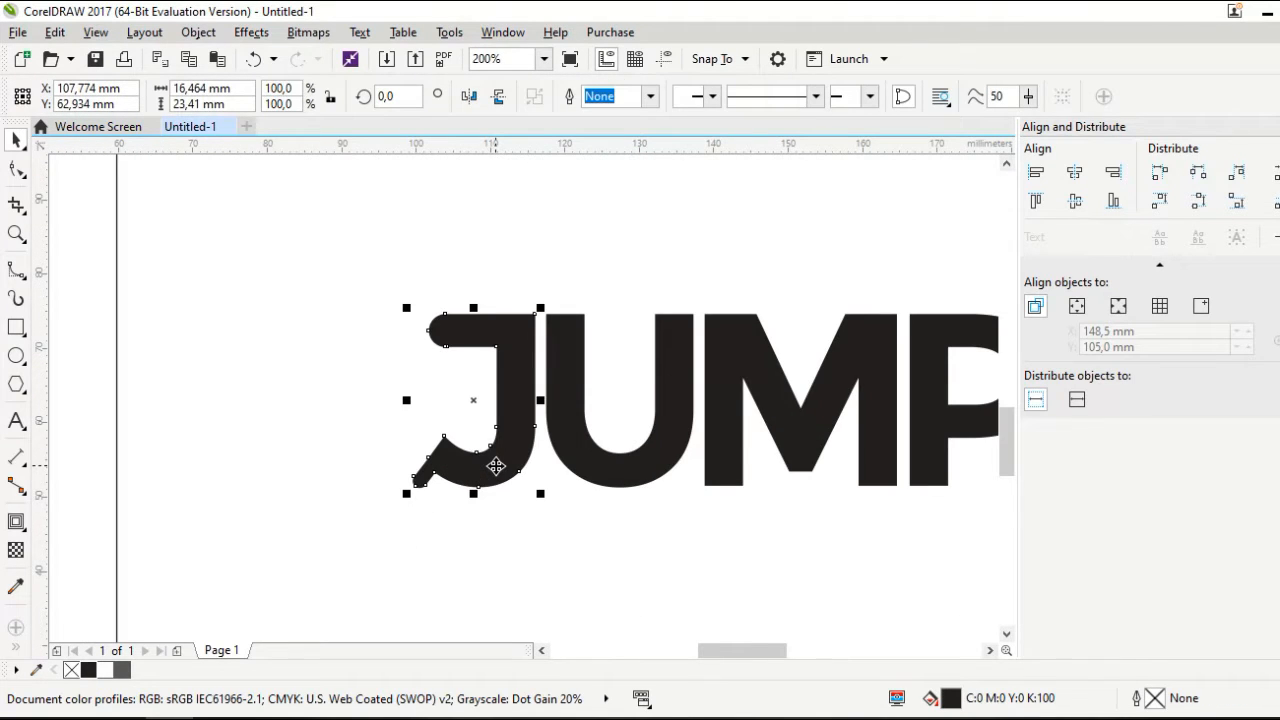
Rotate the J and its caps to 340.884° and shift it up and right over the U
{"action": "left_click", "coordinate": [496, 467]}
{"action": "left_click_drag", "start_coordinate": [540, 493], "coordinate": [506, 516]}
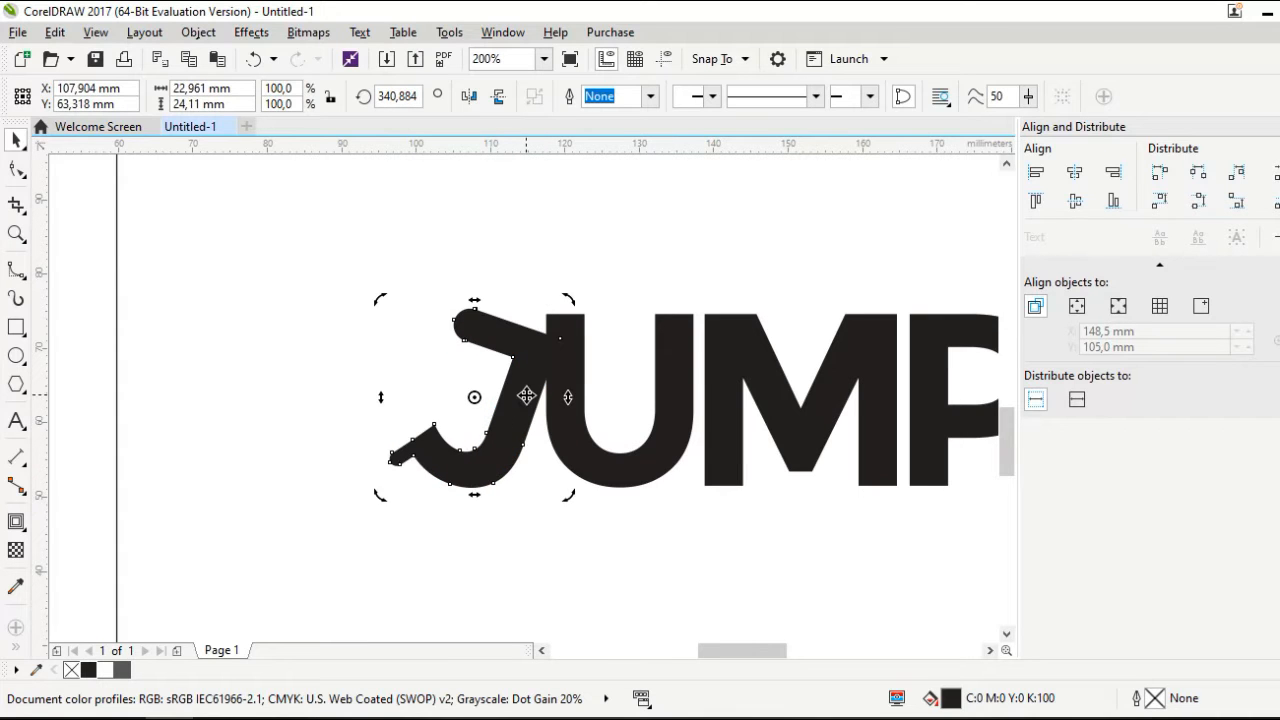
{"action": "left_click_drag", "start_coordinate": [530, 381], "coordinate": [569, 341]}
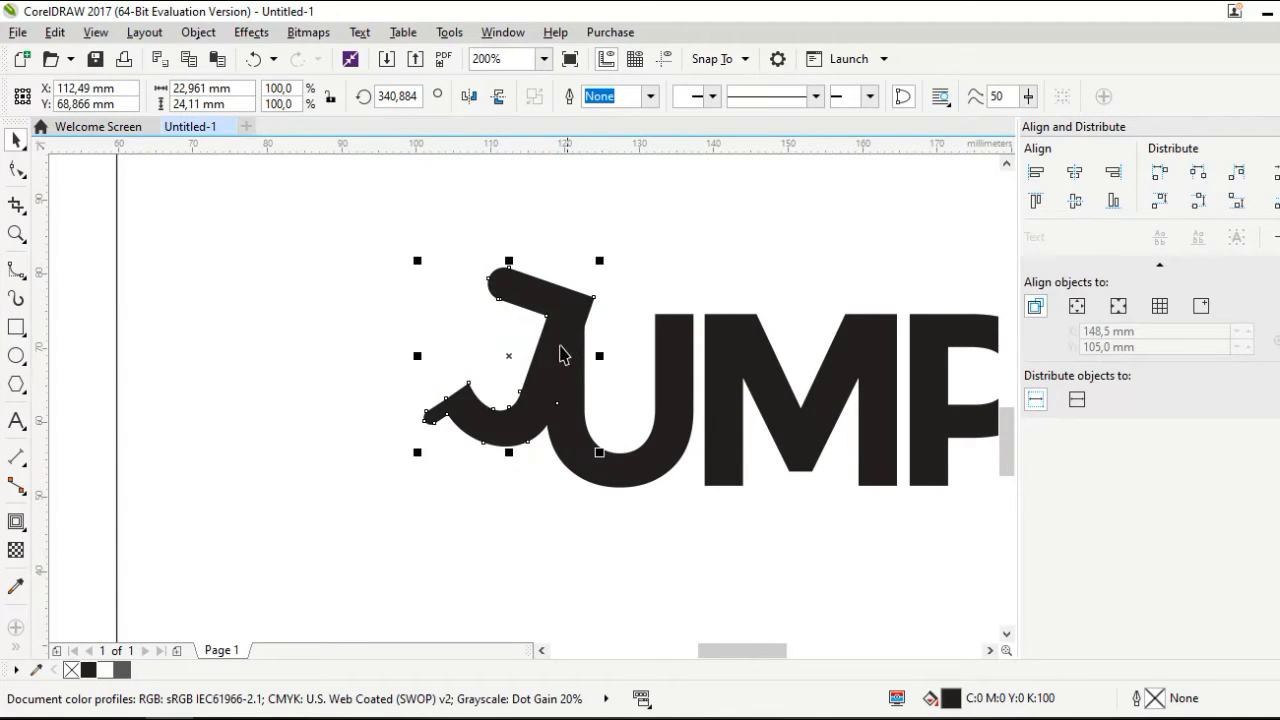
{"action": "left_click", "coordinate": [278, 396]}
{"action": "left_click", "coordinate": [463, 429]}
{"action": "scroll", "coordinate": [537, 512], "scroll_direction": "down", "scroll_amount": 2}
{"action": "left_click", "coordinate": [194, 454]}
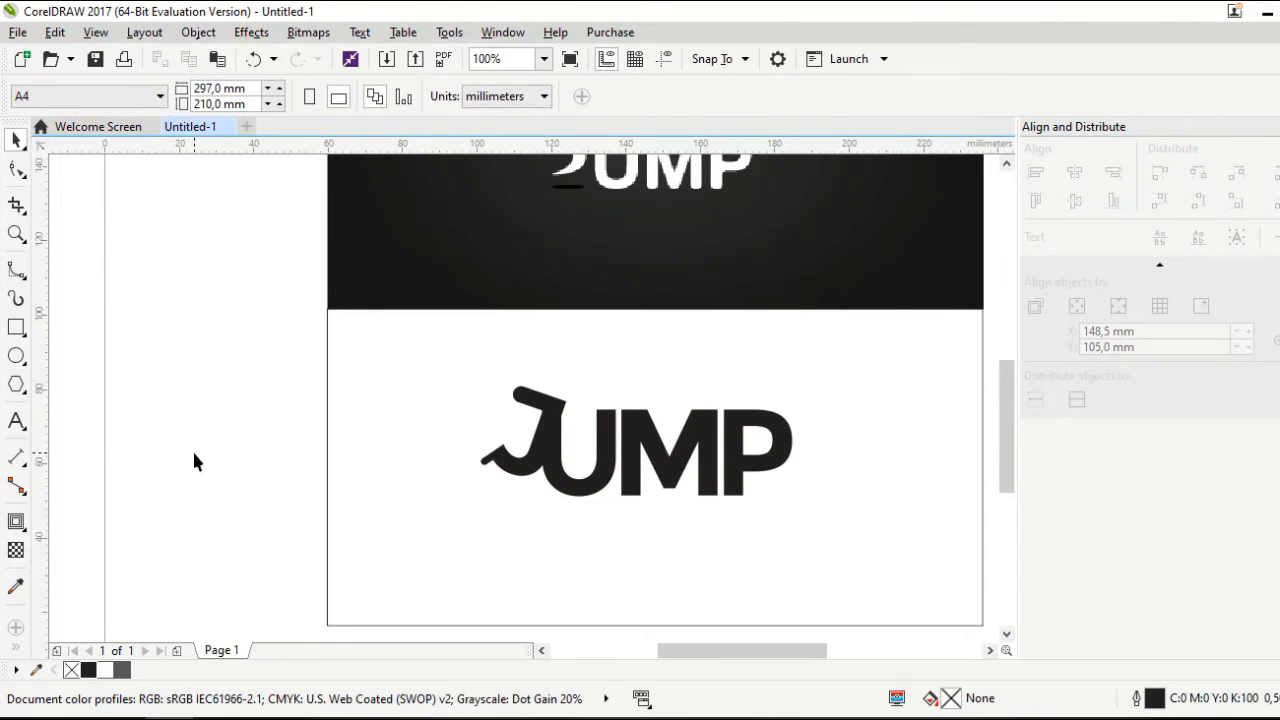
{"action": "scroll", "coordinate": [533, 480], "scroll_direction": "up", "scroll_amount": 2}
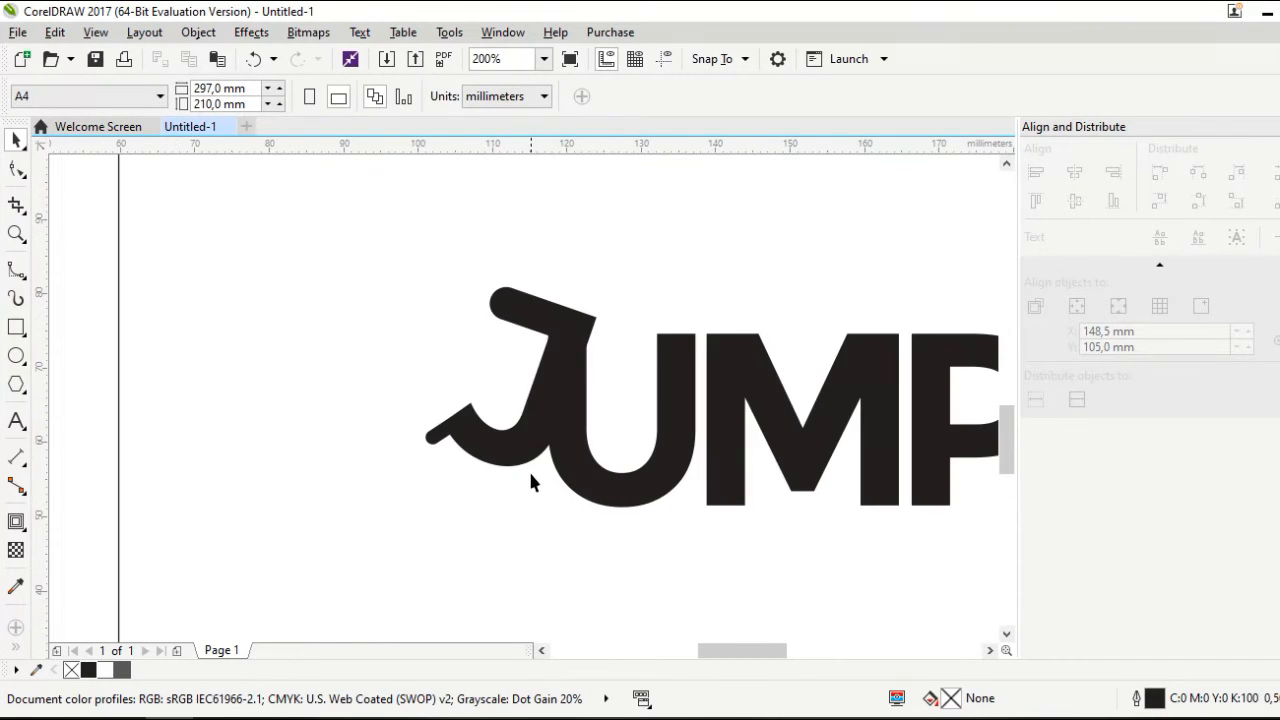
{"action": "left_click", "coordinate": [531, 460]}
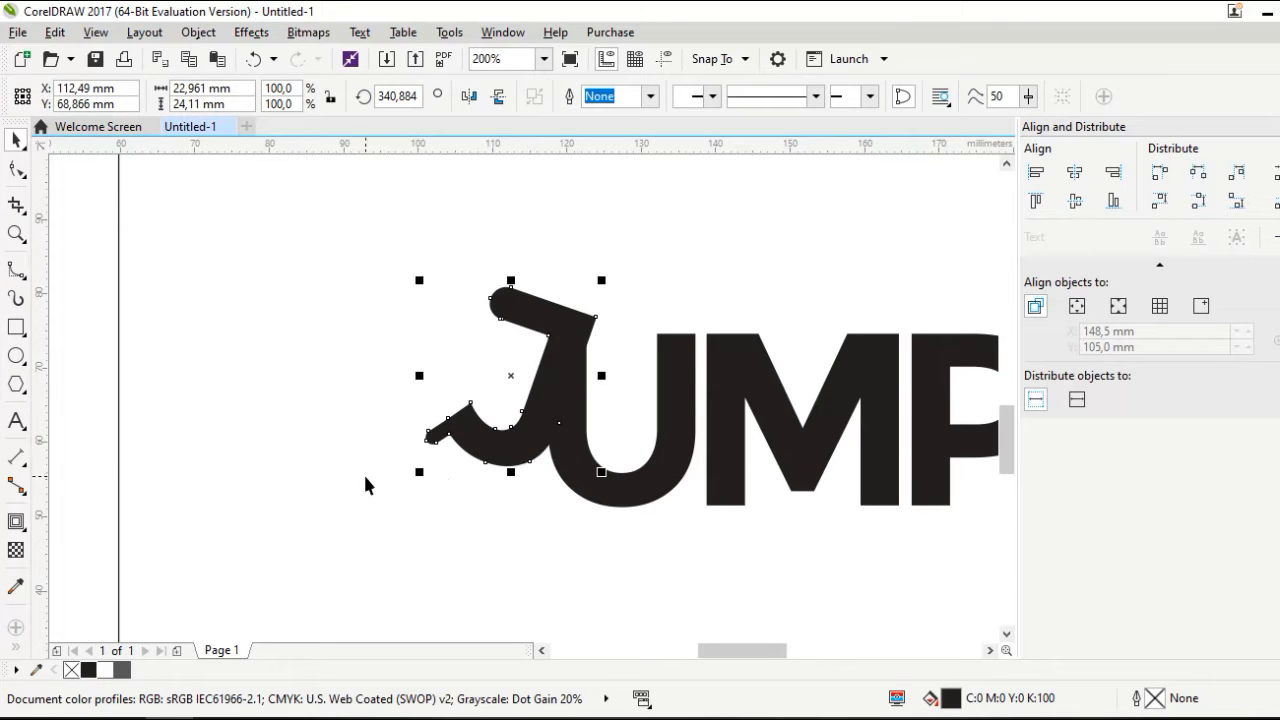
{"action": "left_click", "coordinate": [16, 522]}
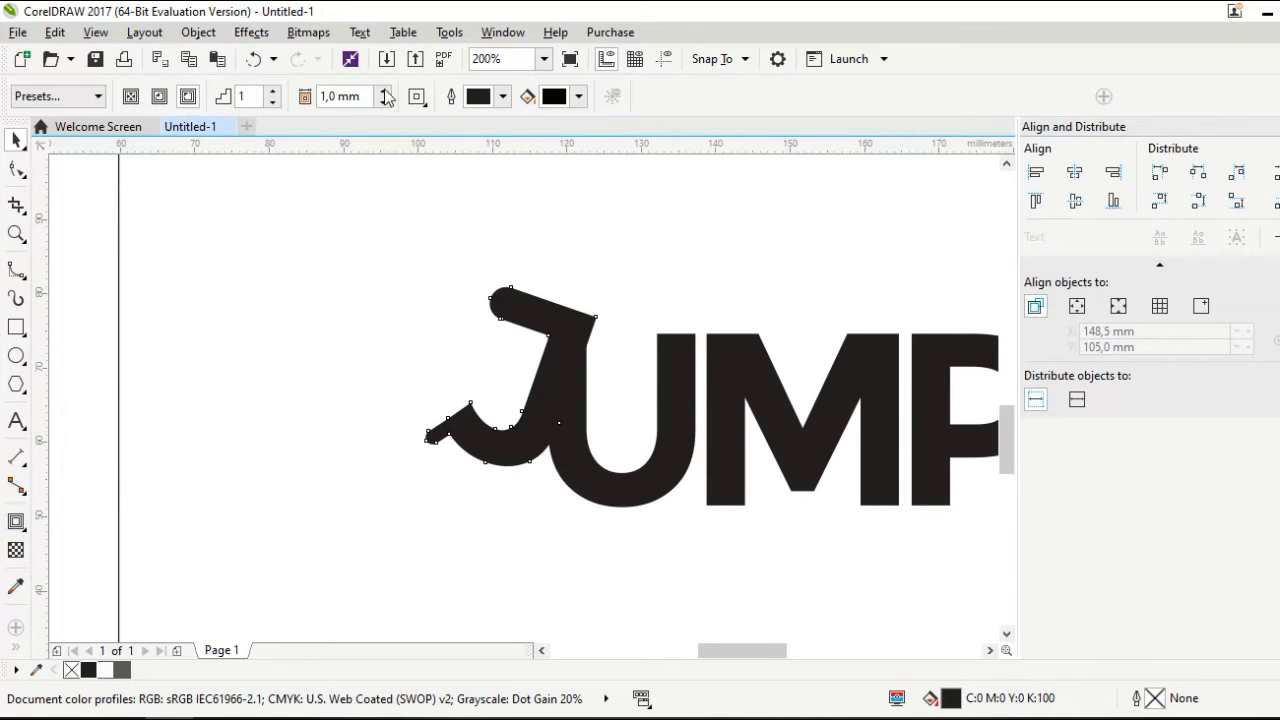
{"action": "left_click", "coordinate": [187, 97]}
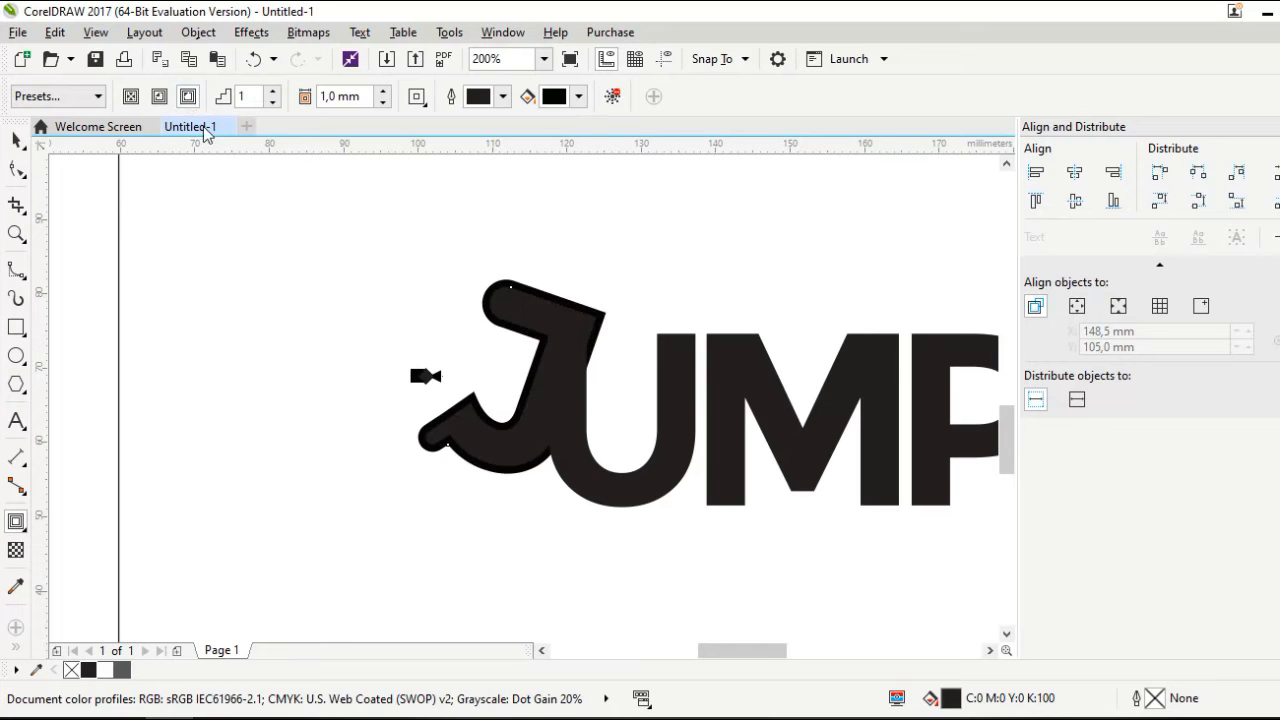
{"action": "left_click", "coordinate": [16, 140]}
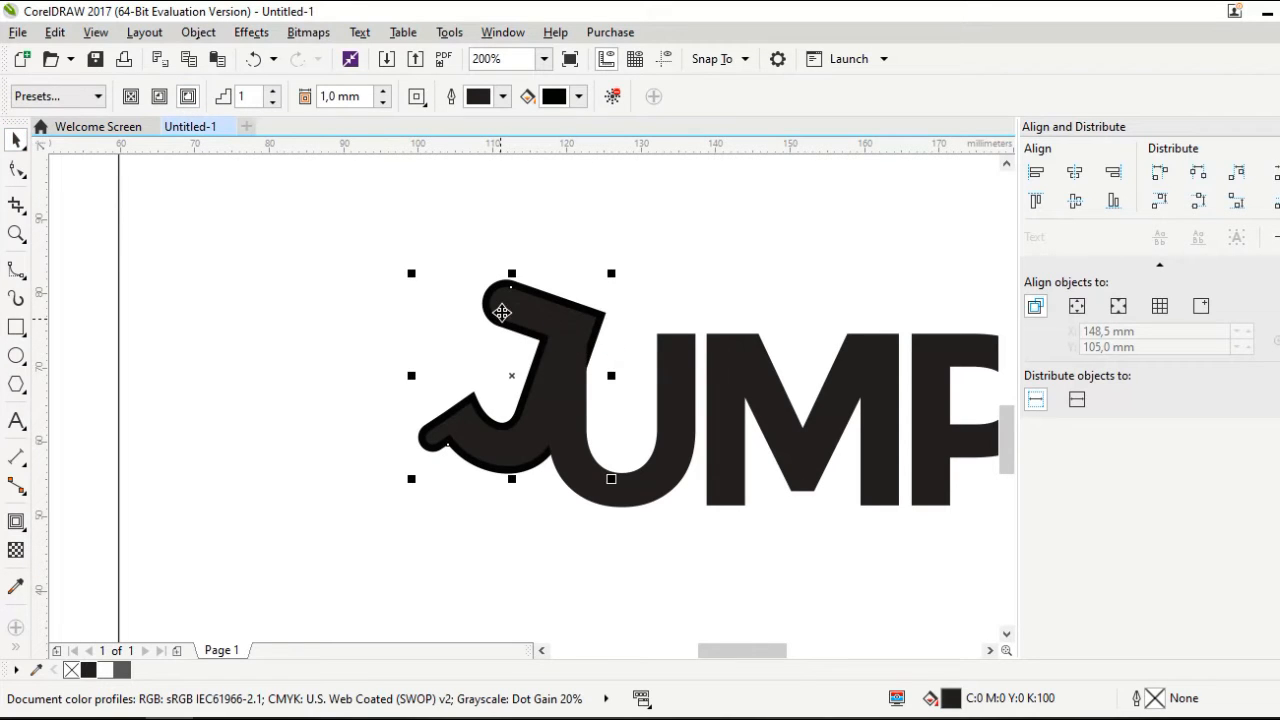
{"action": "right_click", "coordinate": [503, 307]}
{"action": "mouse_move", "coordinate": [663, 517]}
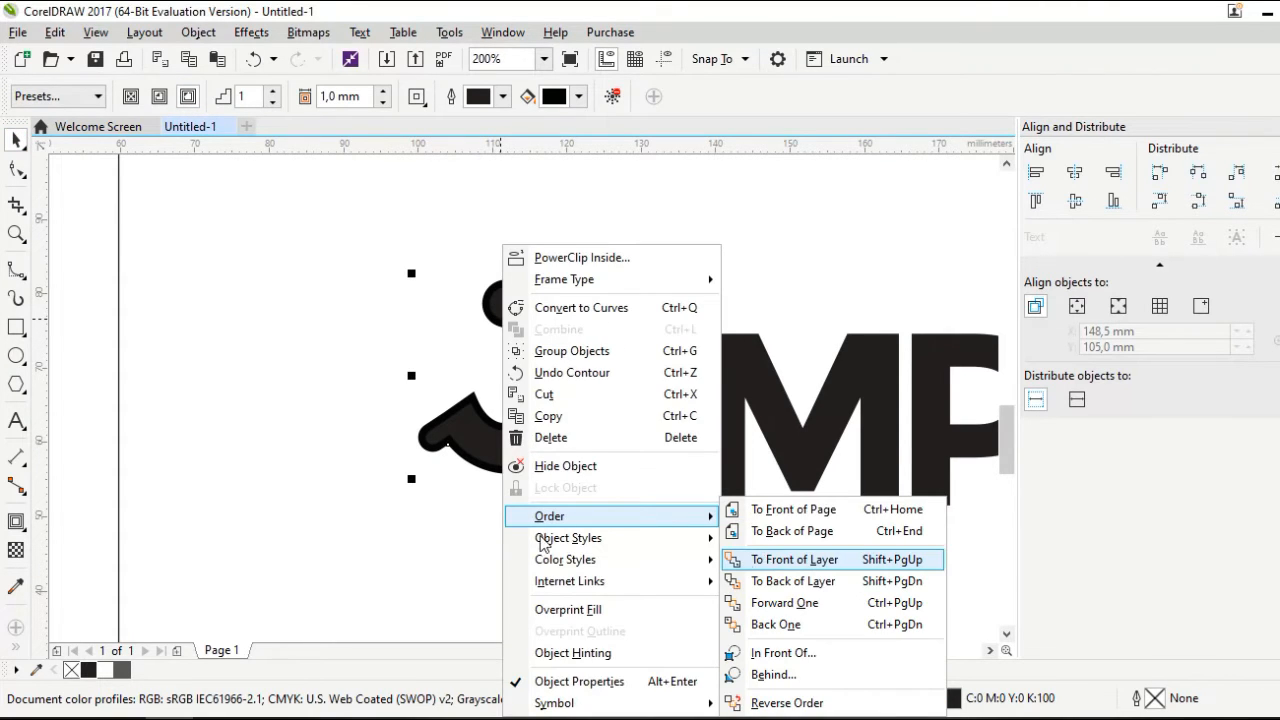
{"action": "left_click", "coordinate": [768, 558]}
{"action": "left_click", "coordinate": [472, 530]}
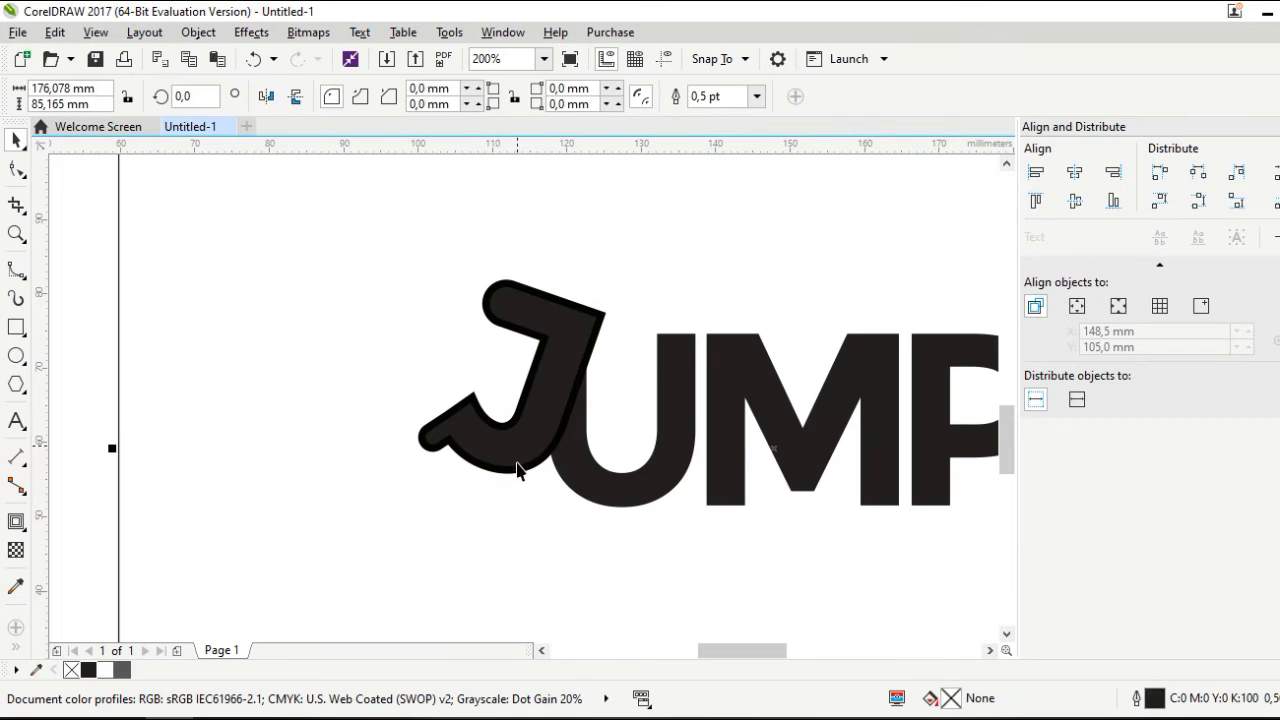
{"action": "left_click", "coordinate": [521, 470]}
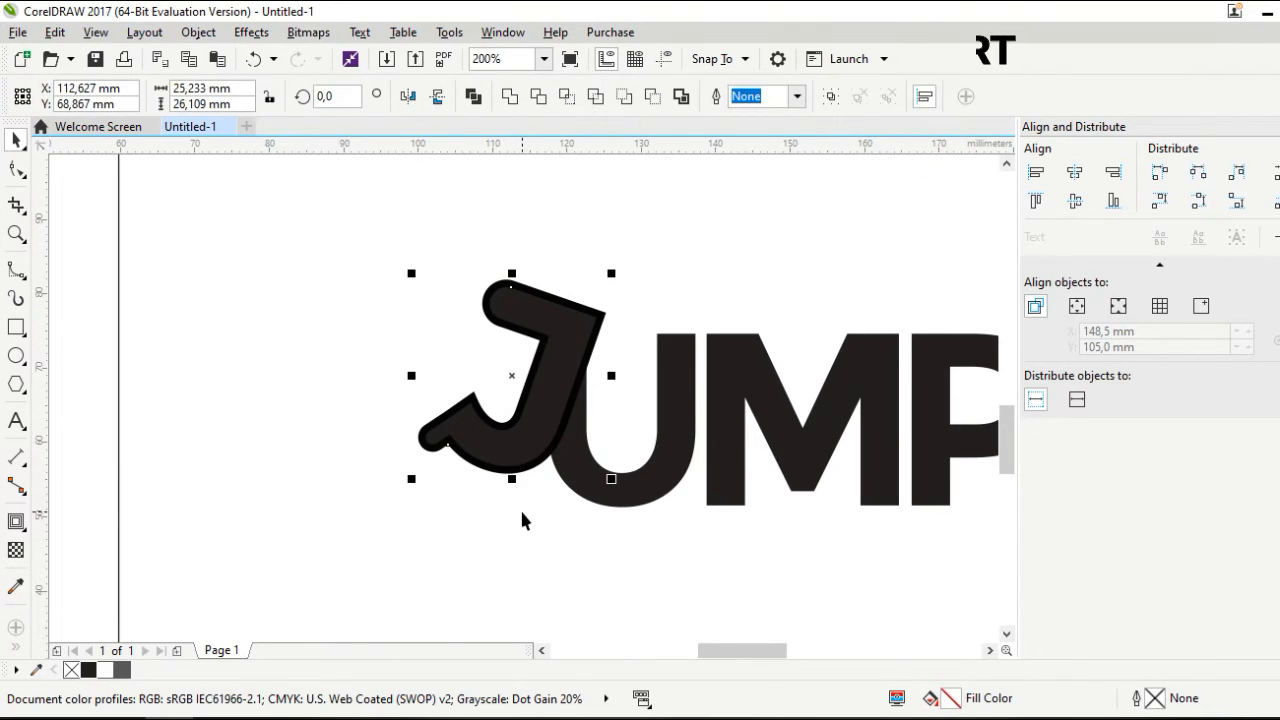
{"action": "left_click", "coordinate": [511, 506]}
{"action": "scroll", "coordinate": [504, 485], "scroll_direction": "up", "scroll_amount": 2}
Trace a closed B-spline around the lower curve of the J
{"action": "left_click", "coordinate": [437, 423]}
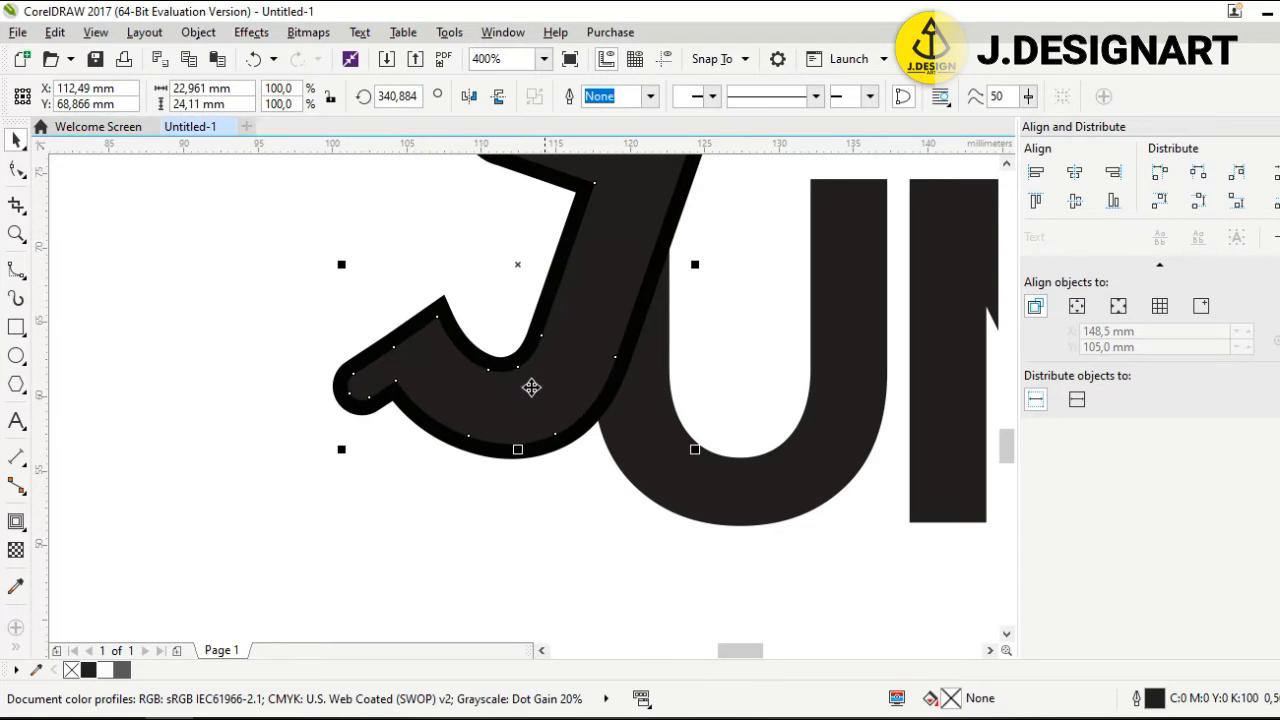
{"action": "left_click", "coordinate": [15, 272]}
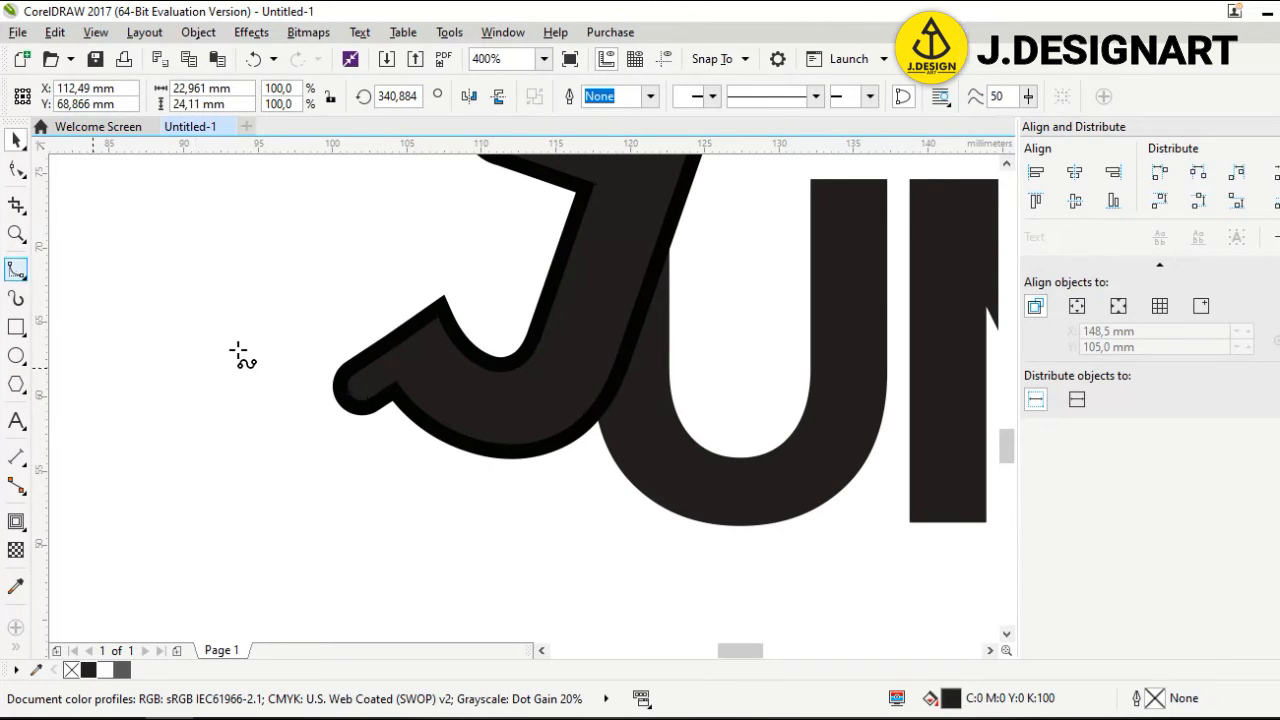
{"action": "left_click", "coordinate": [318, 373]}
{"action": "left_click", "coordinate": [393, 319]}
{"action": "left_click", "coordinate": [443, 297]}
{"action": "left_click", "coordinate": [502, 371]}
{"action": "left_click", "coordinate": [540, 345]}
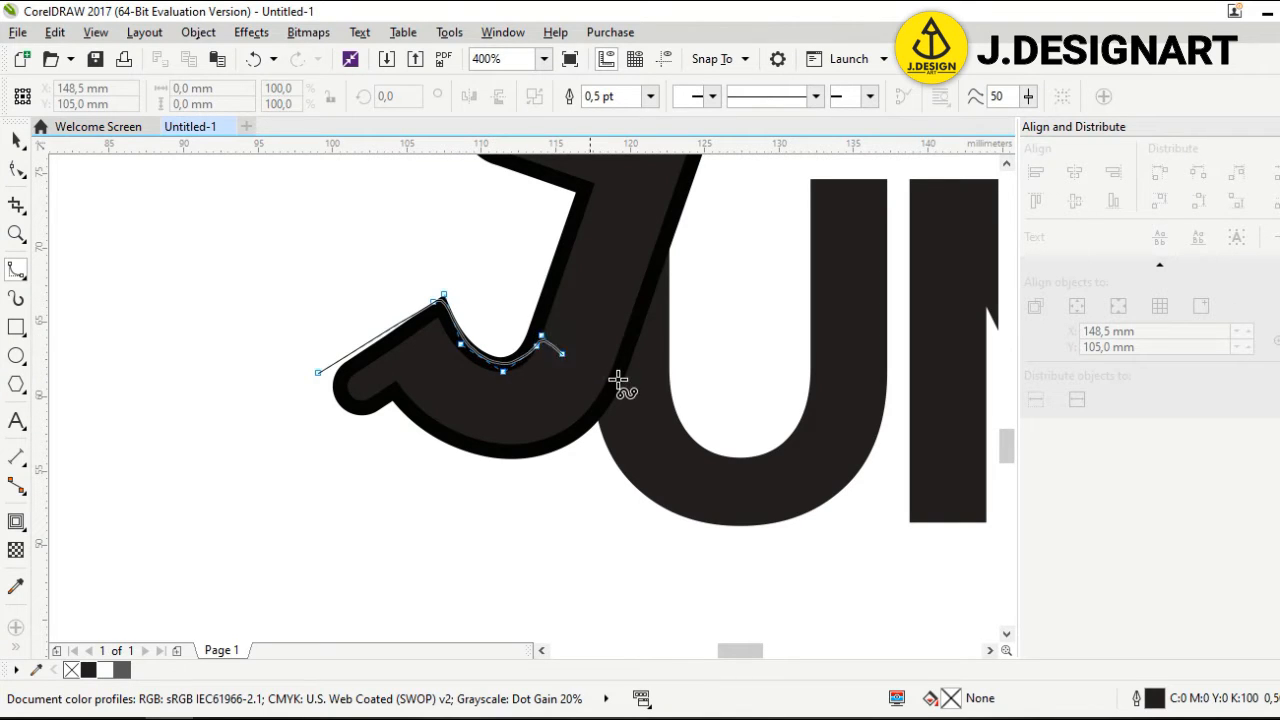
{"action": "left_click_drag", "start_coordinate": [613, 379], "coordinate": [593, 418]}
{"action": "left_click", "coordinate": [538, 482]}
{"action": "left_click", "coordinate": [408, 488]}
{"action": "left_click", "coordinate": [319, 447]}
{"action": "left_click", "coordinate": [294, 404]}
{"action": "left_click", "coordinate": [312, 381]}
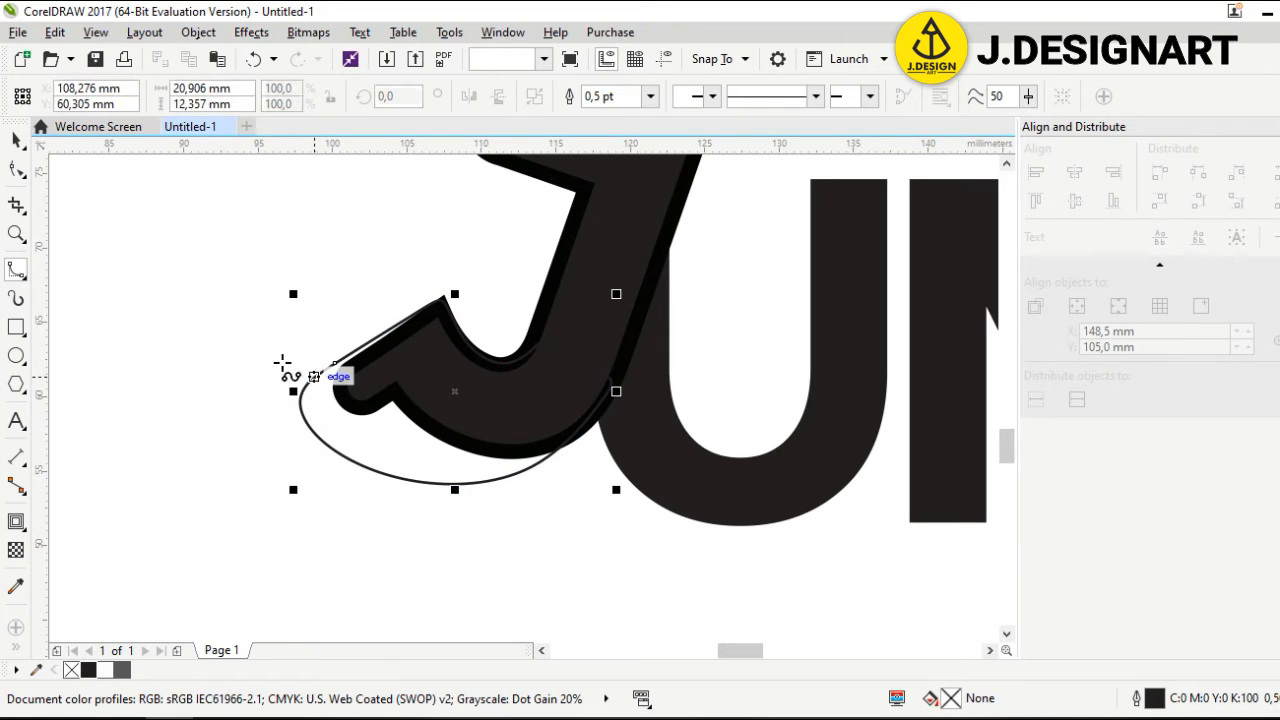
{"action": "key", "text": "space"}
Intersect the B-spline with the J, then delete the helper curve
{"action": "left_click", "coordinate": [590, 238], "text": "shift"}
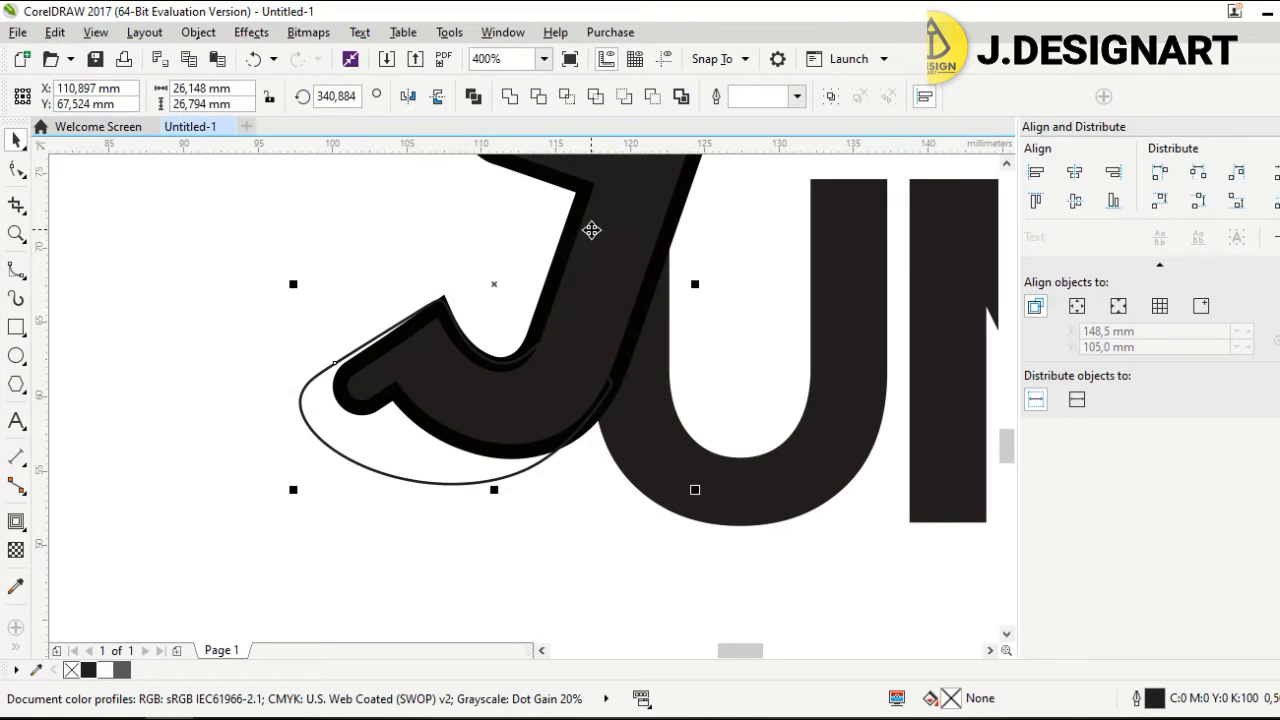
{"action": "left_click", "coordinate": [566, 96]}
{"action": "left_click", "coordinate": [393, 446]}
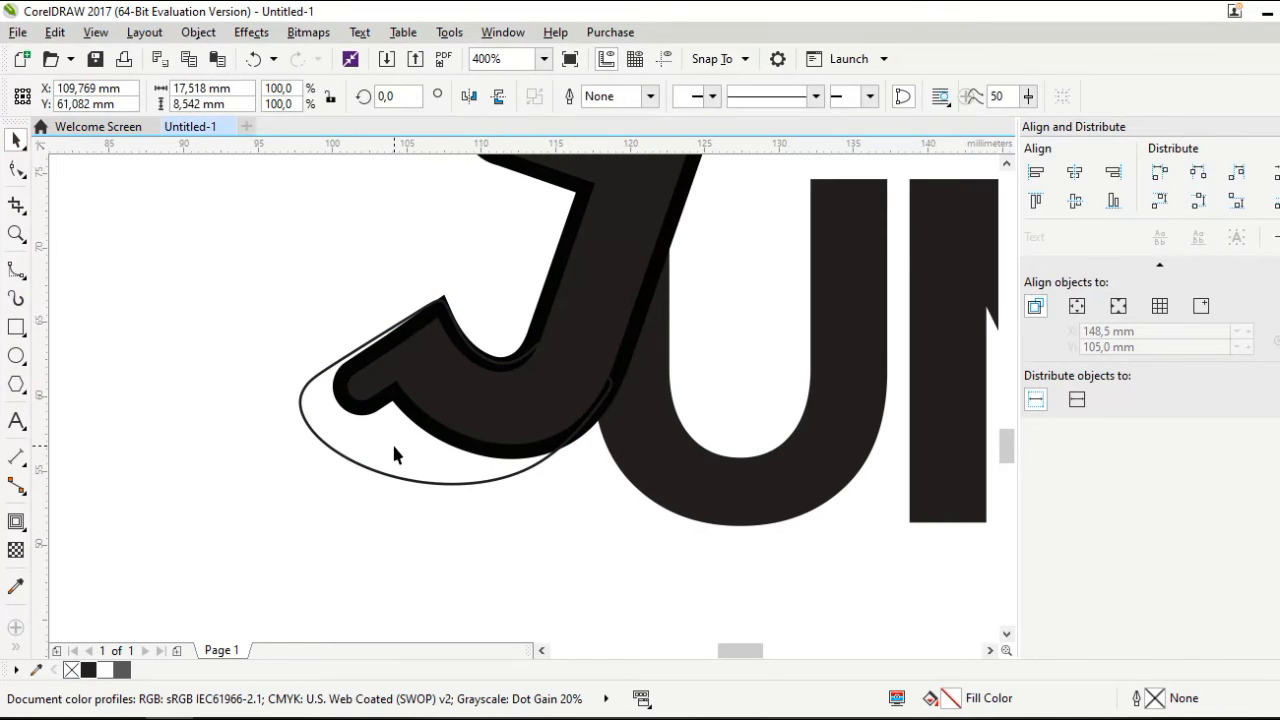
{"action": "key", "text": "Delete"}
{"action": "scroll", "coordinate": [401, 480], "scroll_direction": "down", "scroll_amount": 2}
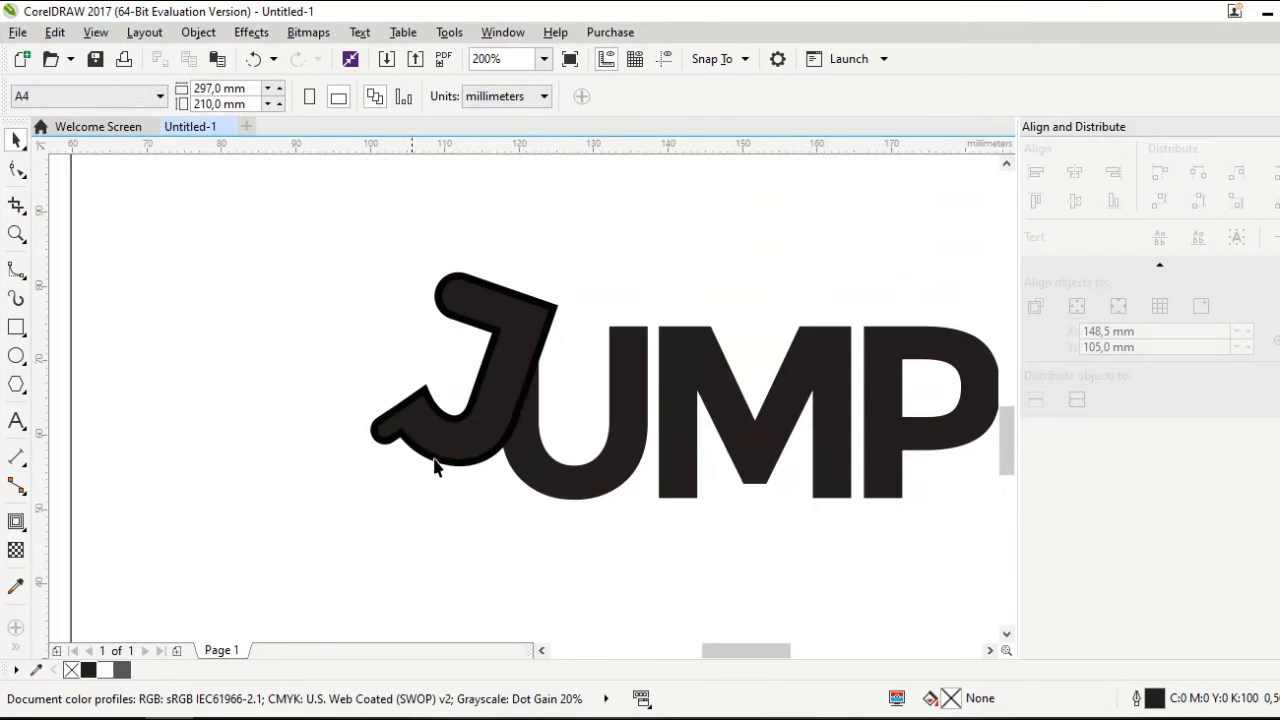
Move the cut-out piece below the J, tilt it slightly, and position it under the J's curve
{"action": "left_click", "coordinate": [455, 455]}
{"action": "left_click_drag", "start_coordinate": [457, 443], "coordinate": [453, 503]}
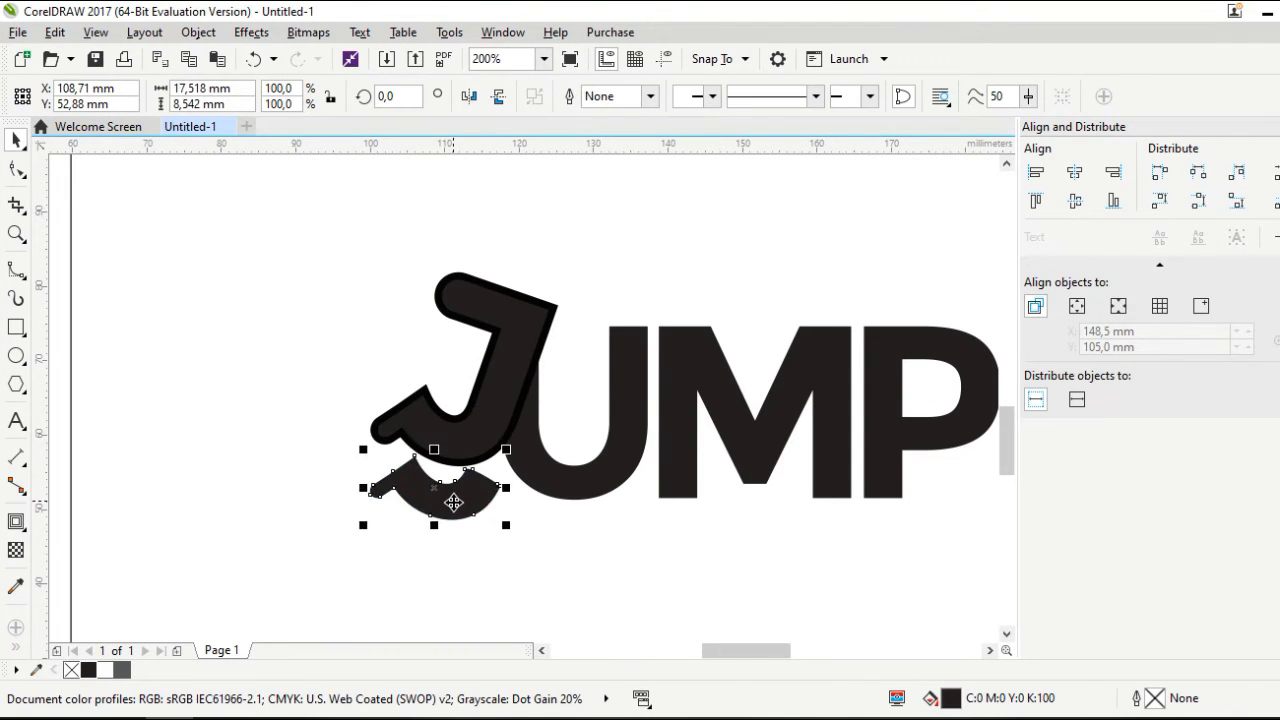
{"action": "scroll", "coordinate": [456, 503], "scroll_direction": "up", "scroll_amount": 2}
{"action": "left_click", "coordinate": [456, 503]}
{"action": "left_click_drag", "start_coordinate": [559, 402], "coordinate": [528, 404]}
{"action": "left_click", "coordinate": [477, 492]}
{"action": "left_click_drag", "start_coordinate": [471, 491], "coordinate": [486, 400]}
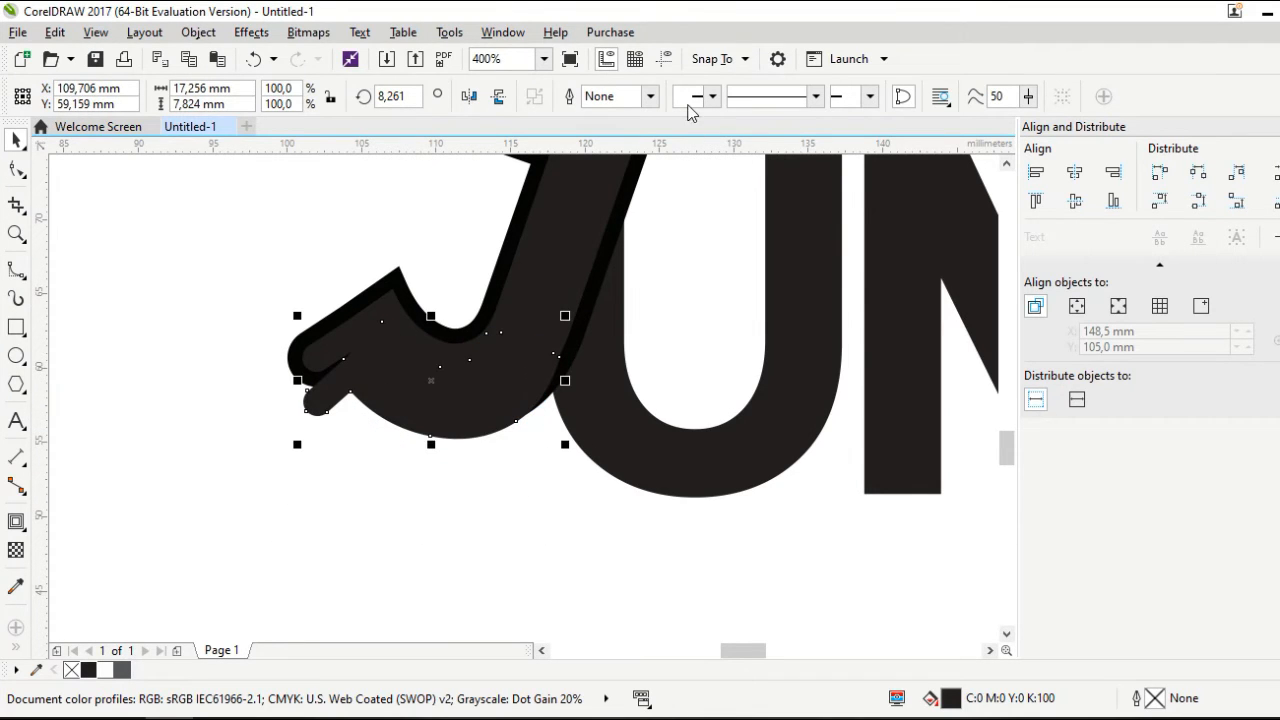
Send the cut-out piece To Back of Layer so it sits behind the J
{"action": "left_click", "coordinate": [757, 64]}
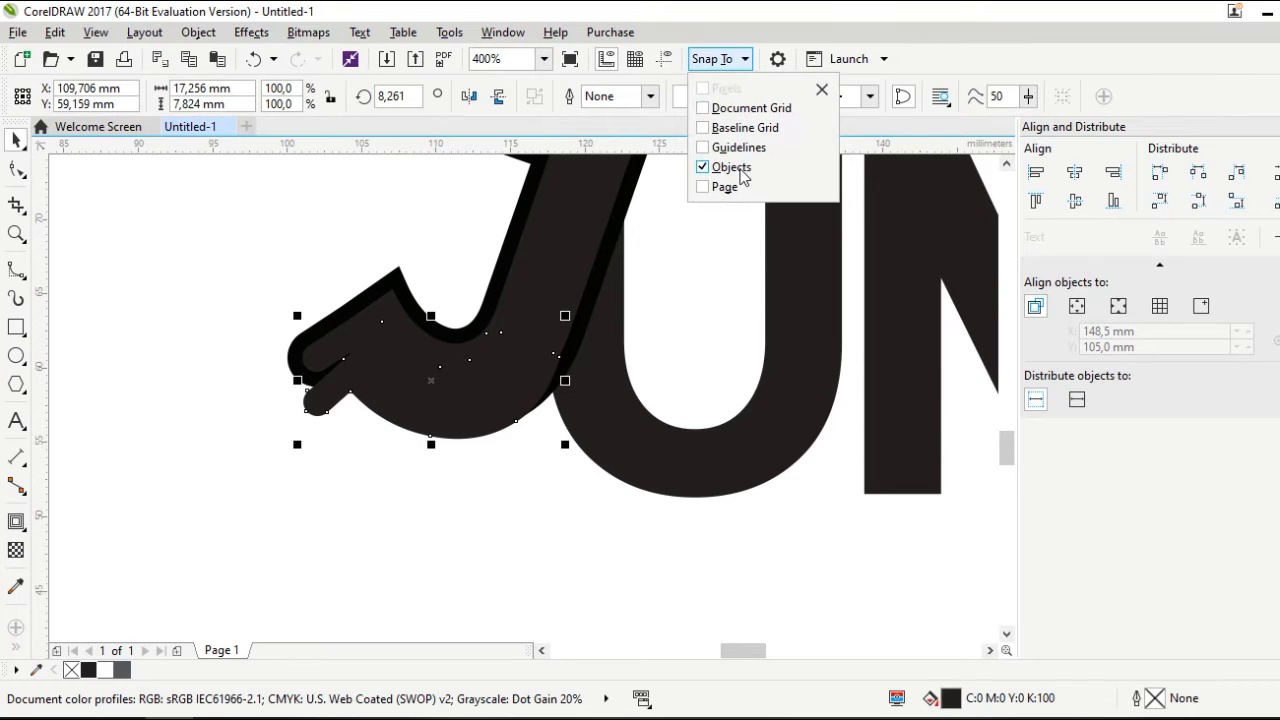
{"action": "left_click", "coordinate": [446, 429]}
{"action": "right_click", "coordinate": [446, 431]}
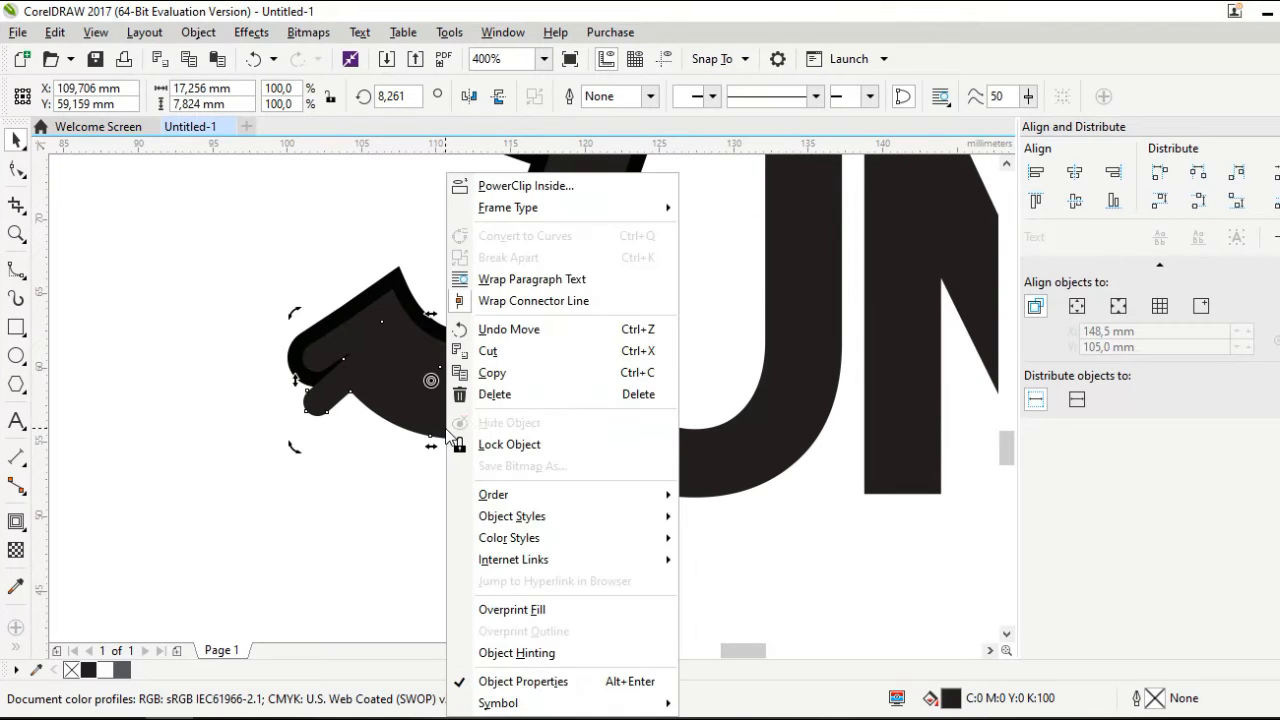
{"action": "left_click", "coordinate": [343, 527]}
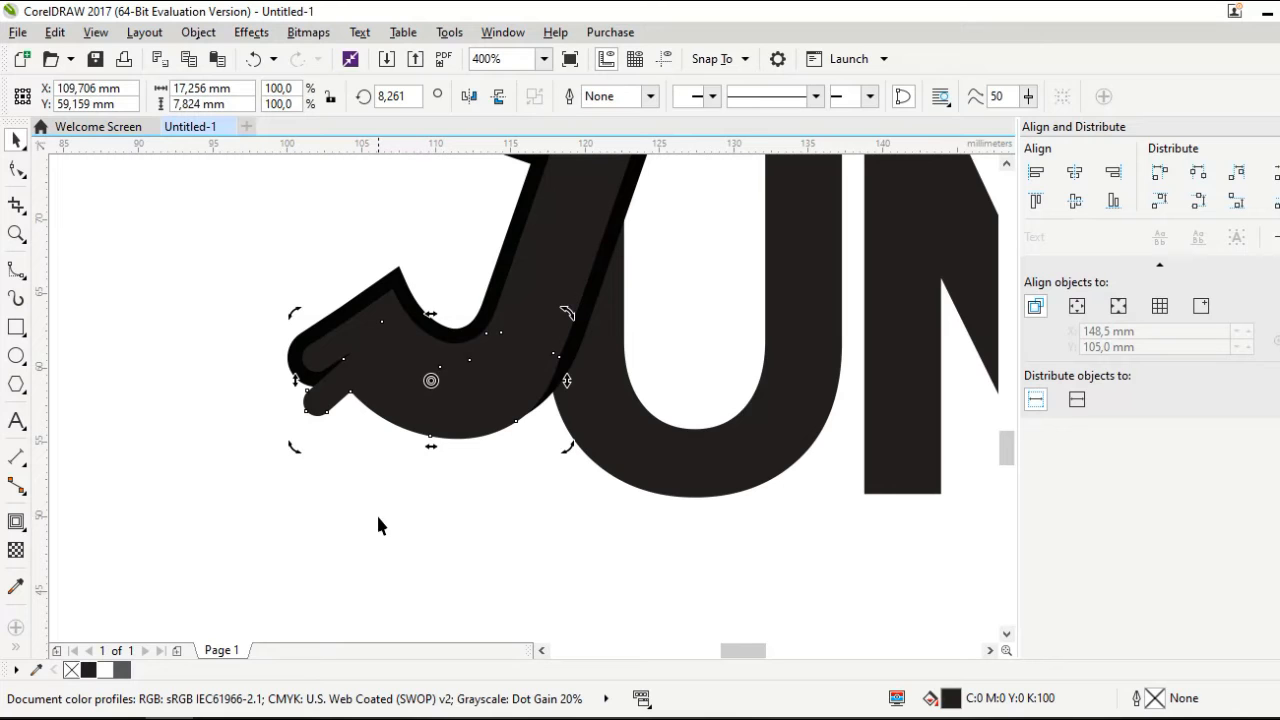
{"action": "key", "text": "ctrl+a"}
{"action": "right_click", "coordinate": [378, 517]}
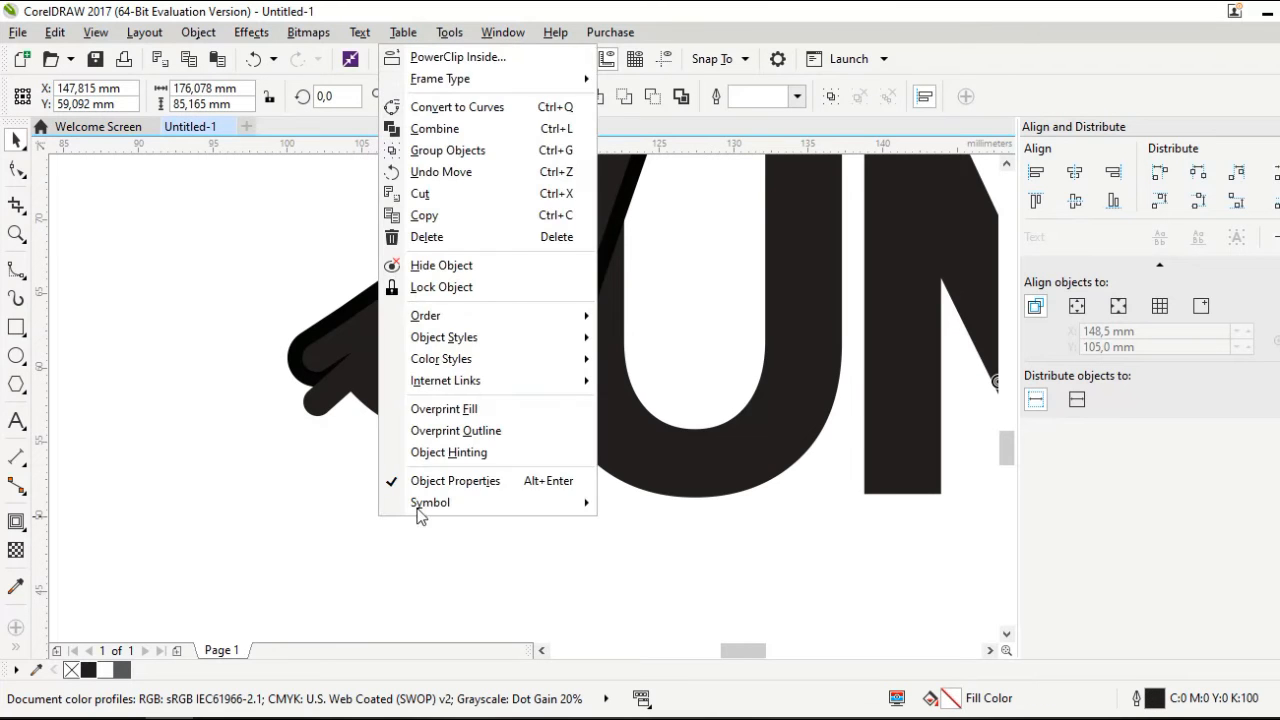
{"action": "mouse_move", "coordinate": [480, 315]}
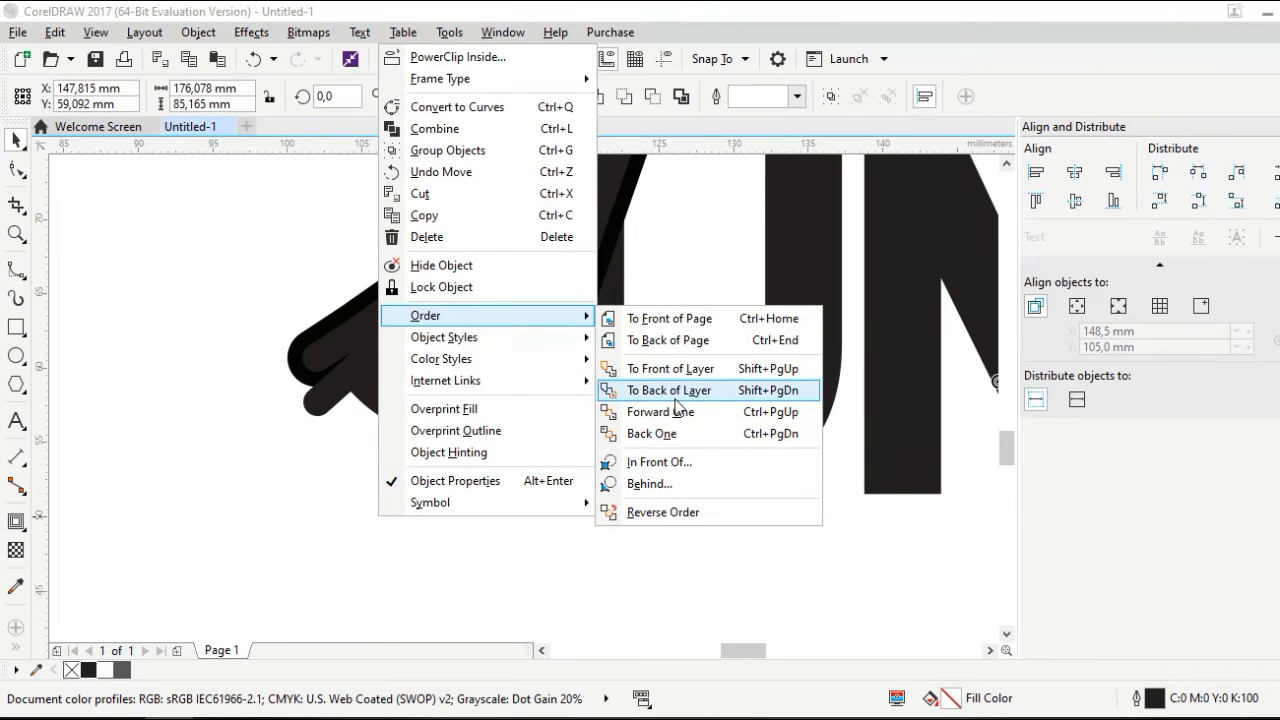
{"action": "left_click", "coordinate": [675, 396]}
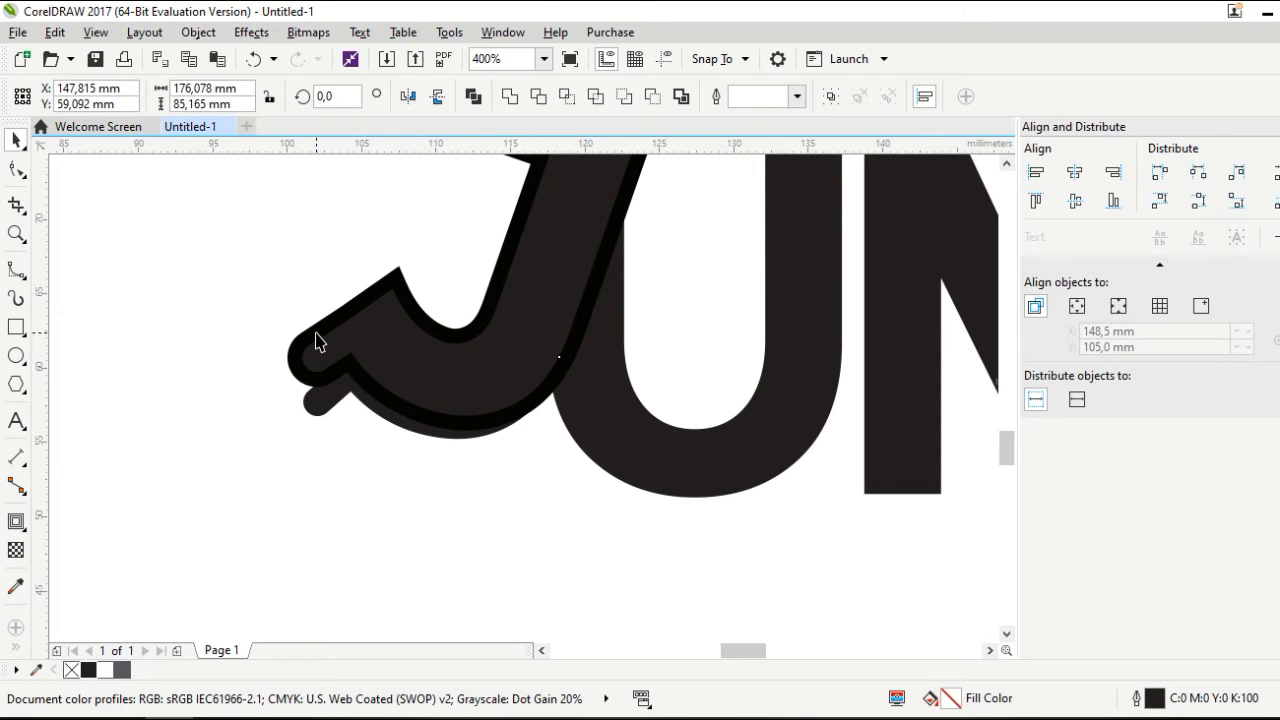
Tilt the shadow piece to about 20.6° and nudge it into place below the tail
{"action": "left_click", "coordinate": [312, 352]}
{"action": "left_click", "coordinate": [313, 402]}
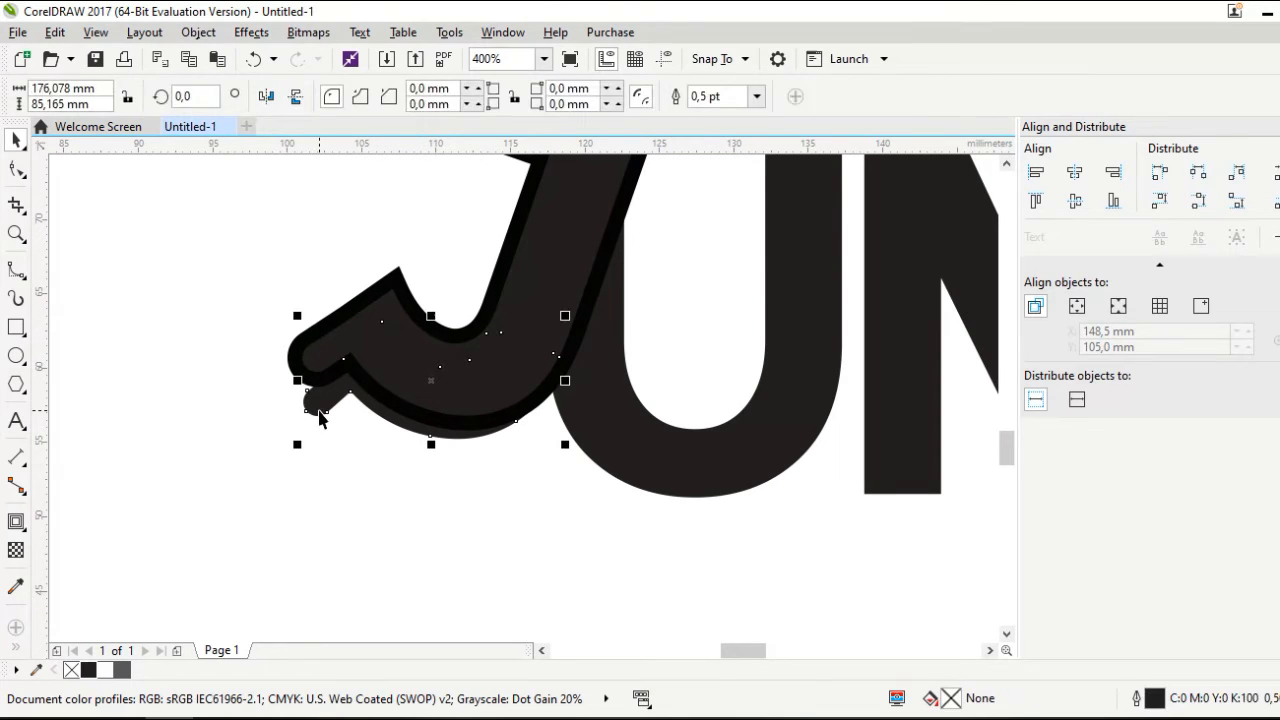
{"action": "left_click", "coordinate": [406, 421]}
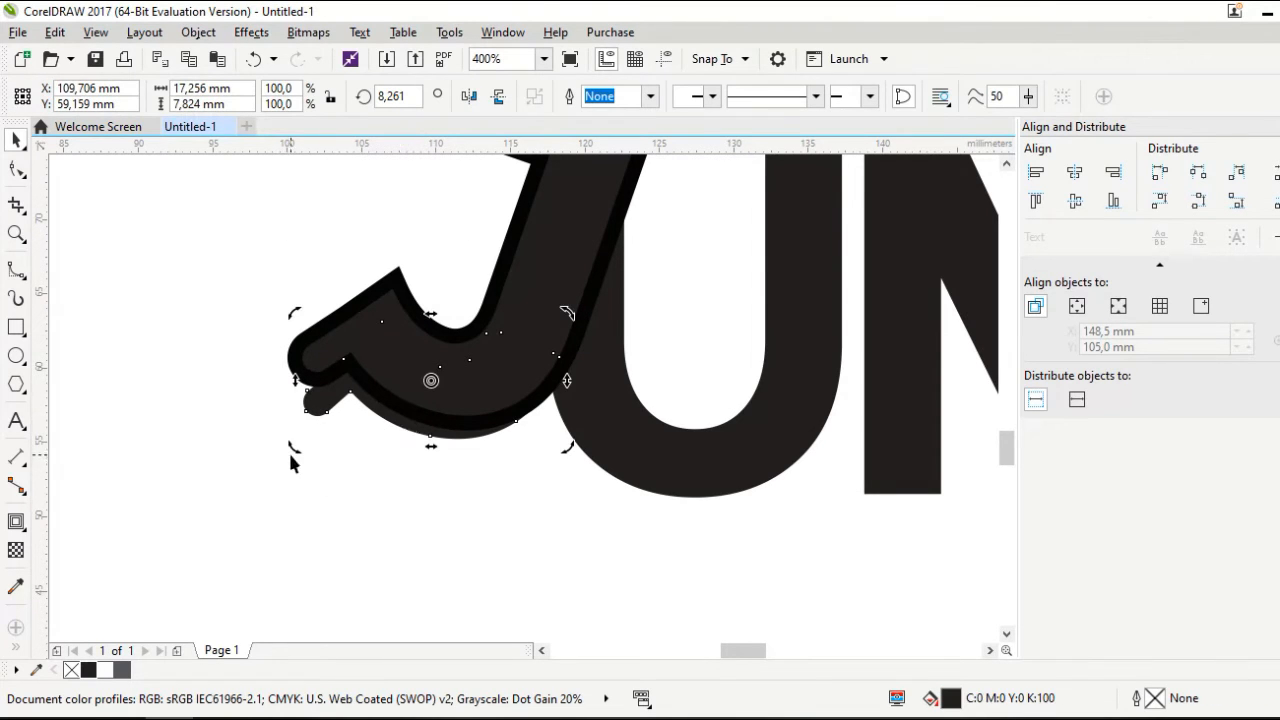
{"action": "mouse_move", "coordinate": [294, 451]}
{"action": "left_mouse_down"}
{"action": "mouse_move", "coordinate": [319, 486]}
{"action": "mouse_move", "coordinate": [285, 450]}
{"action": "left_mouse_up"}
{"action": "key", "text": "Down"}
{"action": "key", "text": "Down"}
{"action": "key", "text": "Right"}
{"action": "key", "text": "Down"}
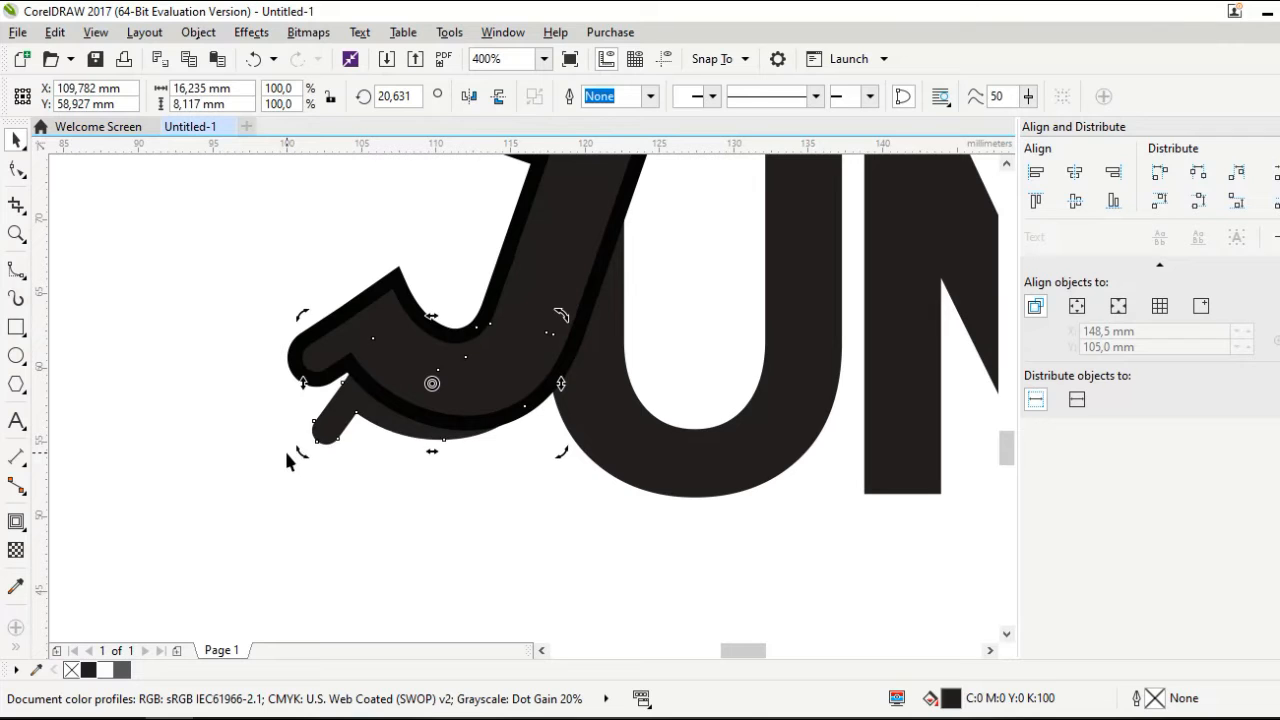
{"action": "scroll", "coordinate": [284, 448], "scroll_direction": "down", "scroll_amount": 2}
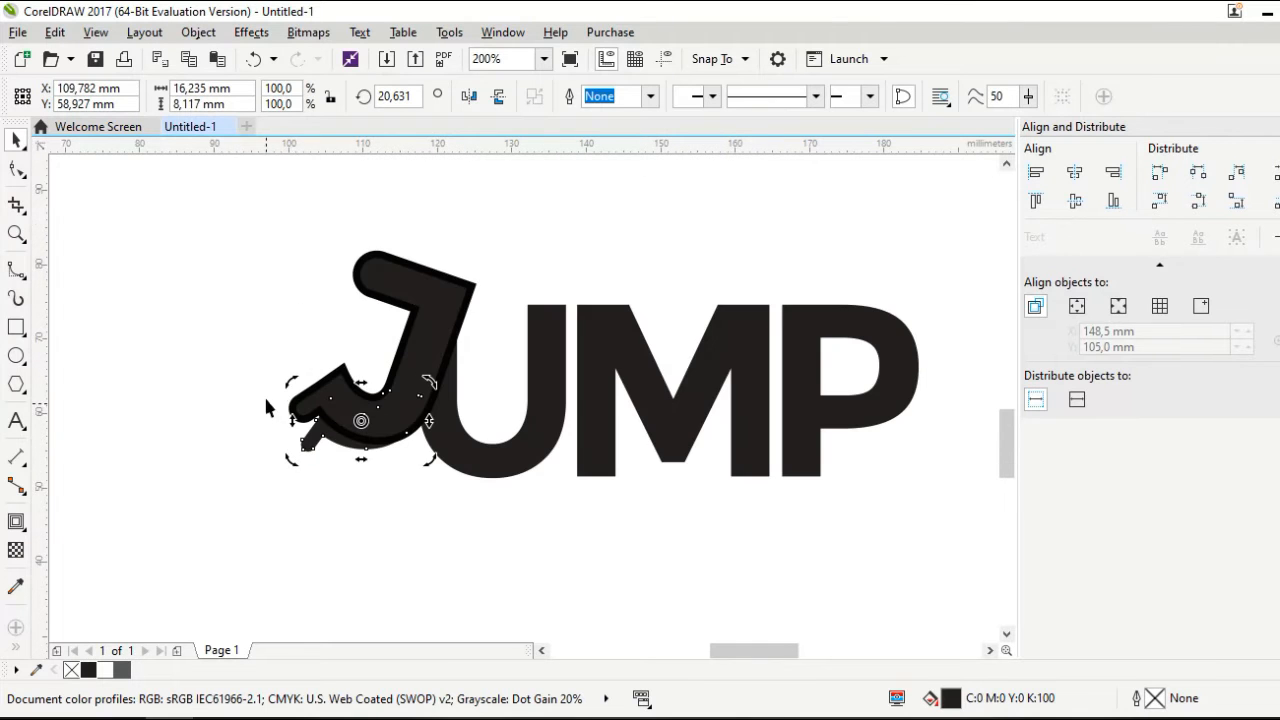
Draw a freehand loop around the J's top bar
{"action": "left_click", "coordinate": [409, 275]}
{"action": "scroll", "coordinate": [409, 270], "scroll_direction": "up", "scroll_amount": 1}
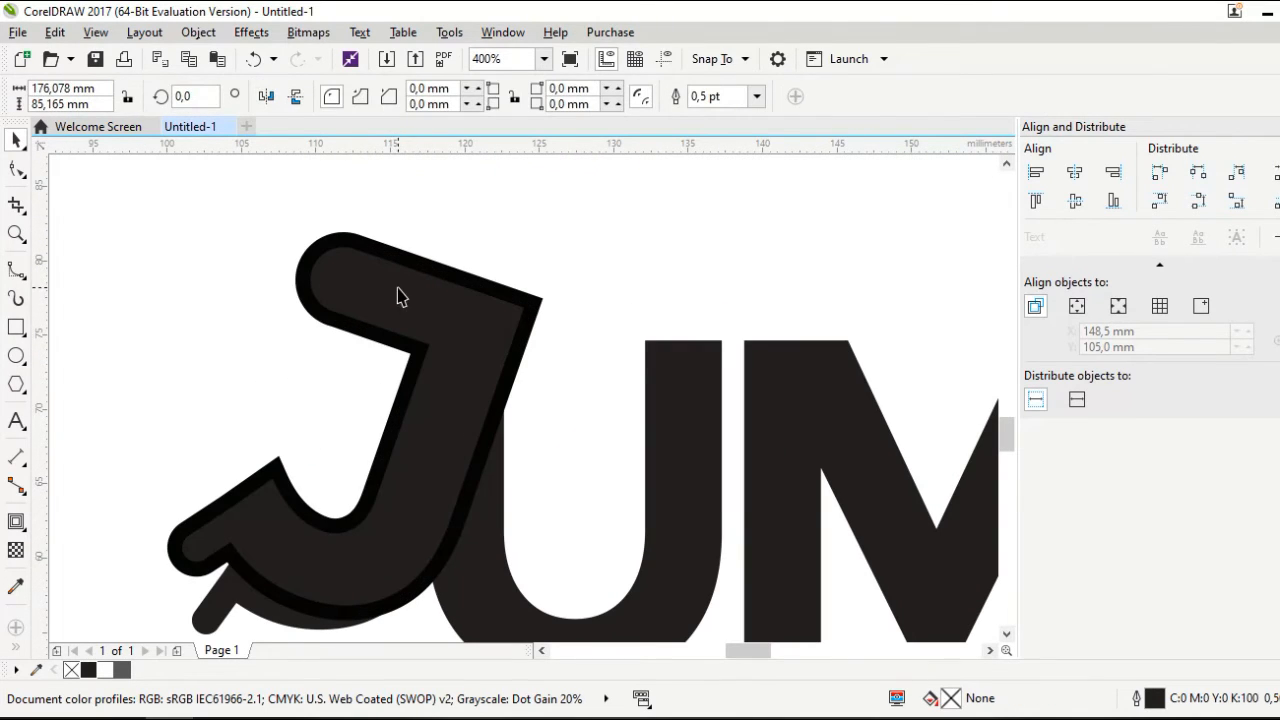
{"action": "left_click", "coordinate": [398, 296]}
{"action": "left_click", "coordinate": [16, 270]}
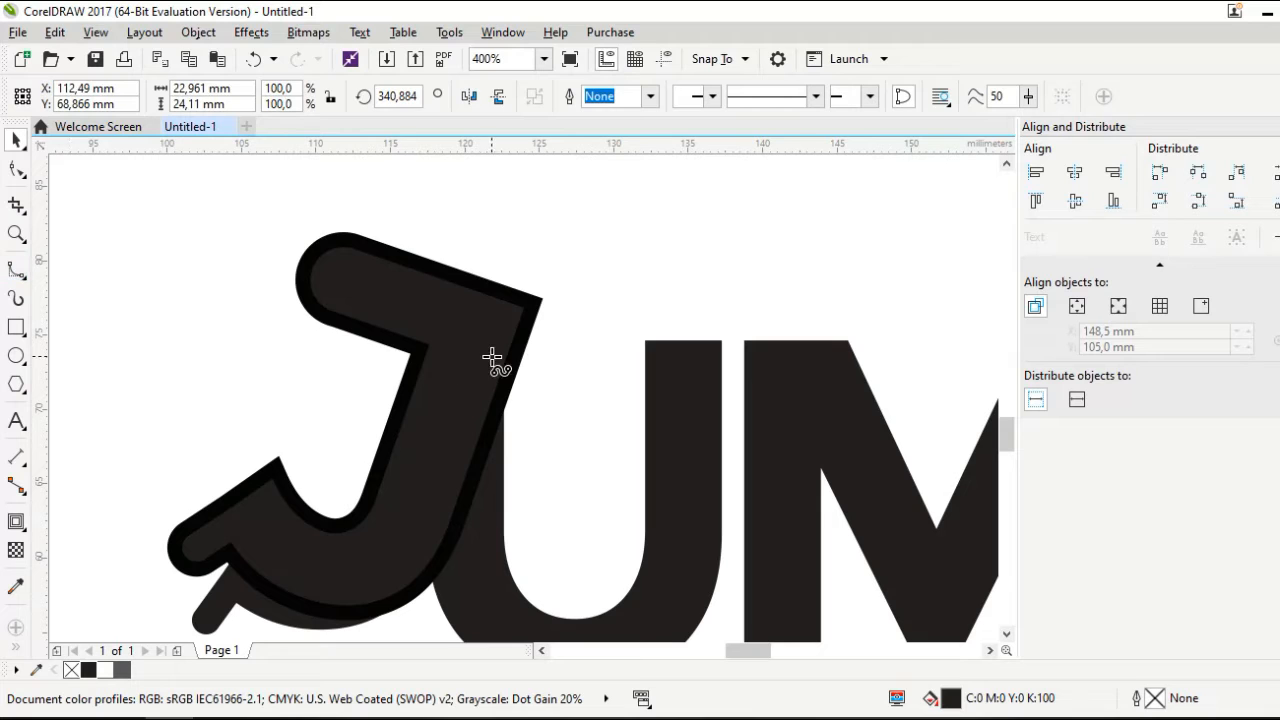
{"action": "left_click", "coordinate": [522, 371]}
{"action": "left_click", "coordinate": [307, 311]}
{"action": "mouse_move", "coordinate": [307, 311]}
{"action": "left_mouse_down"}
{"action": "mouse_move", "coordinate": [269, 273]}
{"action": "mouse_move", "coordinate": [285, 228]}
{"action": "mouse_move", "coordinate": [355, 207]}
{"action": "mouse_move", "coordinate": [546, 274]}
{"action": "mouse_move", "coordinate": [565, 348]}
{"action": "mouse_move", "coordinate": [528, 372]}
{"action": "left_mouse_up"}
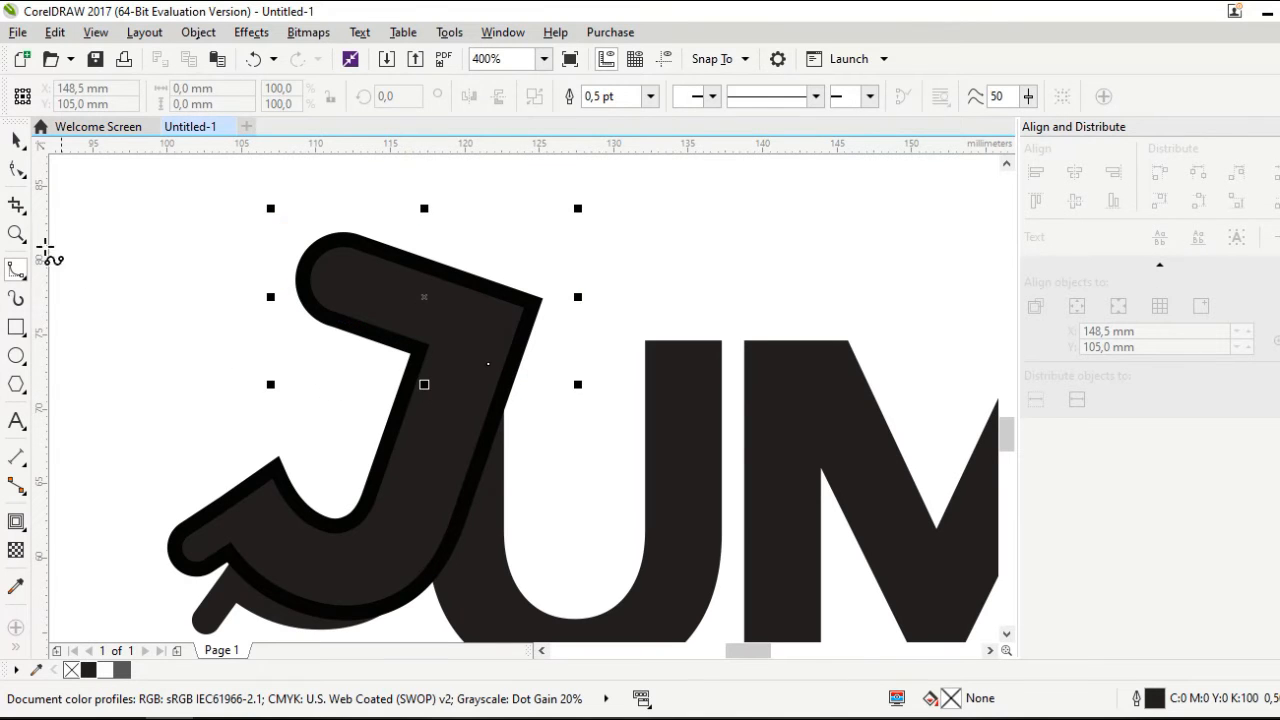
Intersect the loop with the J, delete the helper loop, and select the new 14.4 × 8.2 mm top piece
{"action": "left_click", "coordinate": [18, 144]}
{"action": "left_click", "coordinate": [471, 430], "text": "shift"}
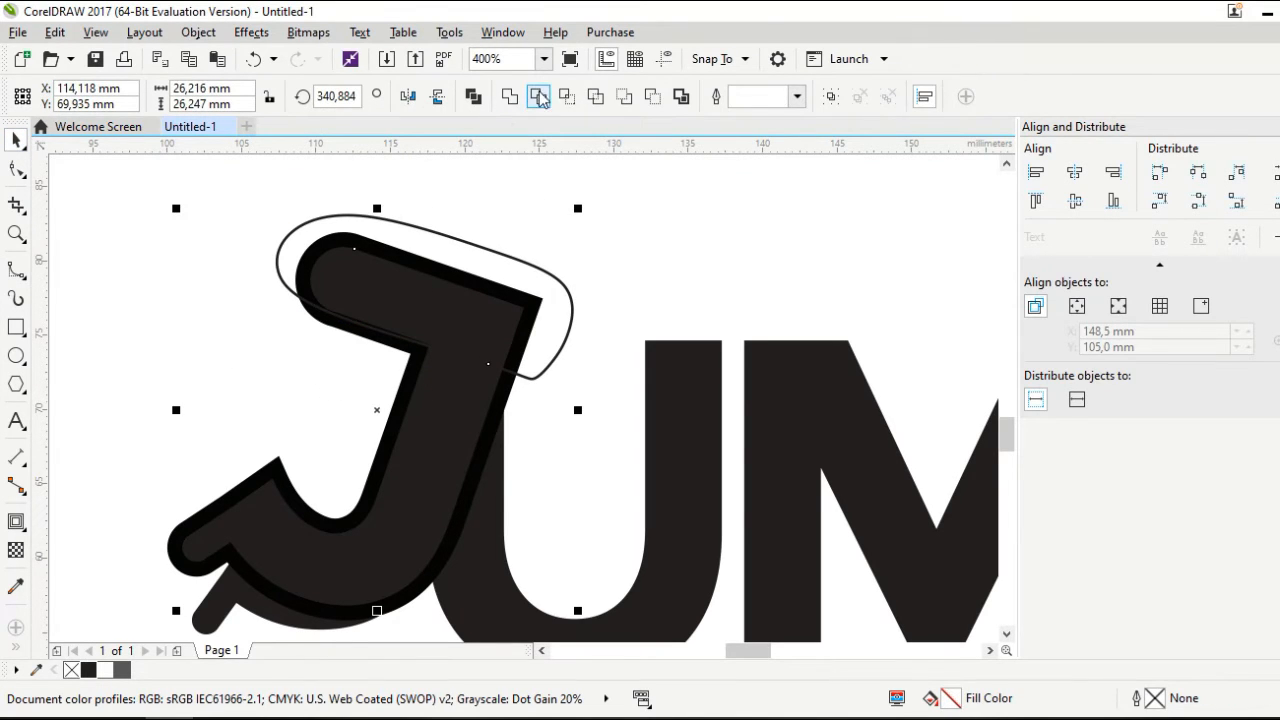
{"action": "left_click", "coordinate": [539, 97]}
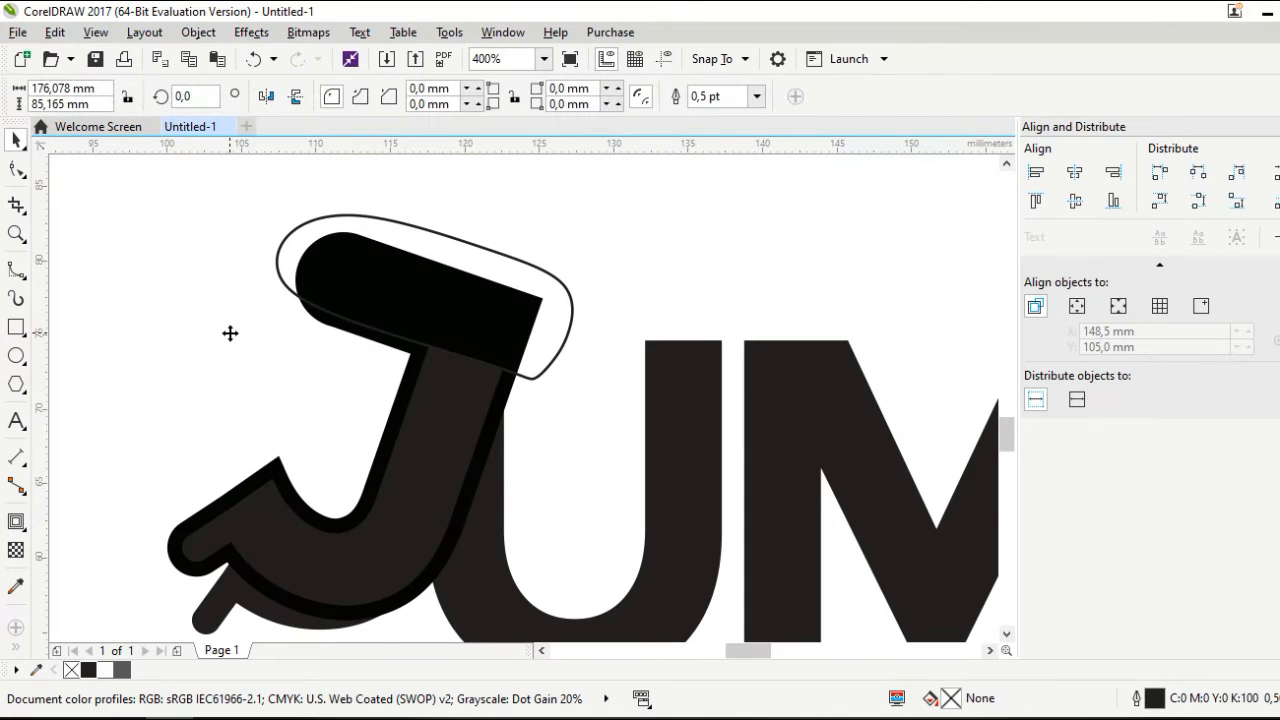
{"action": "key", "text": "ctrl+z"}
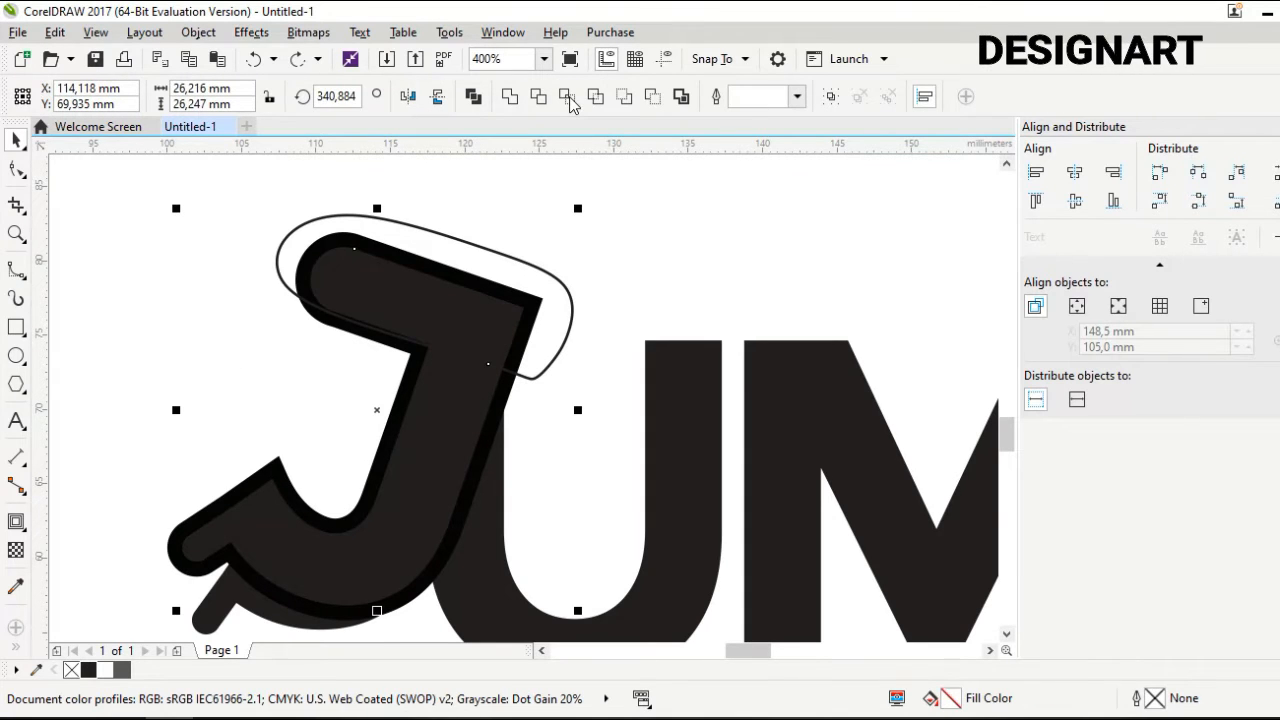
{"action": "left_click", "coordinate": [570, 98]}
{"action": "left_click", "coordinate": [567, 321]}
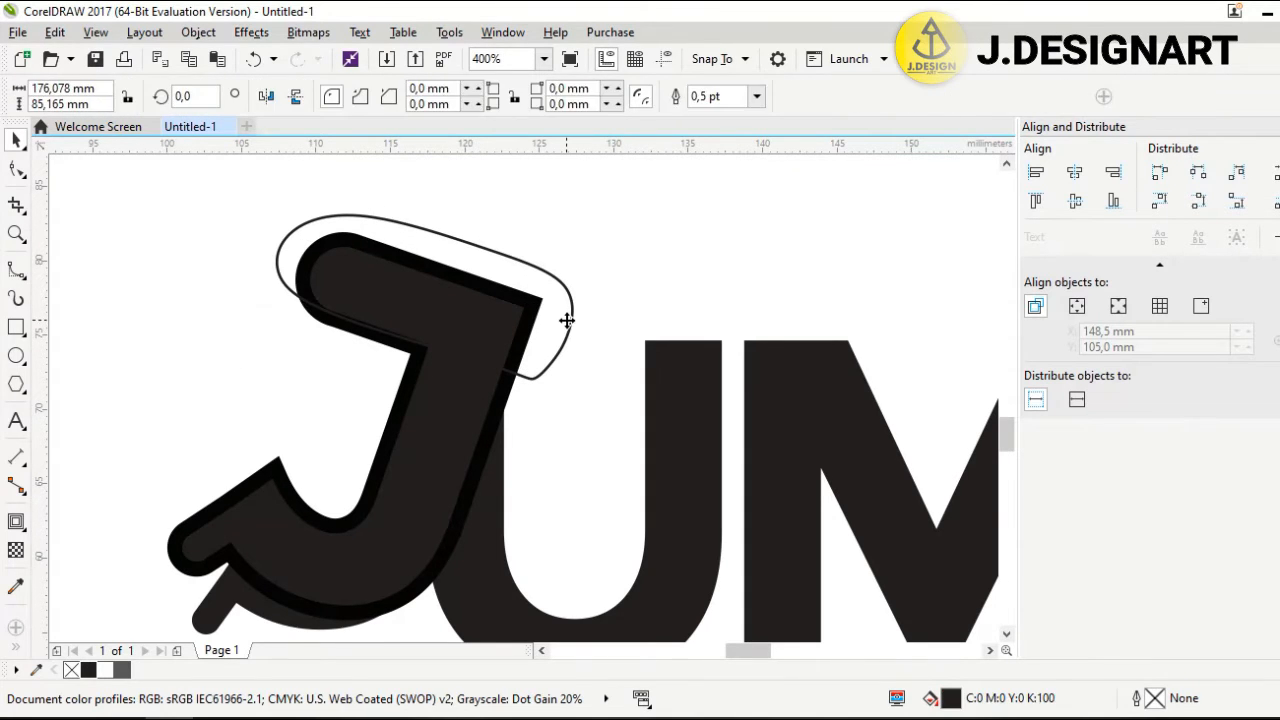
{"action": "key", "text": "Delete"}
{"action": "left_click", "coordinate": [487, 324]}
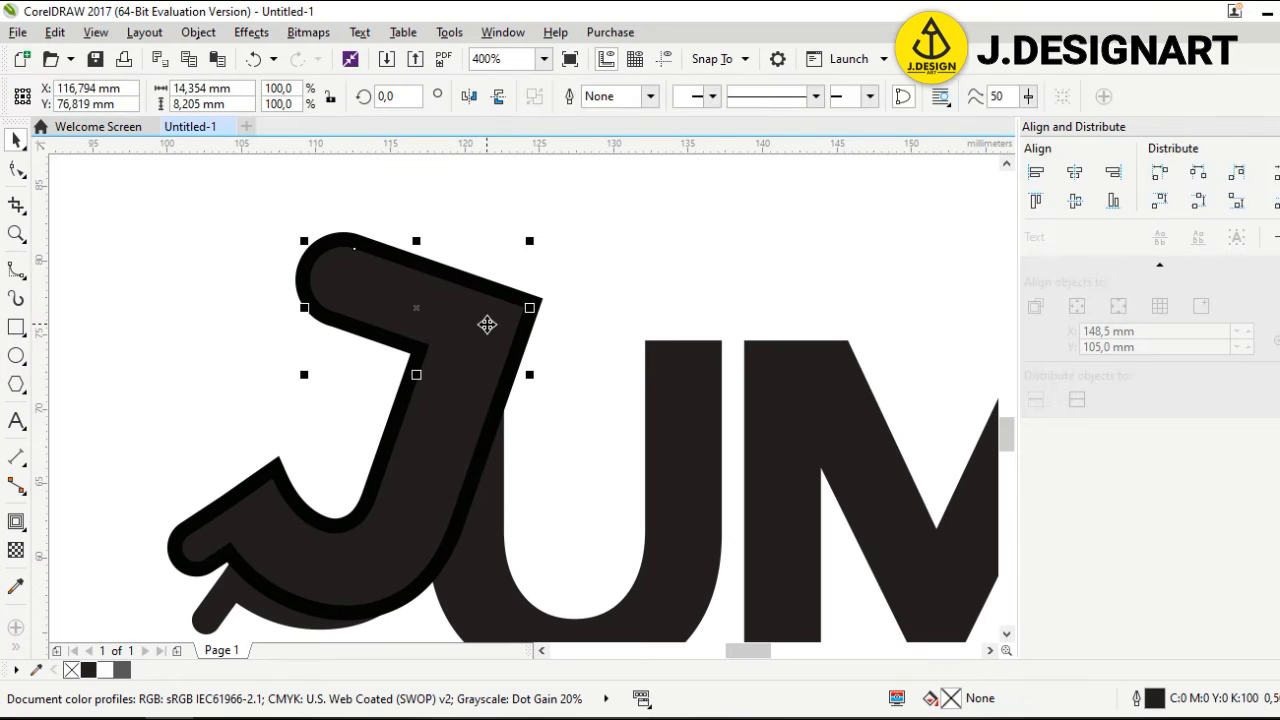
Move the top bar left and send it To Back of Layer
{"action": "left_click_drag", "start_coordinate": [487, 324], "coordinate": [243, 336]}
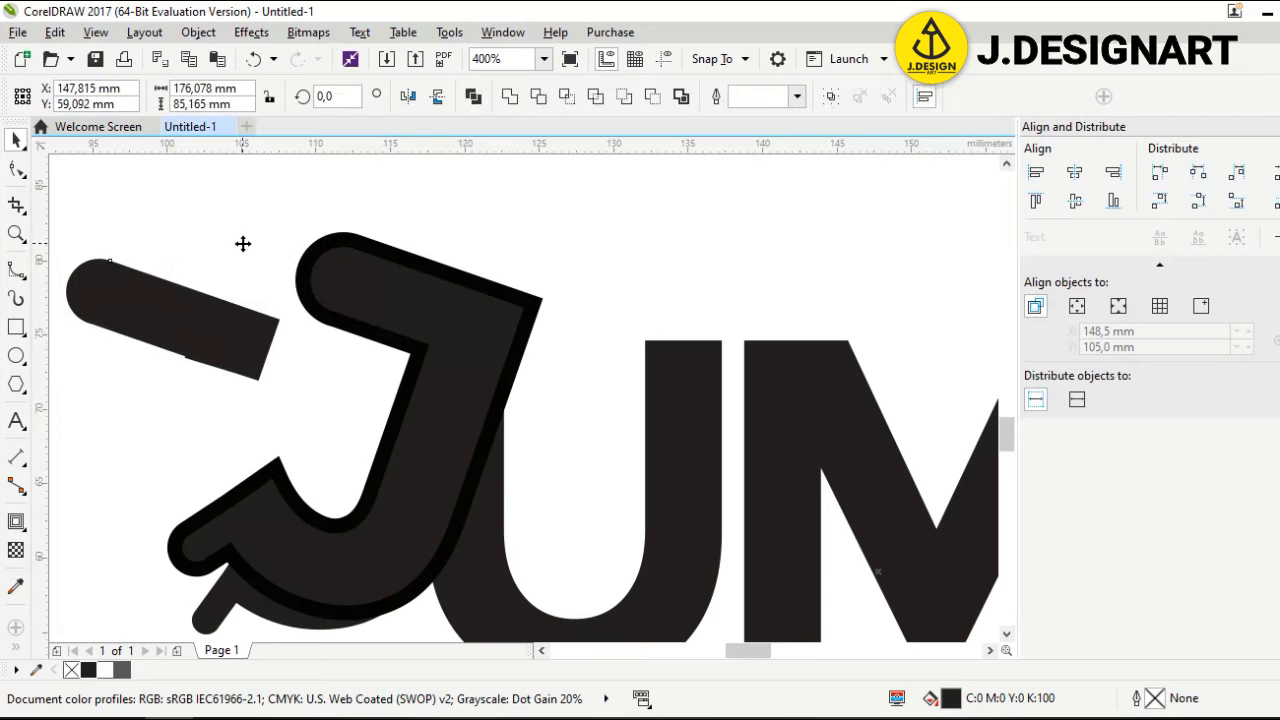
{"action": "right_click", "coordinate": [245, 245]}
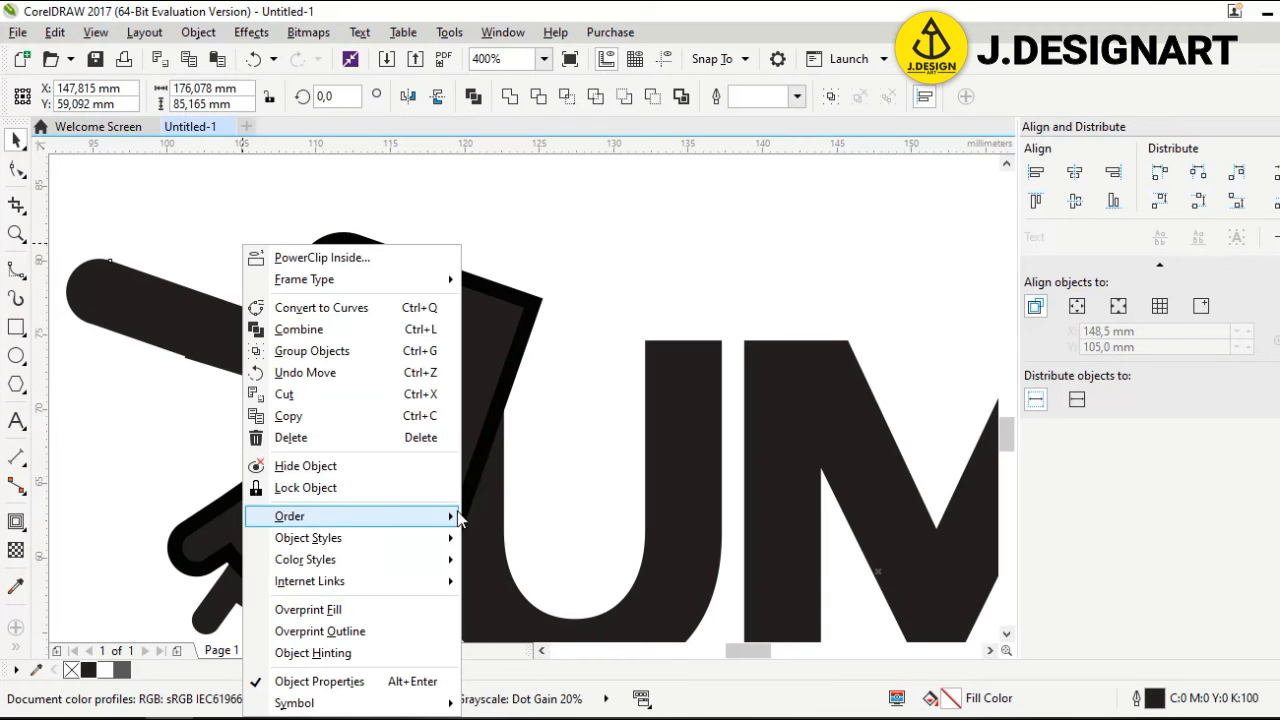
{"action": "mouse_move", "coordinate": [457, 516]}
{"action": "left_click", "coordinate": [506, 582]}
{"action": "left_click_drag", "start_coordinate": [216, 336], "coordinate": [221, 342]}
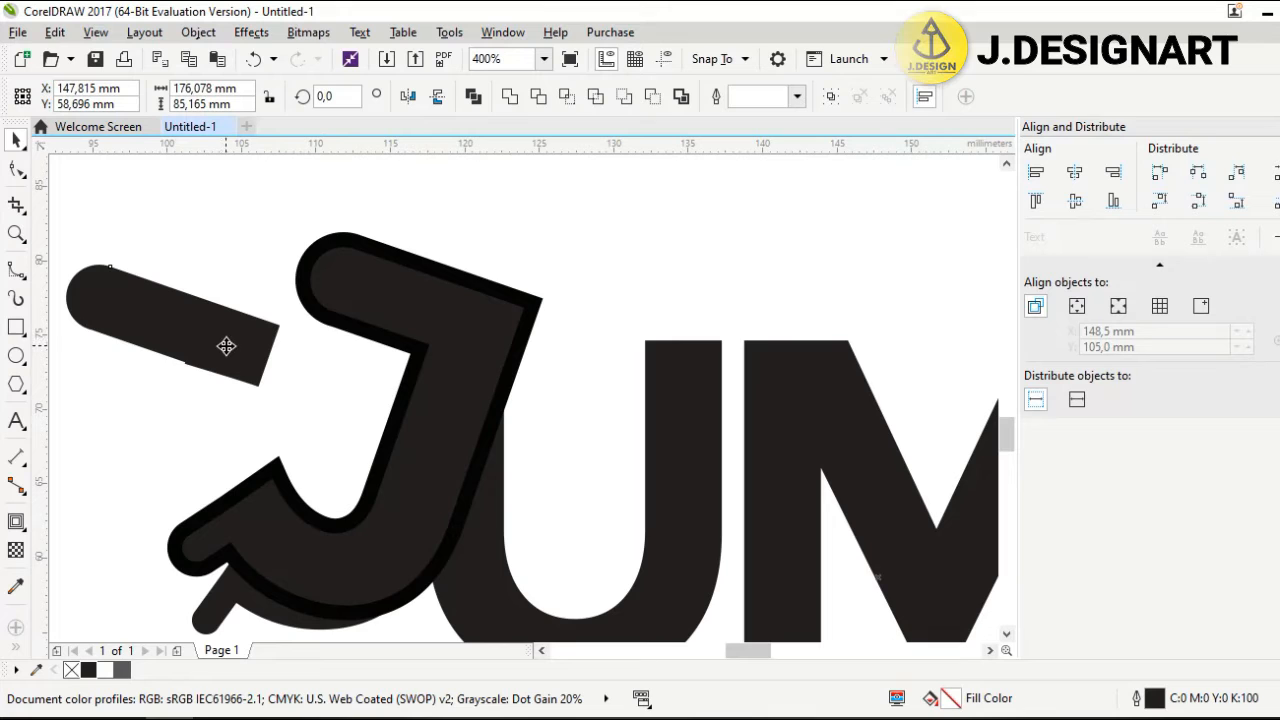
Reselect the bar as a whole object and move it onto the J's top stroke
{"action": "left_click", "coordinate": [370, 258]}
{"action": "left_click", "coordinate": [370, 258]}
{"action": "left_click", "coordinate": [203, 310]}
{"action": "key", "text": "F10"}
{"action": "left_click", "coordinate": [12, 141]}
{"action": "left_click", "coordinate": [214, 337]}
{"action": "mouse_move", "coordinate": [193, 340]}
{"action": "left_mouse_down"}
{"action": "mouse_move", "coordinate": [423, 354]}
{"action": "mouse_move", "coordinate": [402, 360]}
{"action": "left_mouse_up"}
Rotate the bar to about 14.3° and nudge it into position along the stroke
{"action": "left_click", "coordinate": [334, 349]}
{"action": "mouse_move", "coordinate": [489, 270]}
{"action": "left_mouse_down"}
{"action": "mouse_move", "coordinate": [454, 254]}
{"action": "mouse_move", "coordinate": [466, 270]}
{"action": "left_mouse_up"}
{"action": "left_click_drag", "start_coordinate": [351, 354], "coordinate": [377, 348]}
{"action": "left_click", "coordinate": [323, 348]}
{"action": "mouse_move", "coordinate": [517, 268]}
{"action": "left_mouse_down"}
{"action": "mouse_move", "coordinate": [503, 266]}
{"action": "mouse_move", "coordinate": [508, 277]}
{"action": "left_mouse_up"}
{"action": "key", "text": "Down"}
{"action": "key", "text": "Down"}
{"action": "key", "text": "Down"}
{"action": "key", "text": "Up"}
{"action": "key", "text": "Up"}
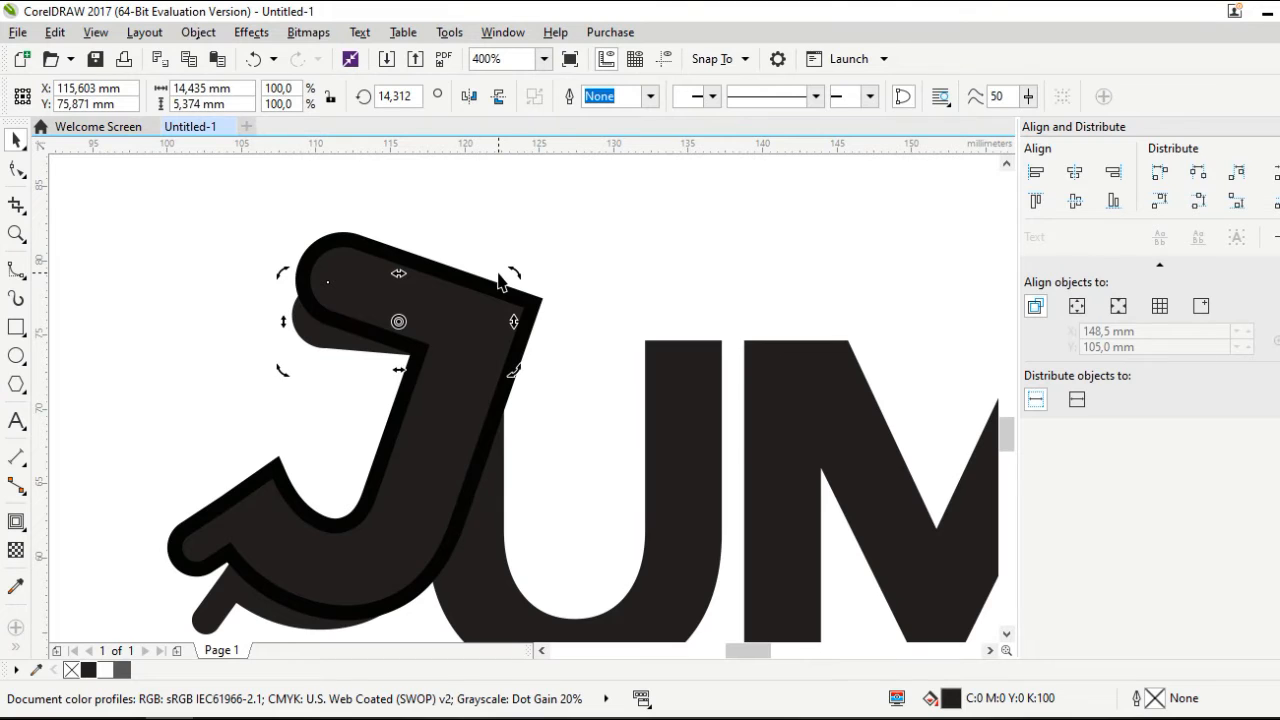
{"action": "scroll", "coordinate": [503, 283], "scroll_direction": "down", "scroll_amount": 2}
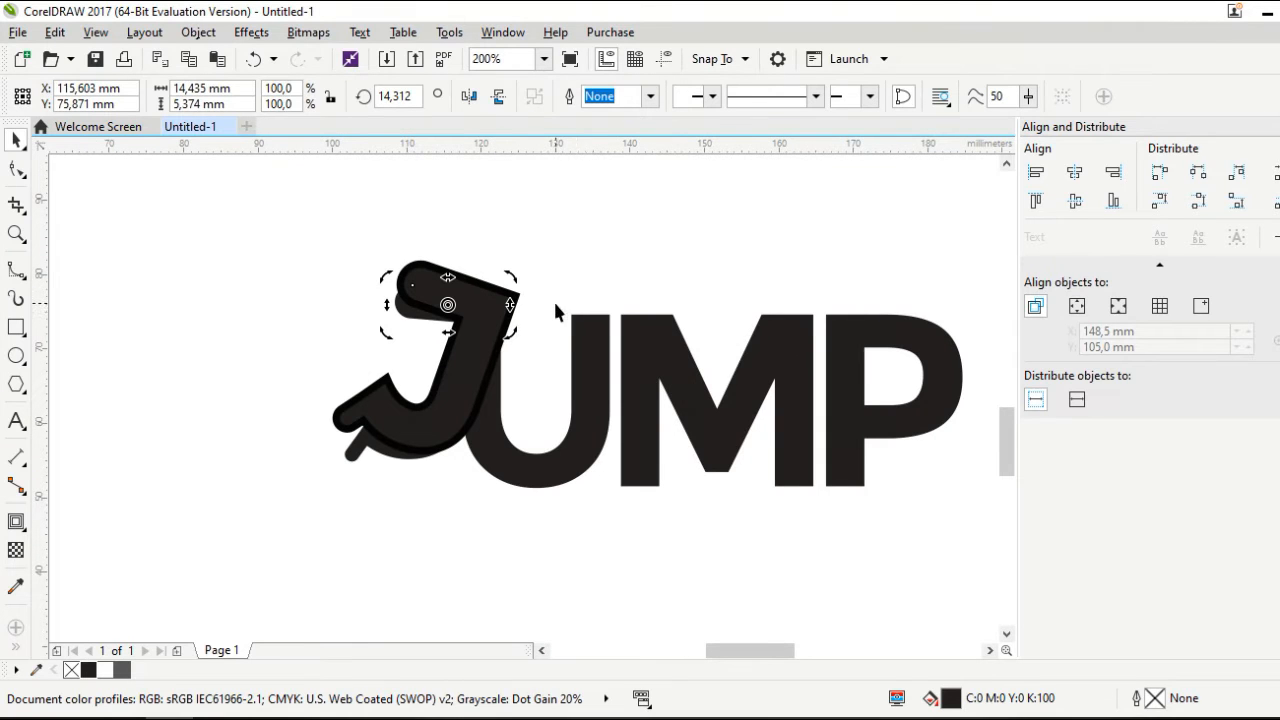
Trim the J's shape out of its lower shadow piece
{"action": "left_click", "coordinate": [553, 299]}
{"action": "scroll", "coordinate": [436, 331], "scroll_direction": "up", "scroll_amount": 2}
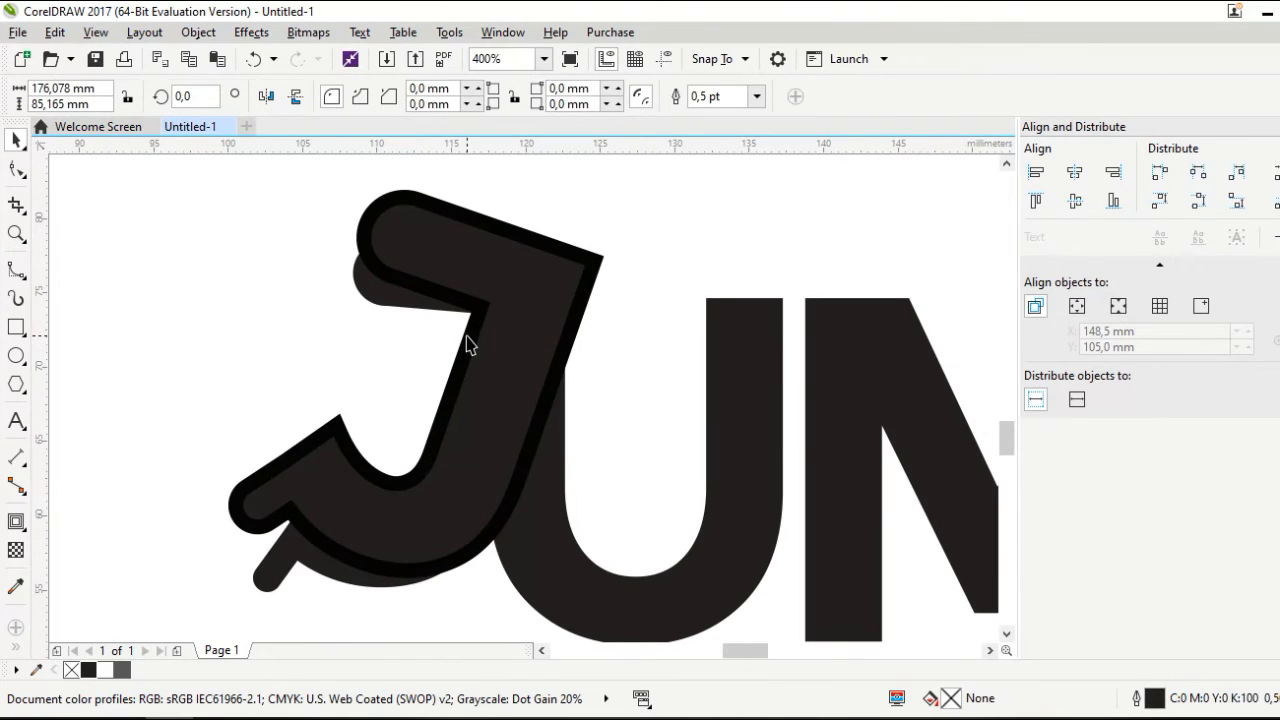
{"action": "left_click", "coordinate": [474, 401]}
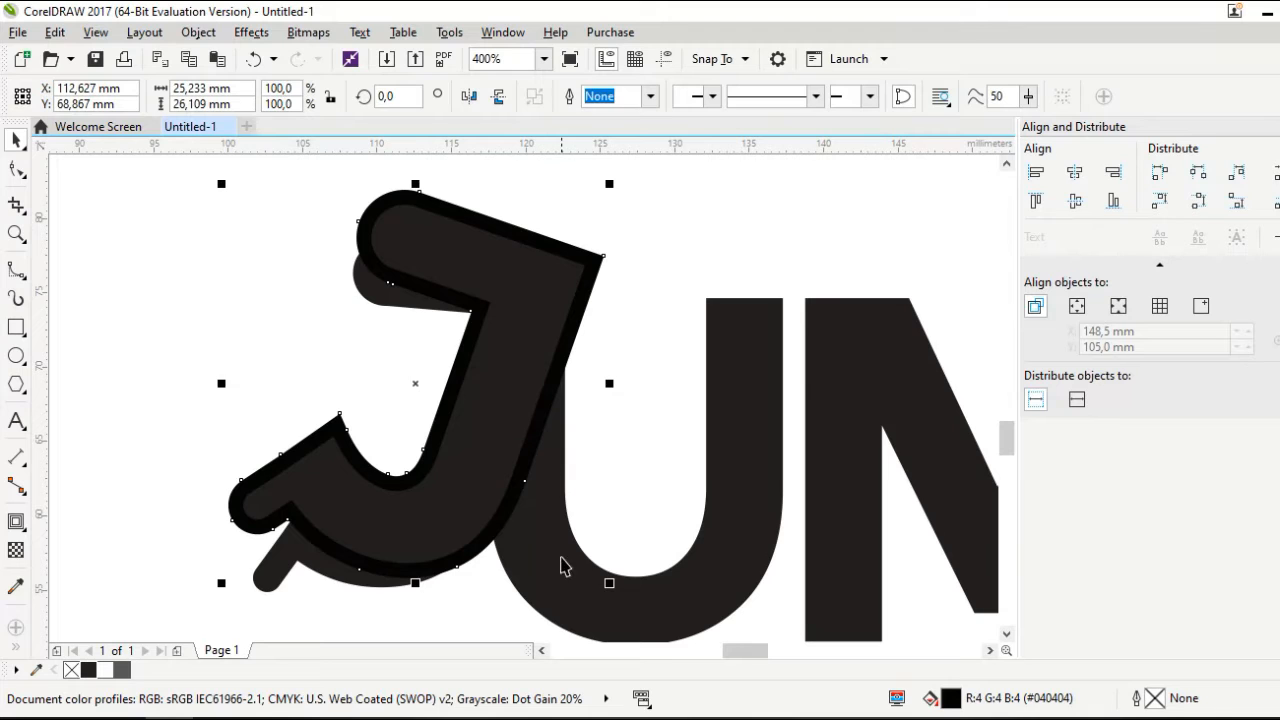
{"action": "left_click", "coordinate": [562, 557], "text": "shift"}
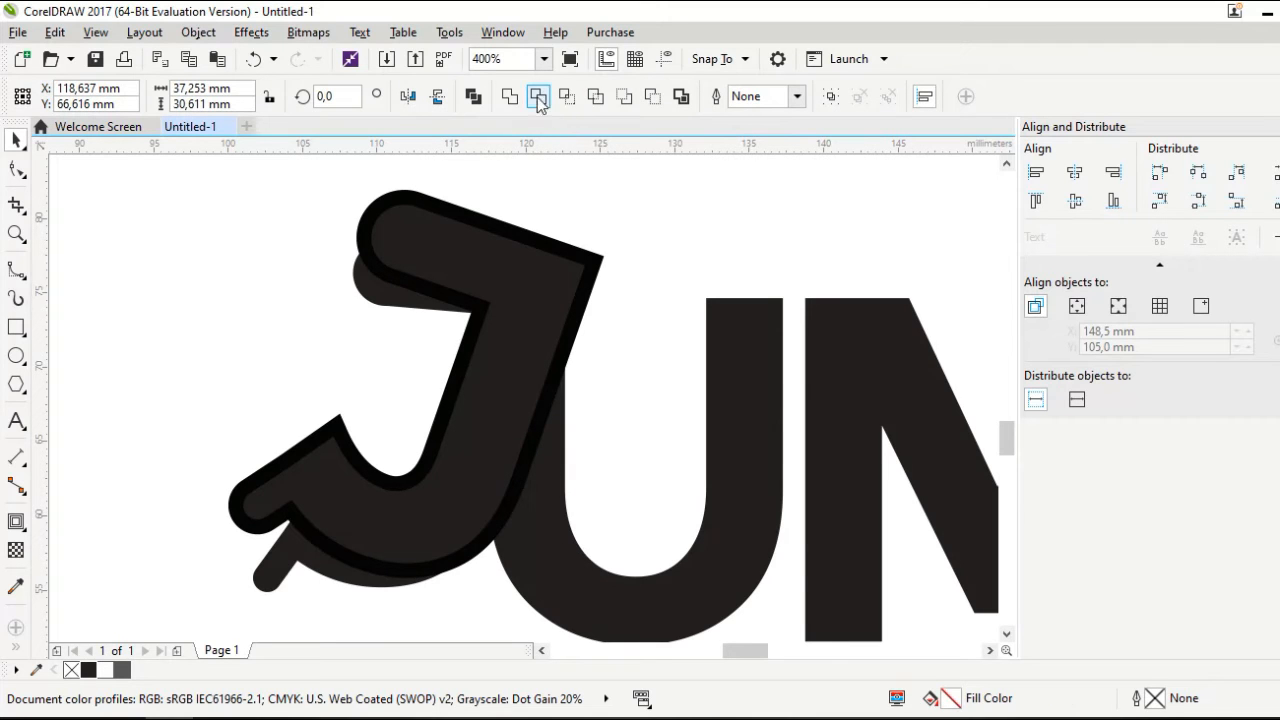
{"action": "left_click", "coordinate": [531, 400]}
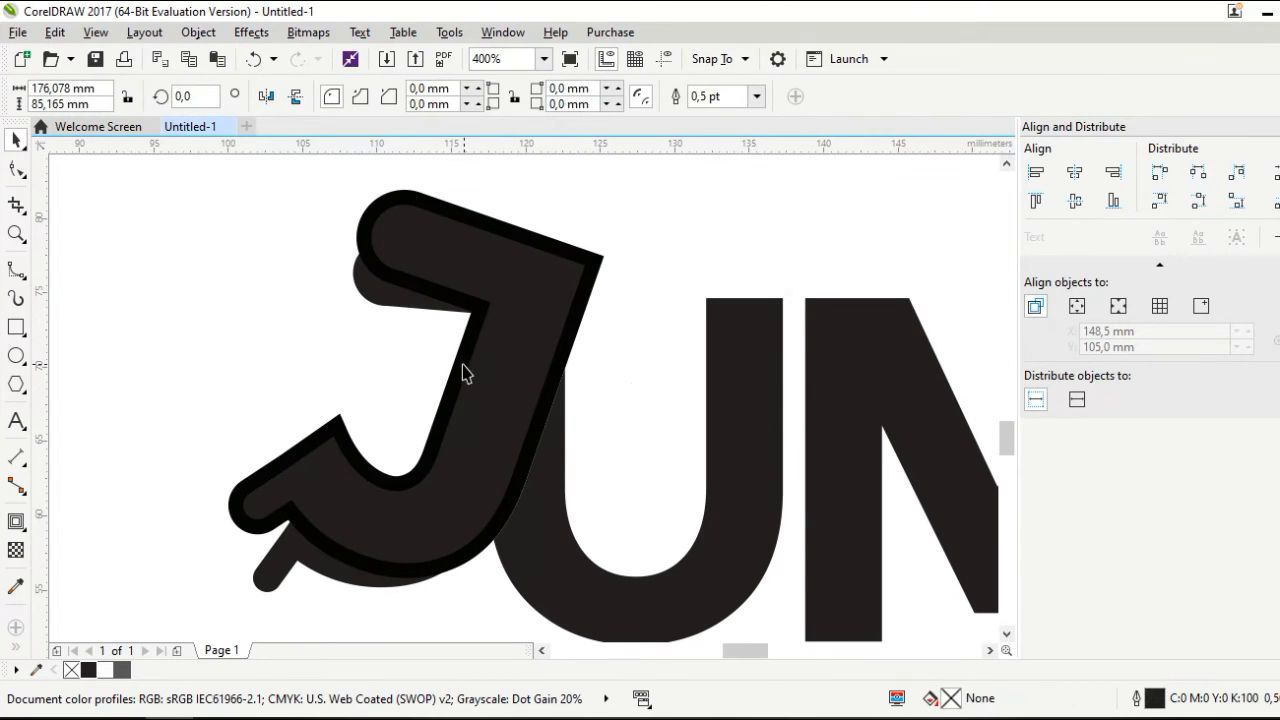
{"action": "left_click", "coordinate": [291, 562], "text": "shift"}
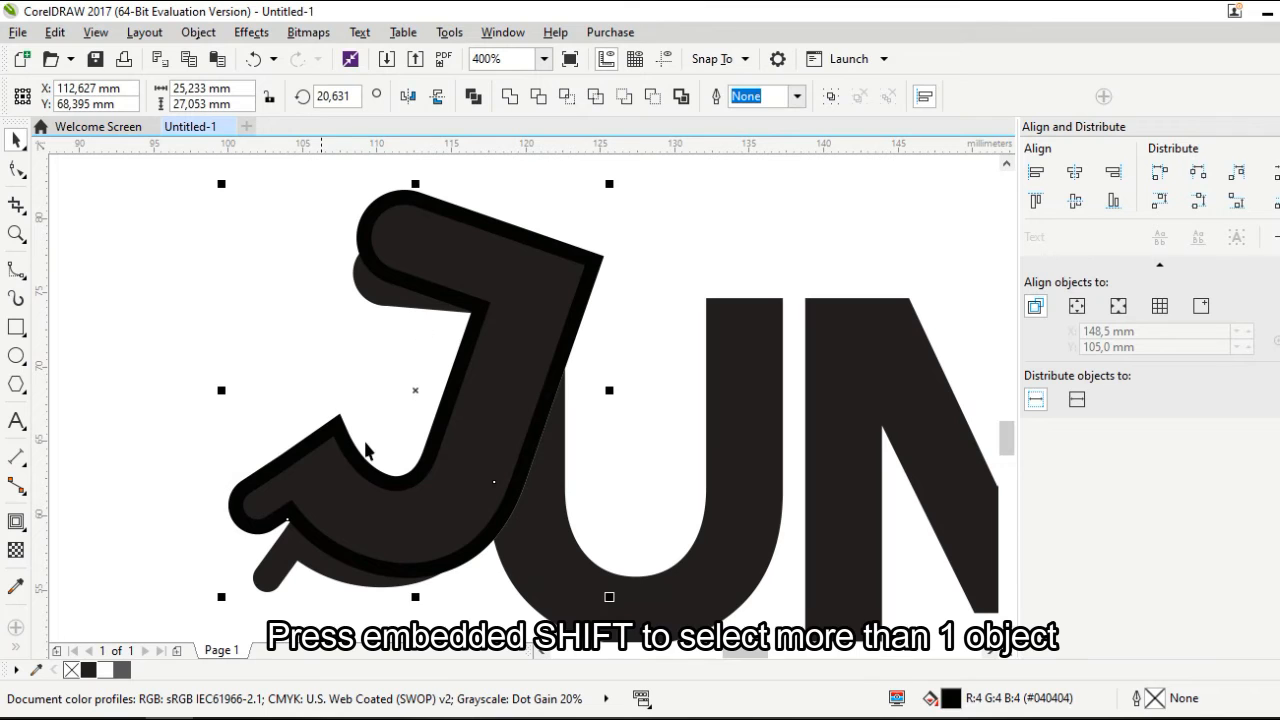
{"action": "left_click", "coordinate": [538, 96]}
{"action": "left_click", "coordinate": [647, 251]}
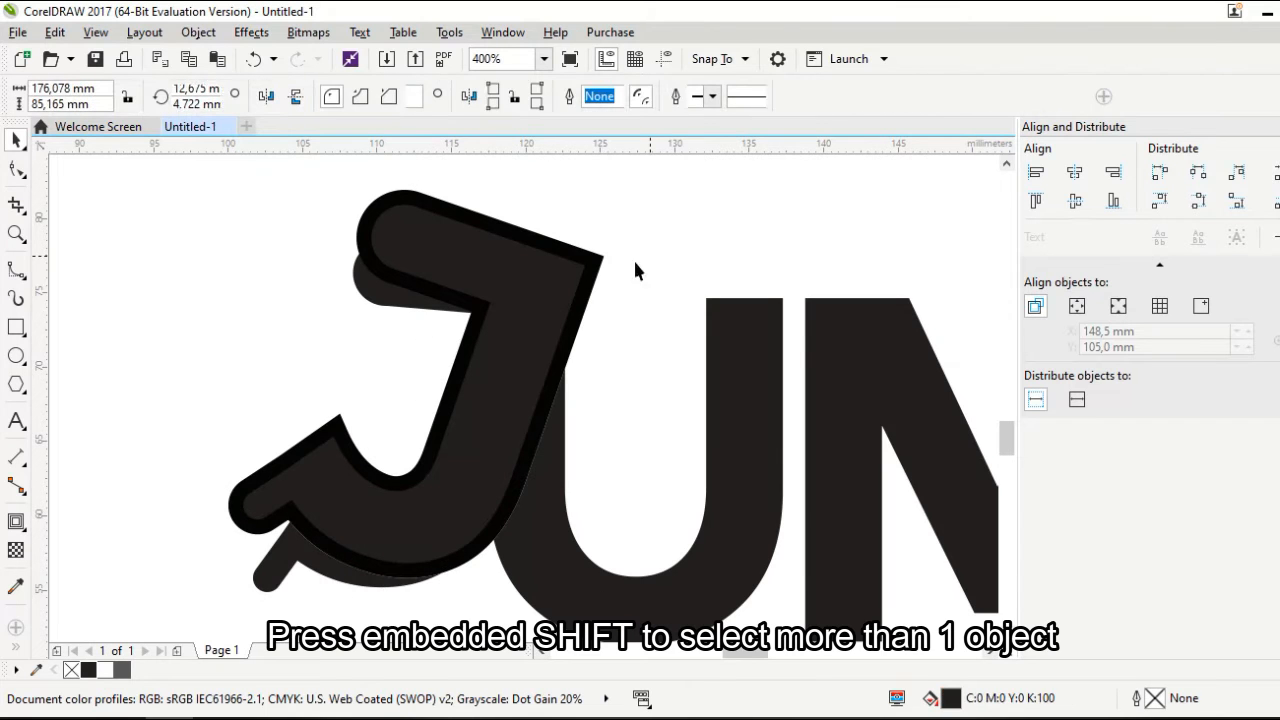
Intersect the J with the other shadow piece, then delete the outlined J
{"action": "left_click", "coordinate": [435, 303]}
{"action": "left_click", "coordinate": [384, 290], "text": "shift"}
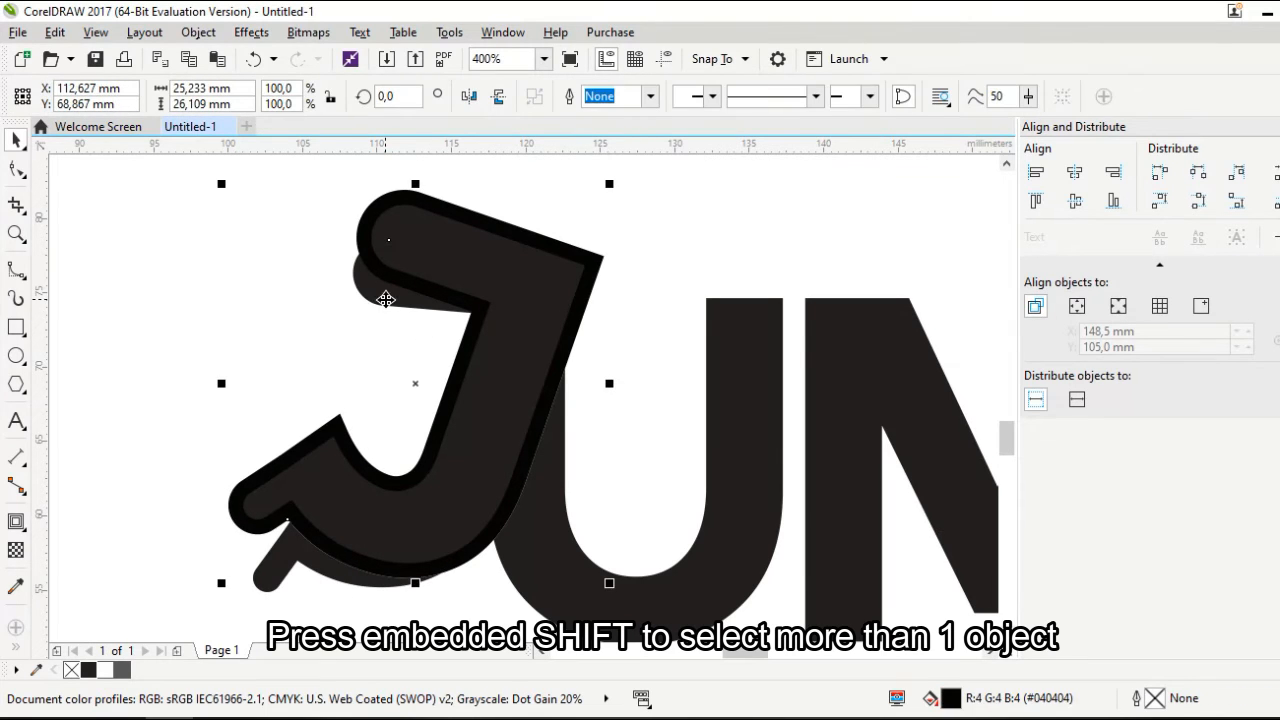
{"action": "left_click", "coordinate": [541, 98]}
{"action": "left_click", "coordinate": [579, 328]}
{"action": "key", "text": "Delete"}
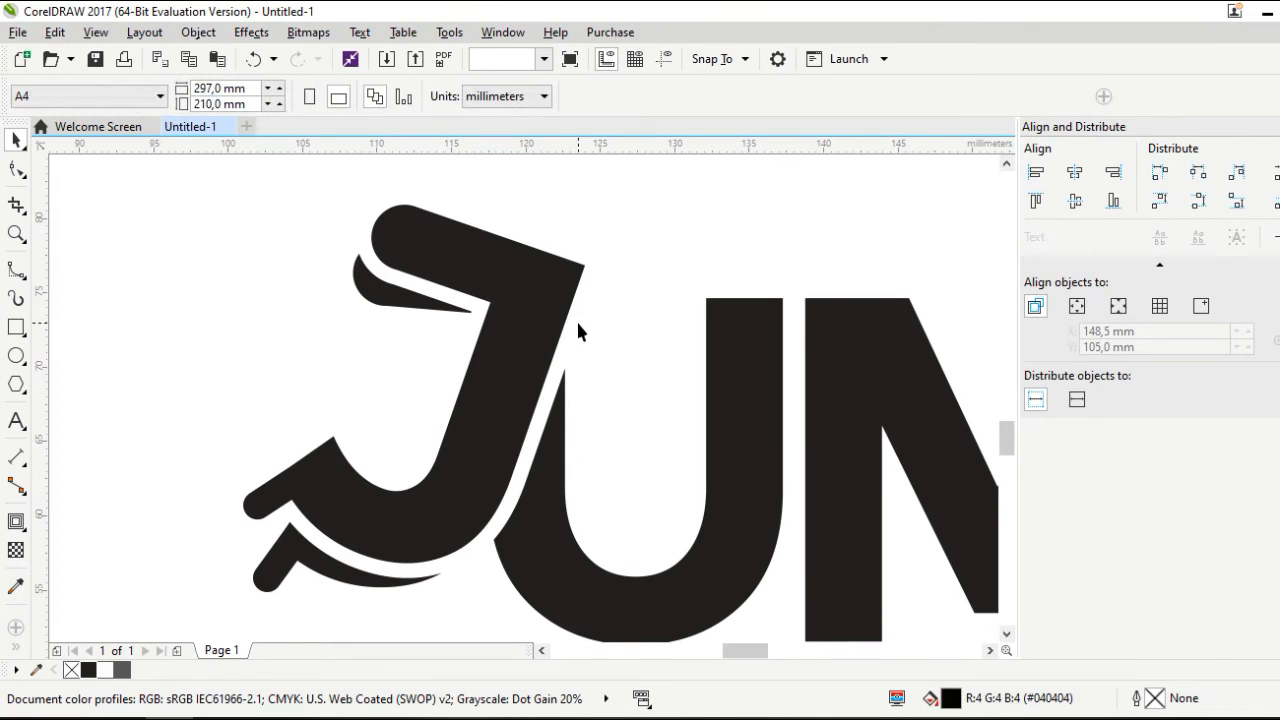
Fill the whole JUMP wordmark white and the card background black
{"action": "scroll", "coordinate": [428, 393], "scroll_direction": "down", "scroll_amount": 1}
{"action": "scroll", "coordinate": [428, 393], "scroll_direction": "down", "scroll_amount": 1}
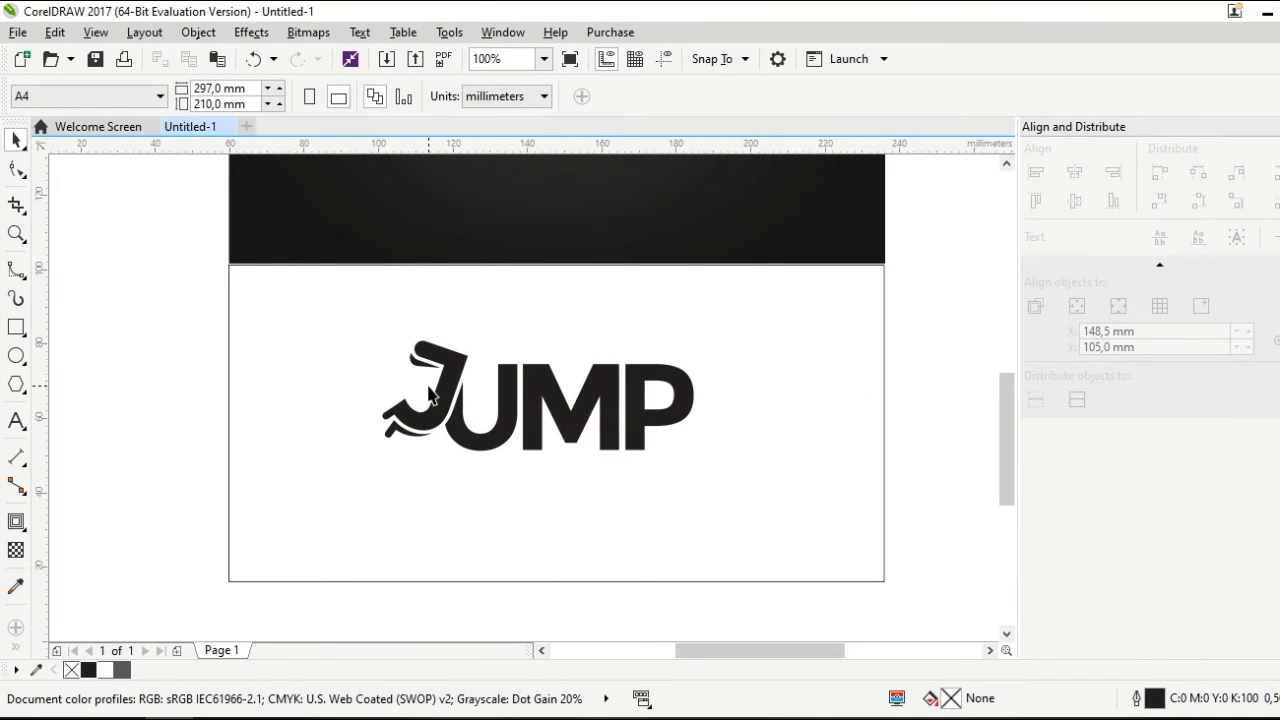
{"action": "left_click", "coordinate": [332, 357]}
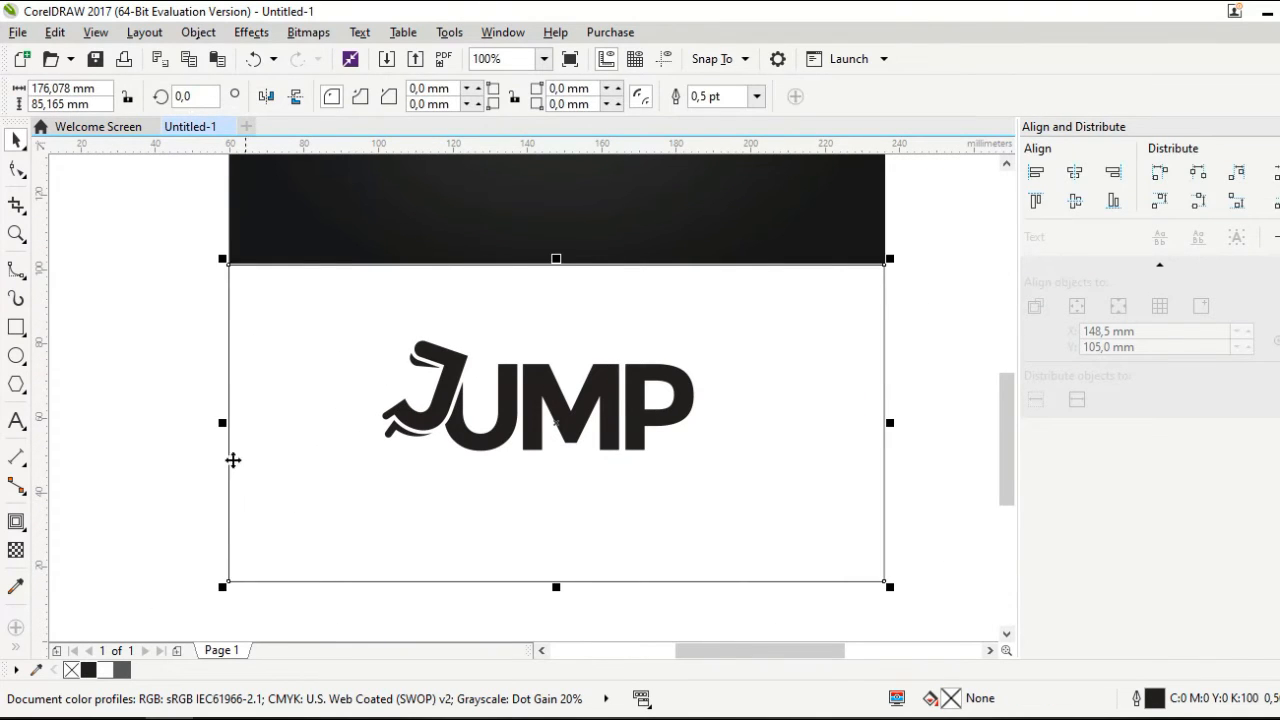
{"action": "left_click_drag", "start_coordinate": [177, 318], "coordinate": [816, 521]}
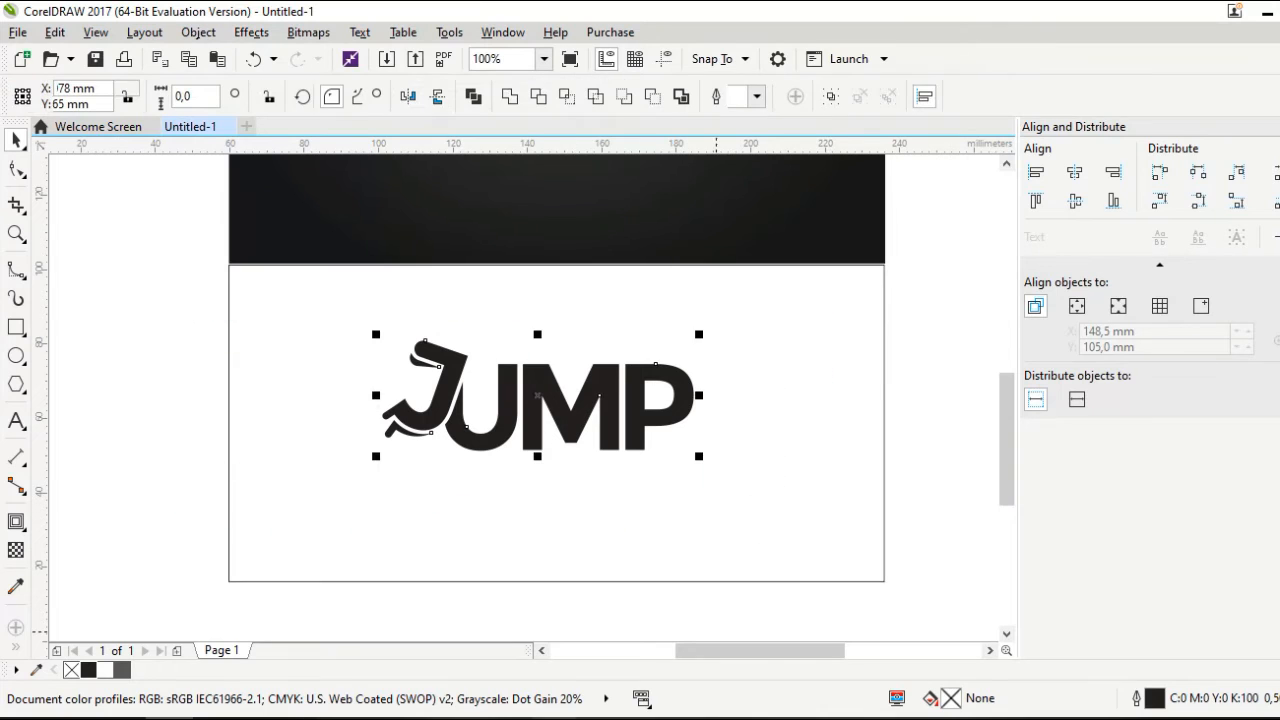
{"action": "left_click", "coordinate": [105, 670]}
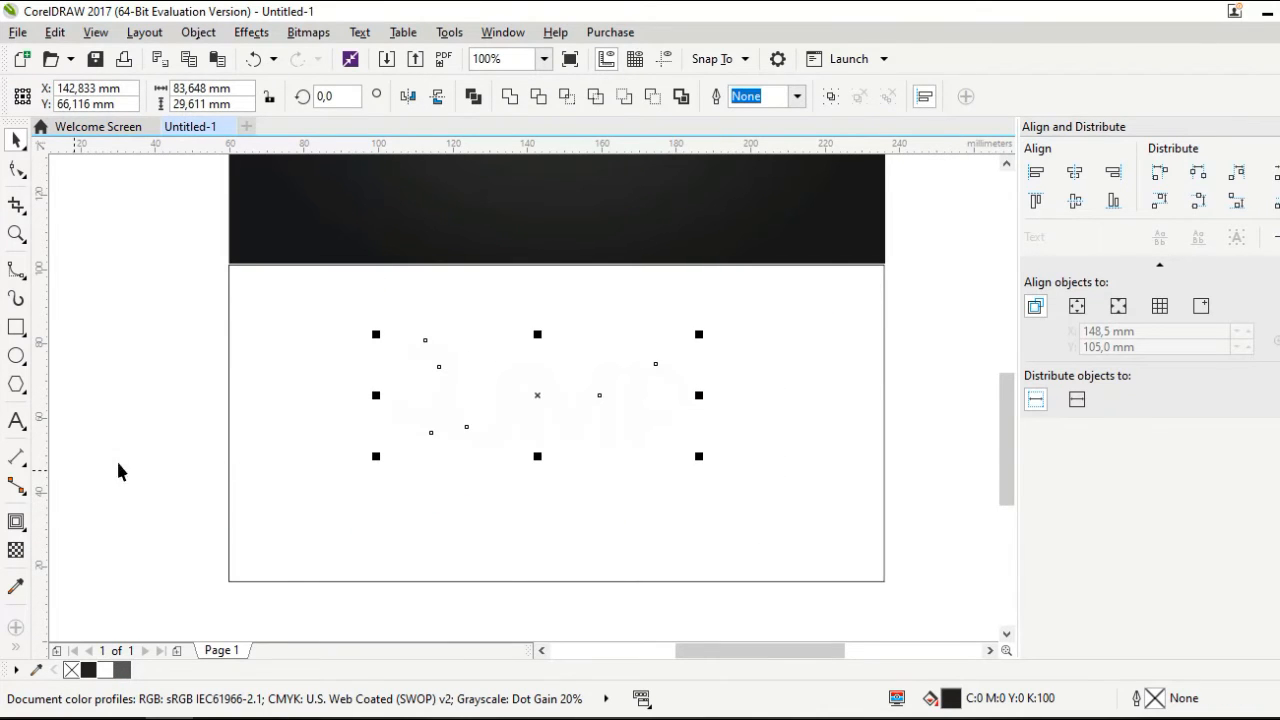
{"action": "left_click", "coordinate": [330, 503]}
{"action": "left_click", "coordinate": [88, 670]}
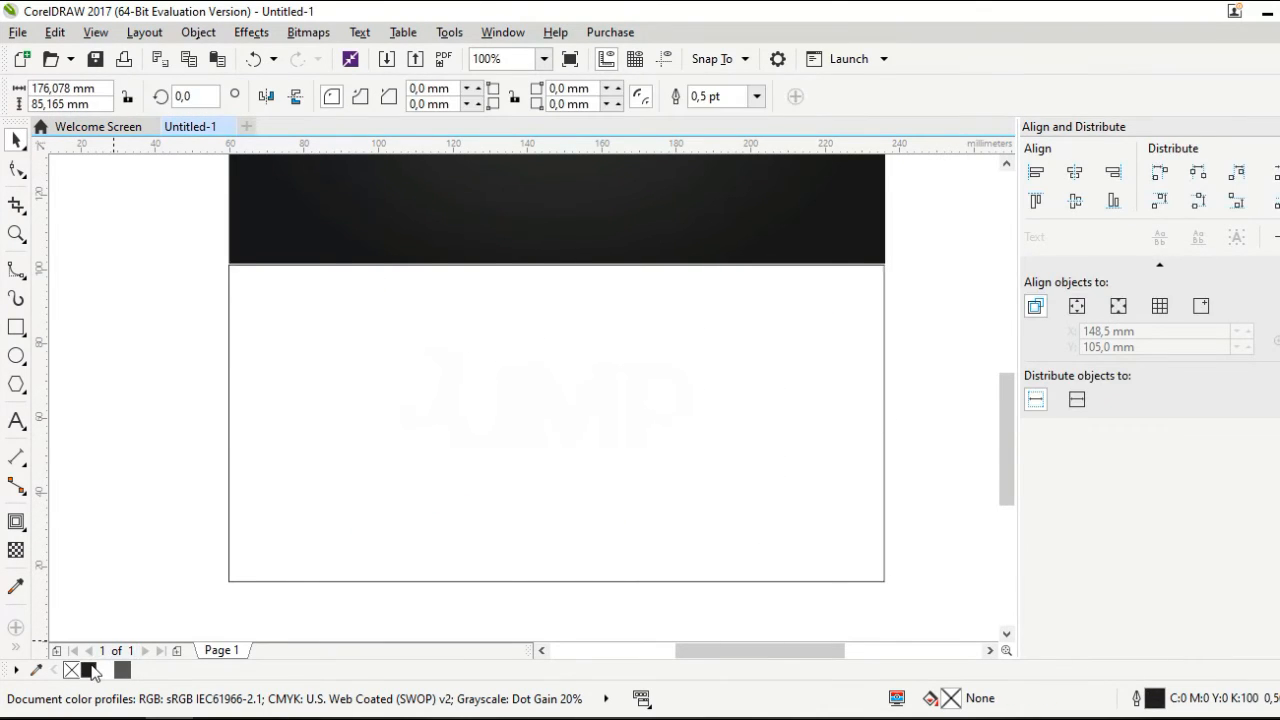
{"action": "left_click", "coordinate": [160, 462]}
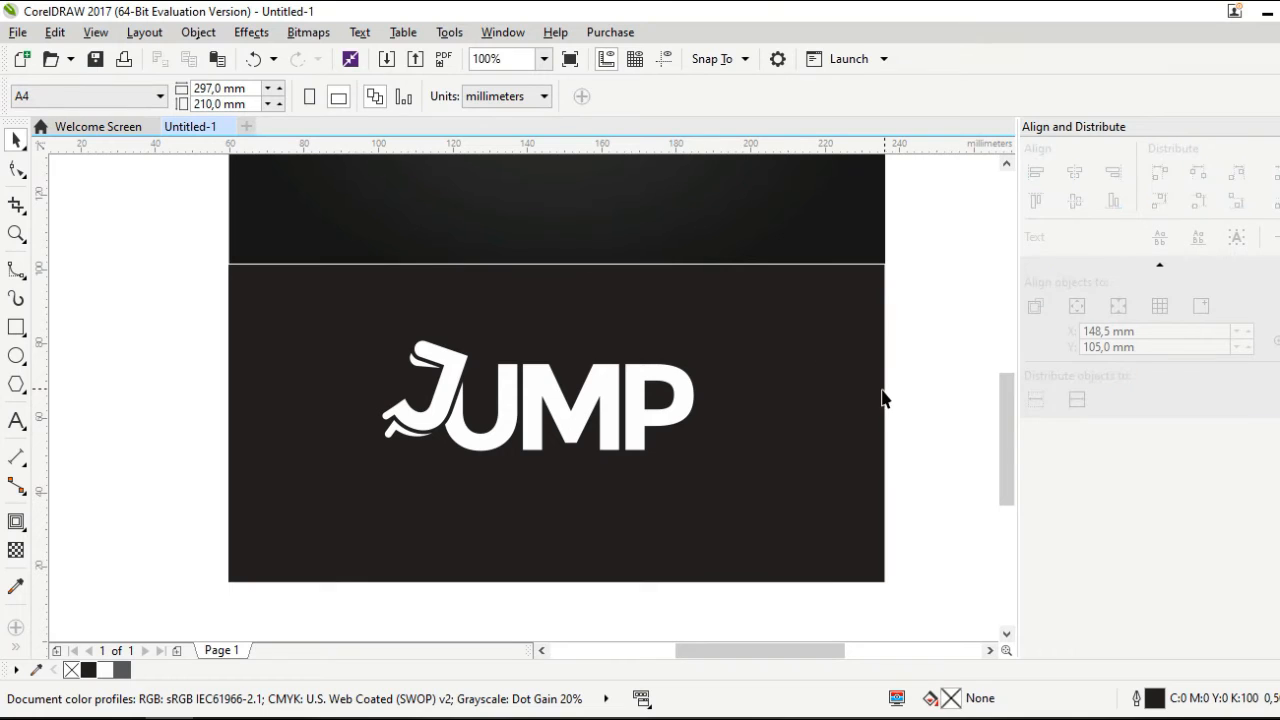
{"action": "scroll", "coordinate": [590, 480], "scroll_direction": "up", "scroll_amount": 2}
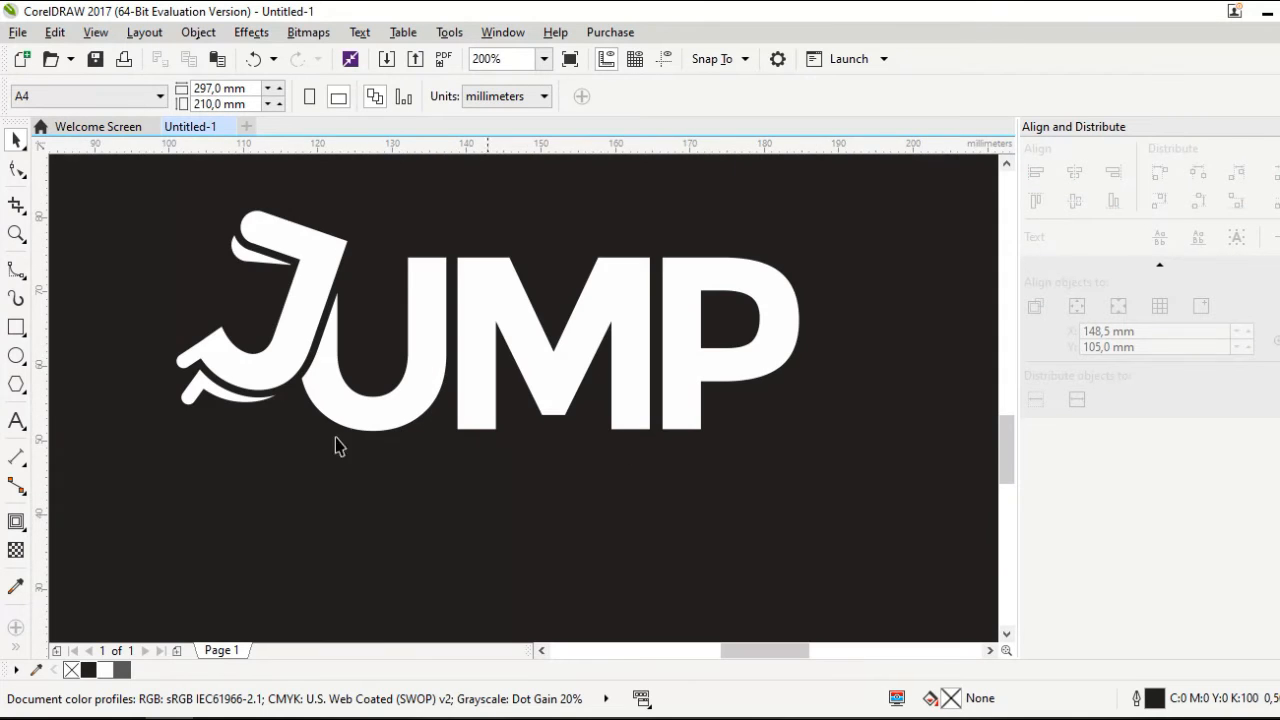
{"action": "scroll", "coordinate": [178, 395], "scroll_direction": "up", "scroll_amount": 2}
Fill the lower hook and the top bar beside the J with grey
{"action": "left_click", "coordinate": [209, 395]}
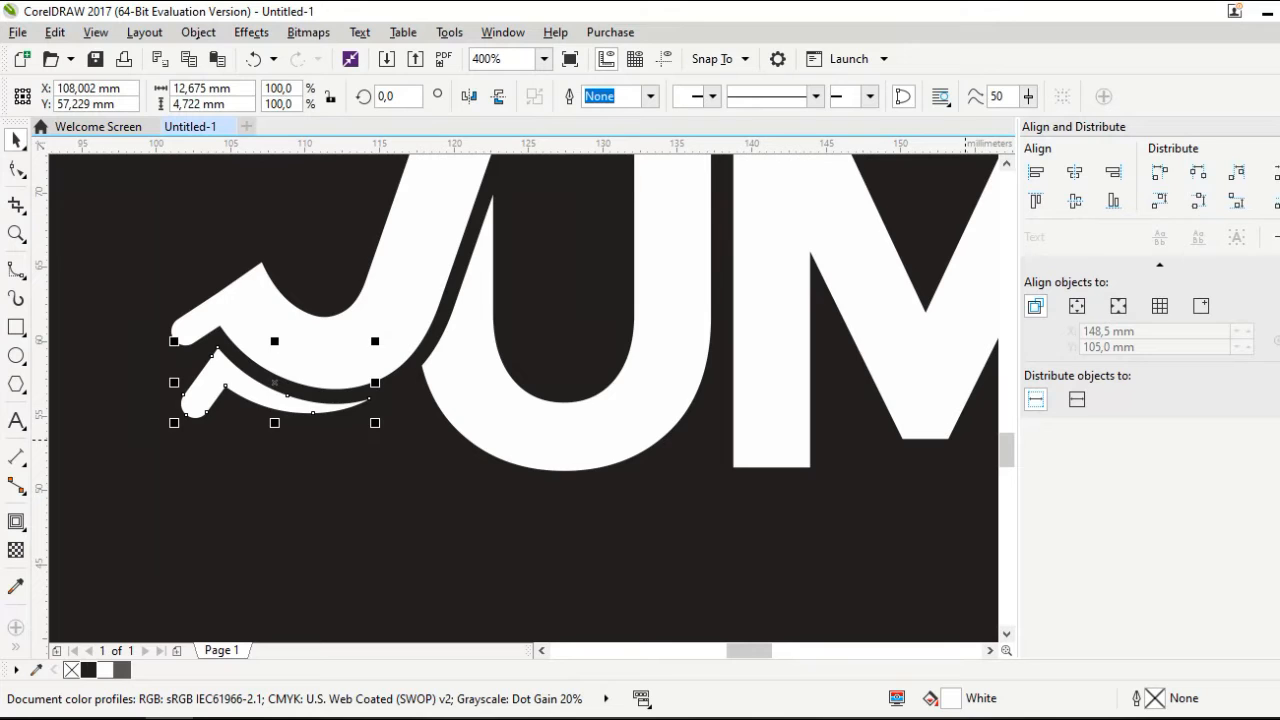
{"action": "left_click", "coordinate": [1277, 290]}
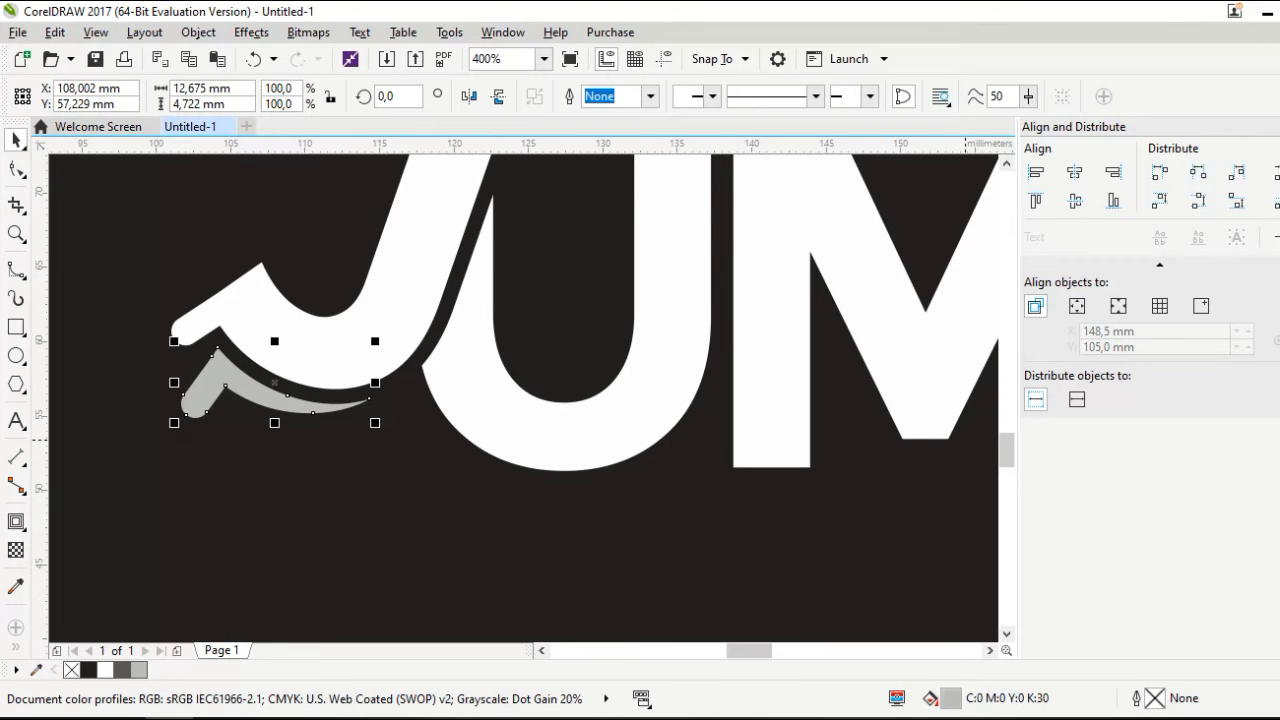
{"action": "scroll", "coordinate": [505, 405], "scroll_direction": "down", "scroll_amount": 1}
{"action": "left_click", "coordinate": [445, 308]}
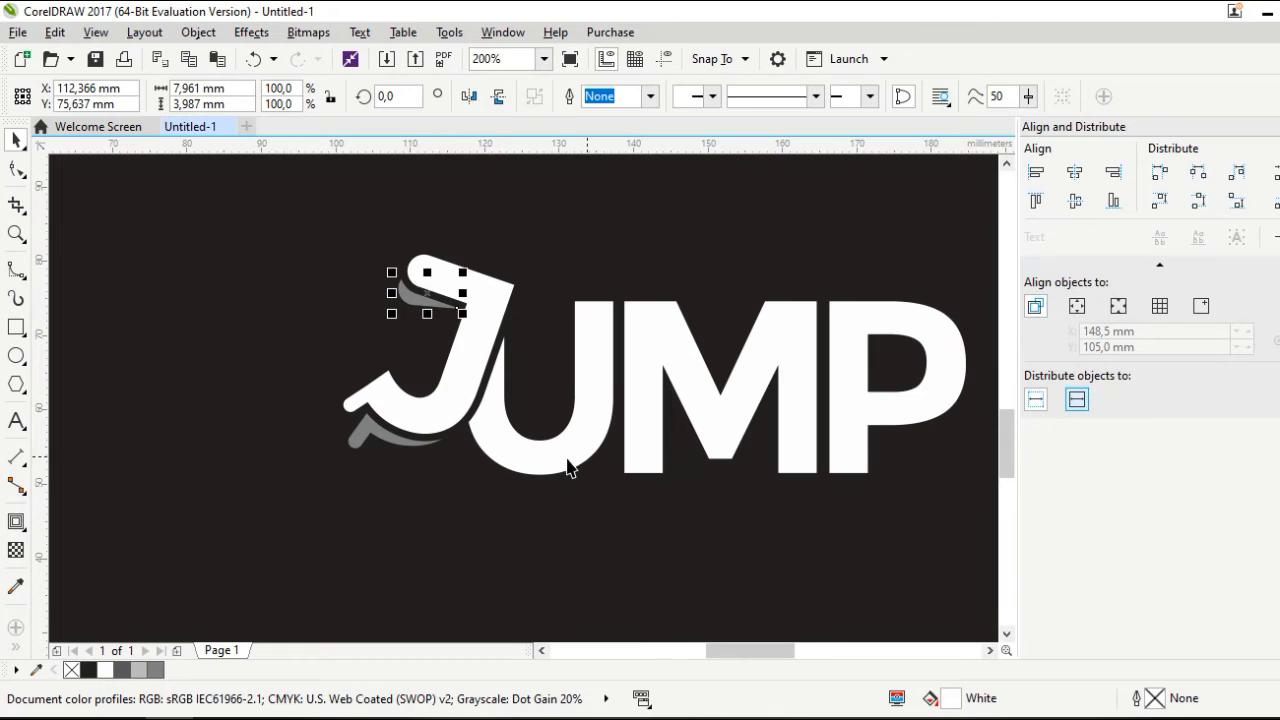
{"action": "scroll", "coordinate": [486, 449], "scroll_direction": "down", "scroll_amount": 1}
{"action": "key", "text": "Escape"}
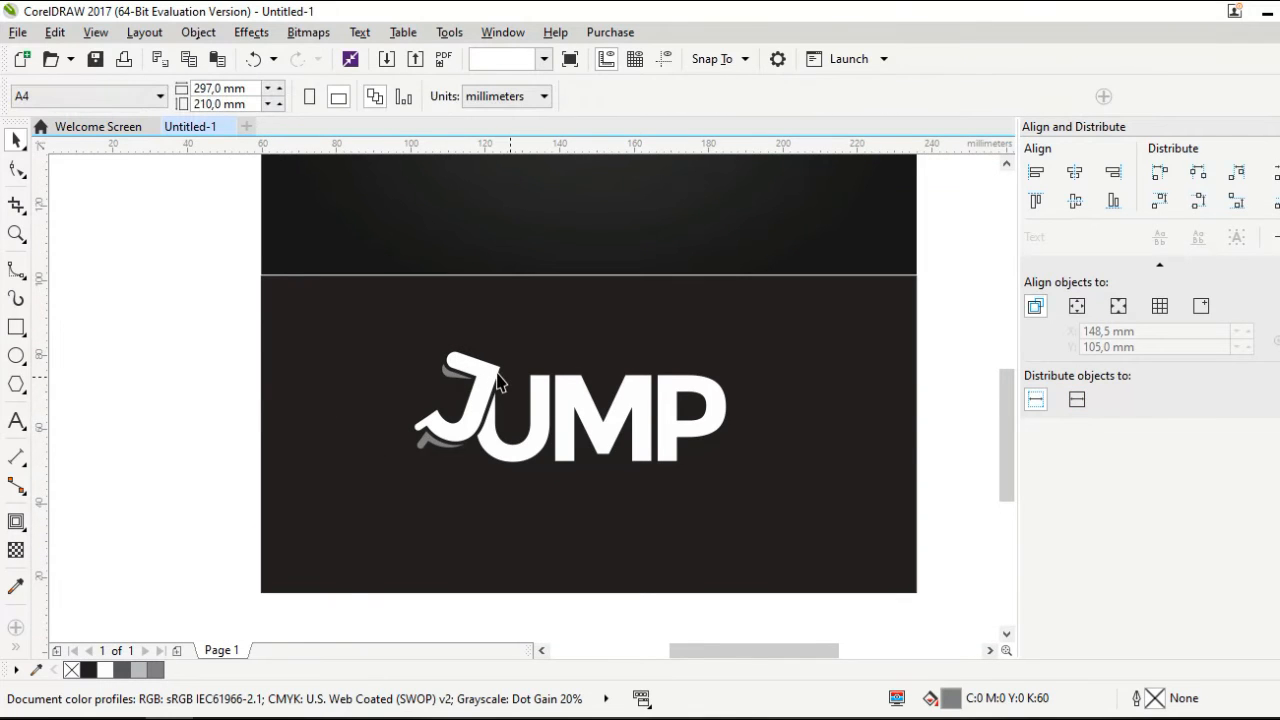
{"action": "scroll", "coordinate": [498, 381], "scroll_direction": "up", "scroll_amount": 1}
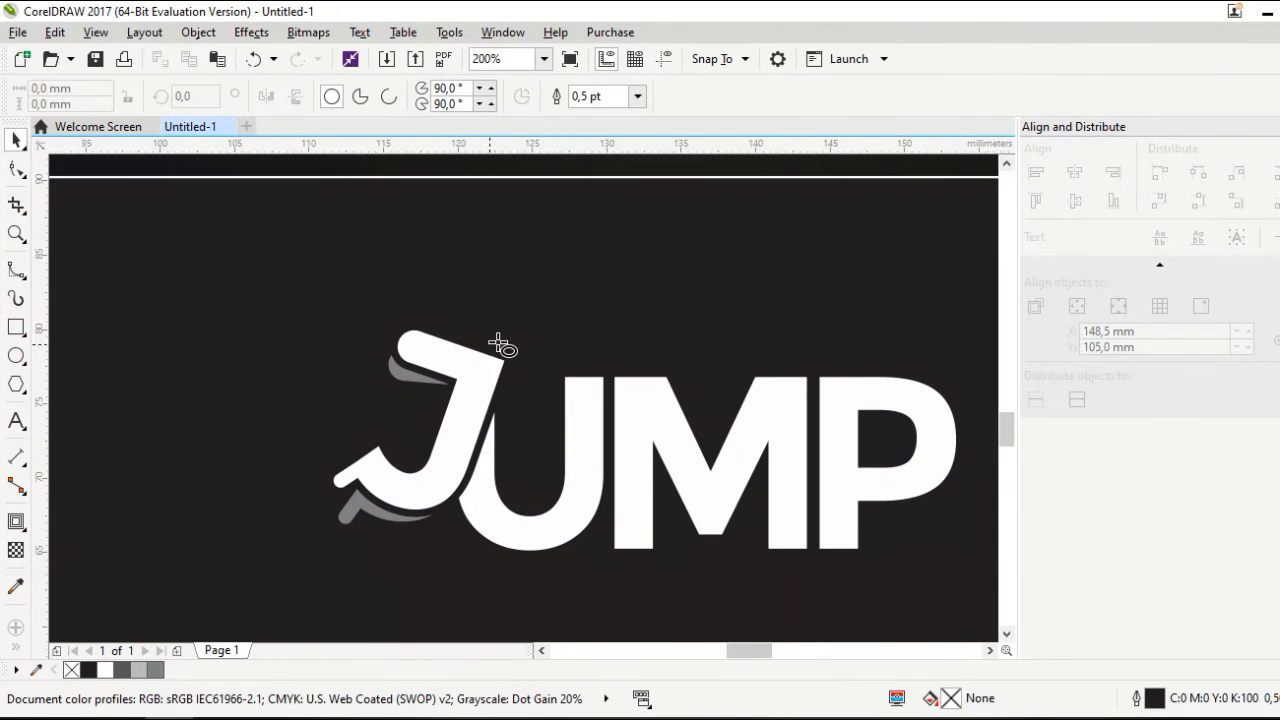
Draw a white, outline-free circle and place it above the J as a head
{"action": "scroll", "coordinate": [505, 306], "scroll_direction": "up", "scroll_amount": 1}
{"action": "left_click_drag", "start_coordinate": [504, 306], "coordinate": [586, 389]}
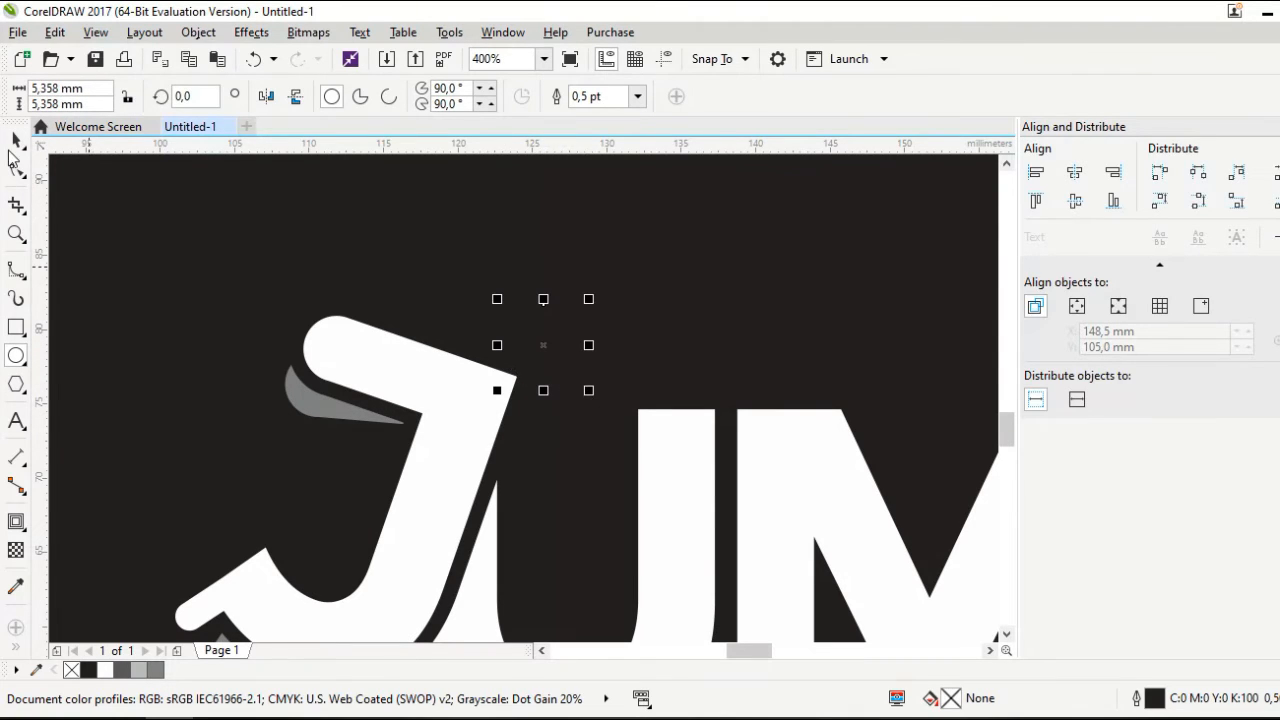
{"action": "left_click", "coordinate": [105, 669]}
{"action": "left_click", "coordinate": [637, 96]}
{"action": "left_click", "coordinate": [618, 118]}
{"action": "left_click_drag", "start_coordinate": [545, 350], "coordinate": [545, 318]}
Select the whole JUMP wordmark and zoom in to inspect it
{"action": "scroll", "coordinate": [414, 286], "scroll_direction": "down", "scroll_amount": 2}
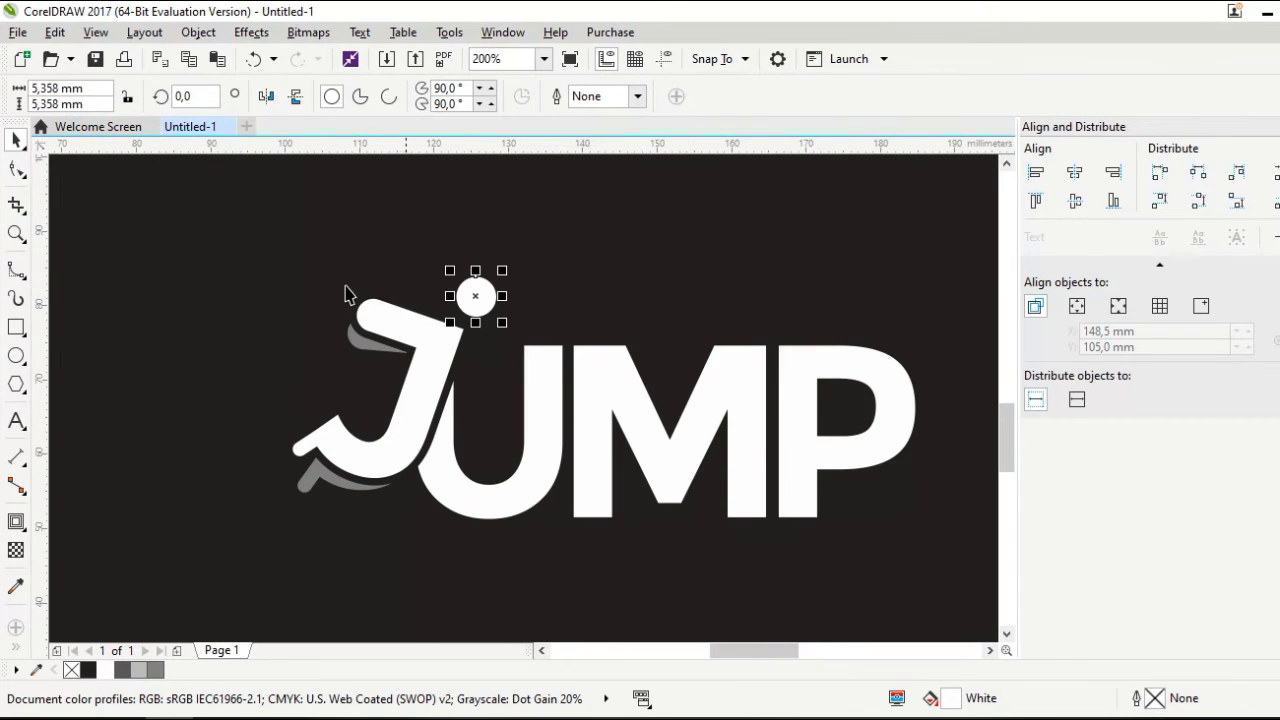
{"action": "scroll", "coordinate": [257, 377], "scroll_direction": "down", "scroll_amount": 2}
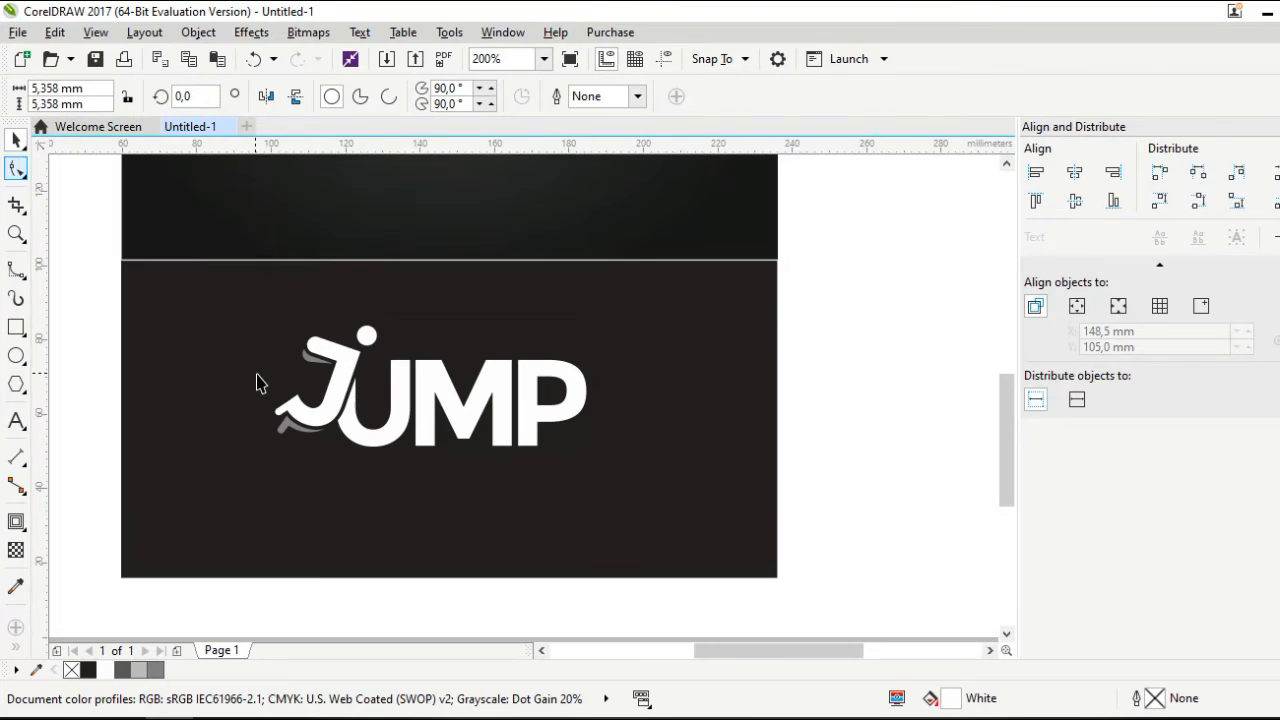
{"action": "left_click", "coordinate": [825, 469]}
{"action": "left_click_drag", "start_coordinate": [846, 491], "coordinate": [226, 314]}
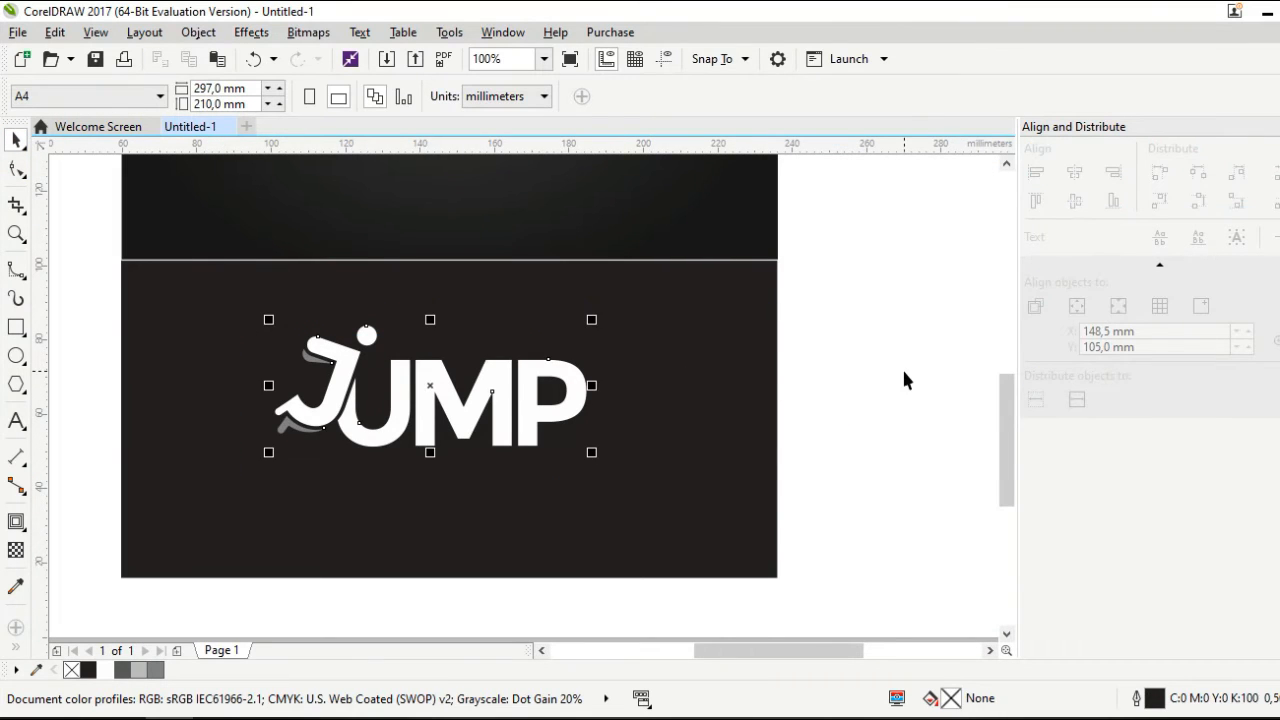
{"action": "scroll", "coordinate": [203, 449], "scroll_direction": "up", "scroll_amount": 2}
{"action": "key", "text": "Escape"}
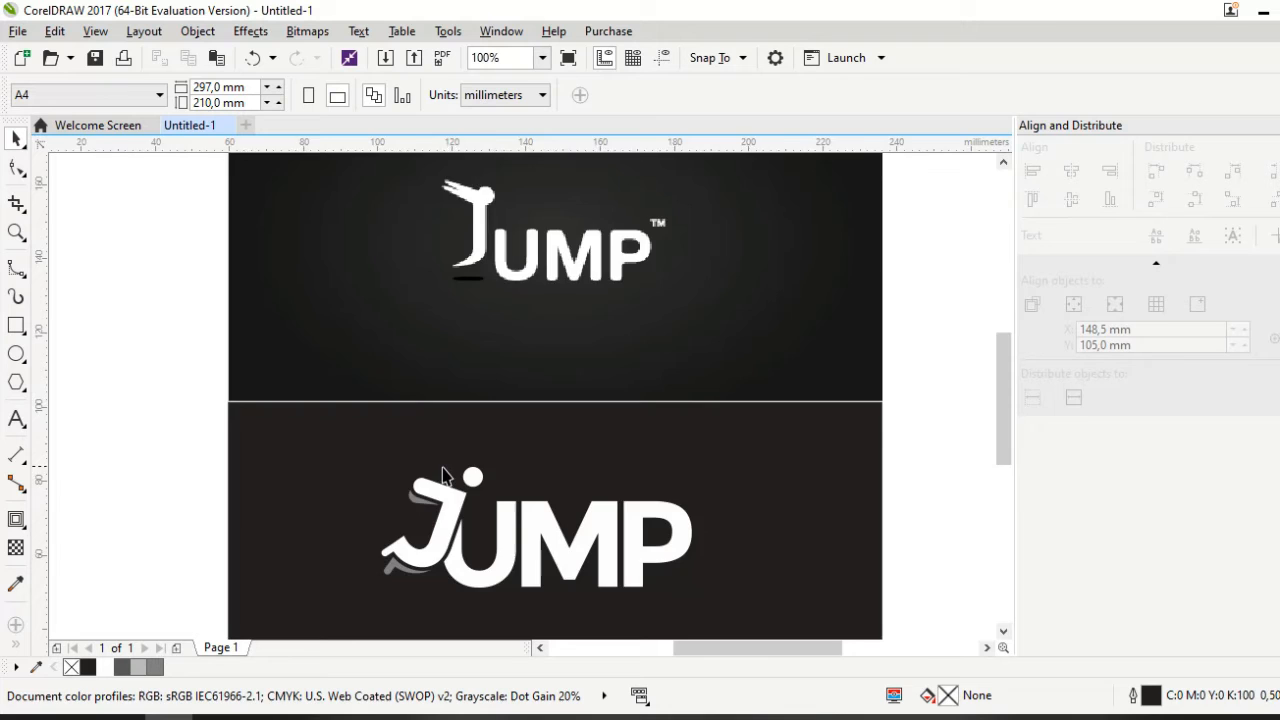
Align the JUMP wordmark's centres vertically and horizontally on the lower dark card
{"action": "scroll", "coordinate": [443, 474], "scroll_direction": "down", "scroll_amount": 2}
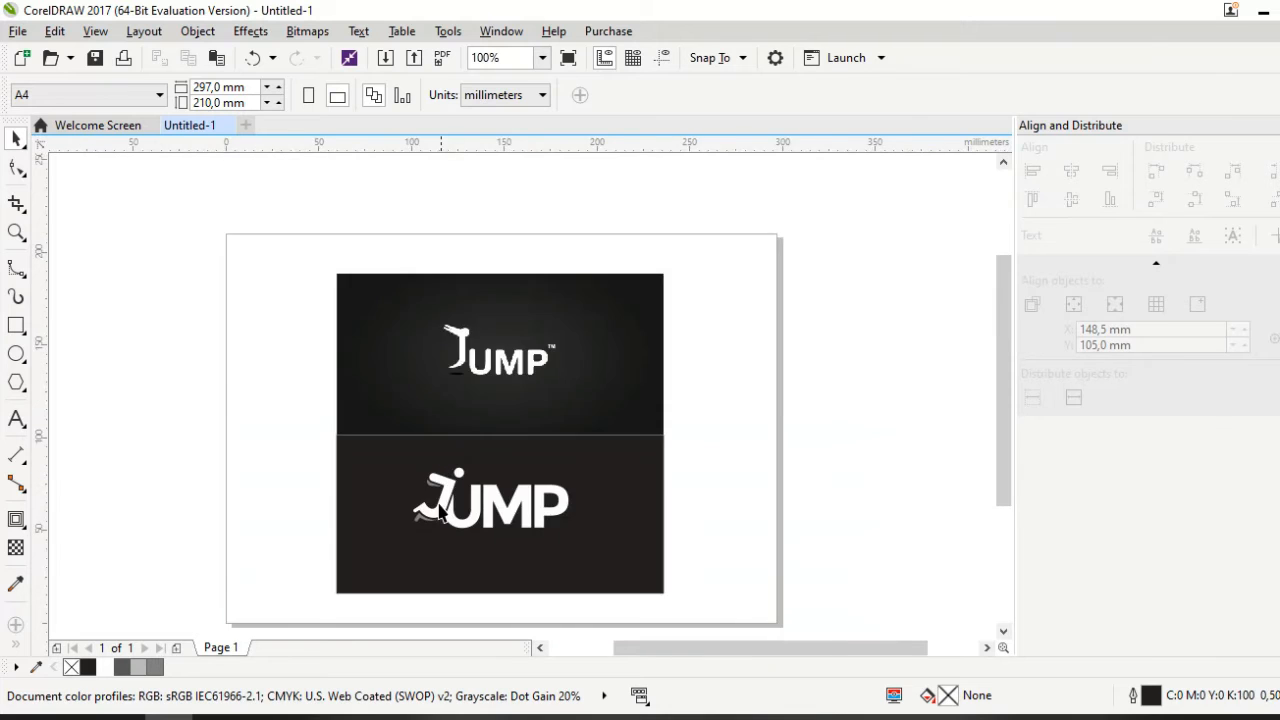
{"action": "scroll", "coordinate": [424, 547], "scroll_direction": "up", "scroll_amount": 2}
{"action": "left_click_drag", "start_coordinate": [125, 377], "coordinate": [808, 563]}
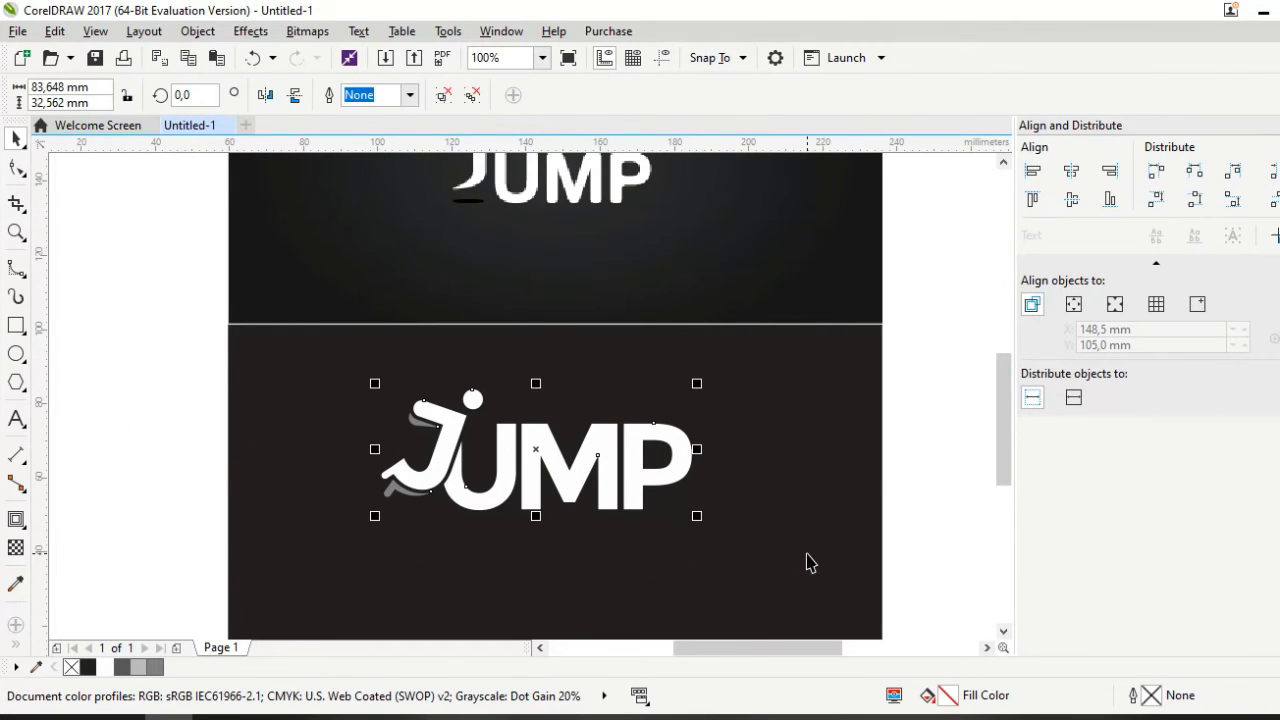
{"action": "left_click", "coordinate": [806, 558], "text": "shift"}
{"action": "left_click", "coordinate": [1073, 202]}
{"action": "left_click", "coordinate": [1073, 173]}
Move the JUMP card left of the page, leaving a plain dark card on it
{"action": "scroll", "coordinate": [709, 369], "scroll_direction": "down", "scroll_amount": 2}
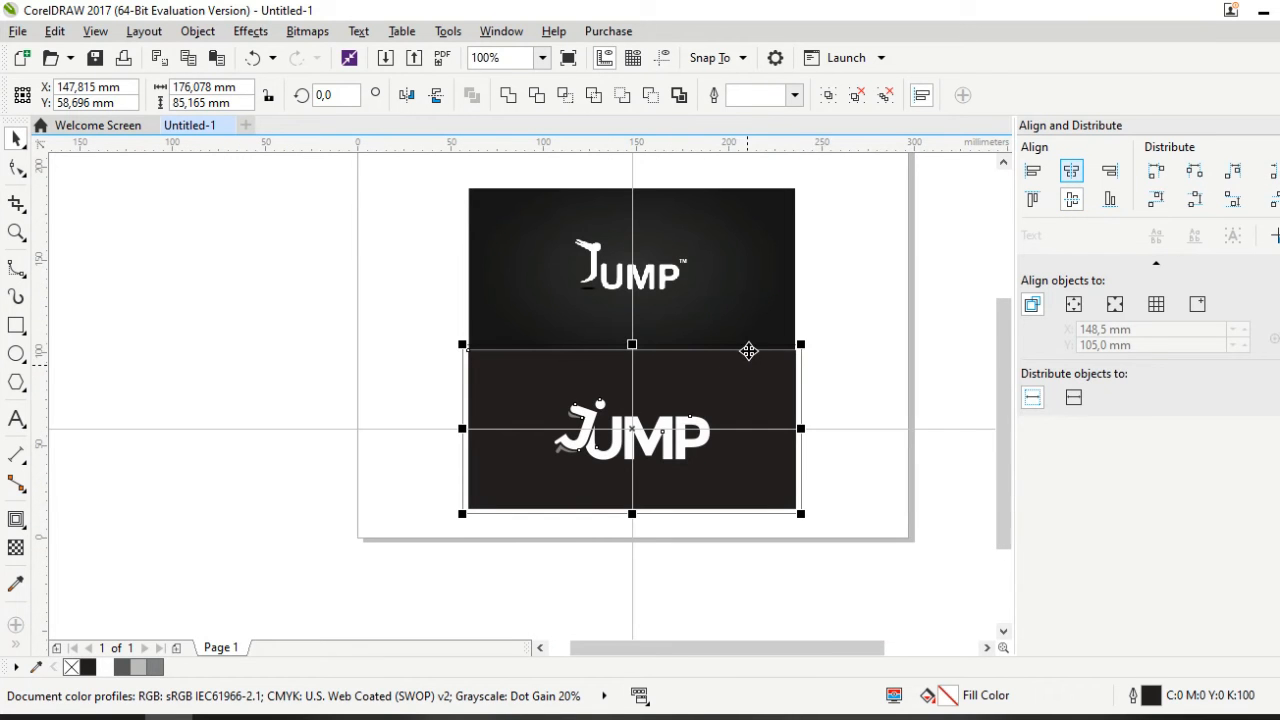
{"action": "left_click", "coordinate": [843, 312]}
{"action": "scroll", "coordinate": [722, 272], "scroll_direction": "up", "scroll_amount": 2}
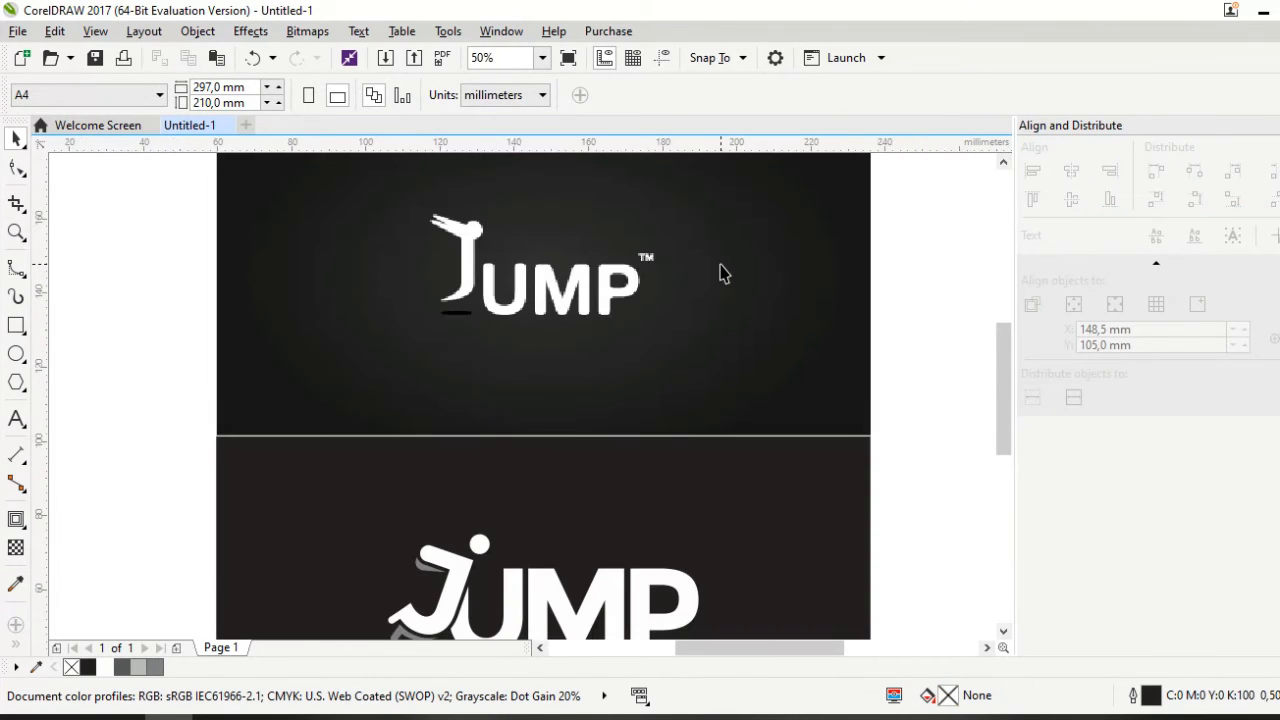
{"action": "left_click_drag", "start_coordinate": [1004, 358], "coordinate": [998, 370]}
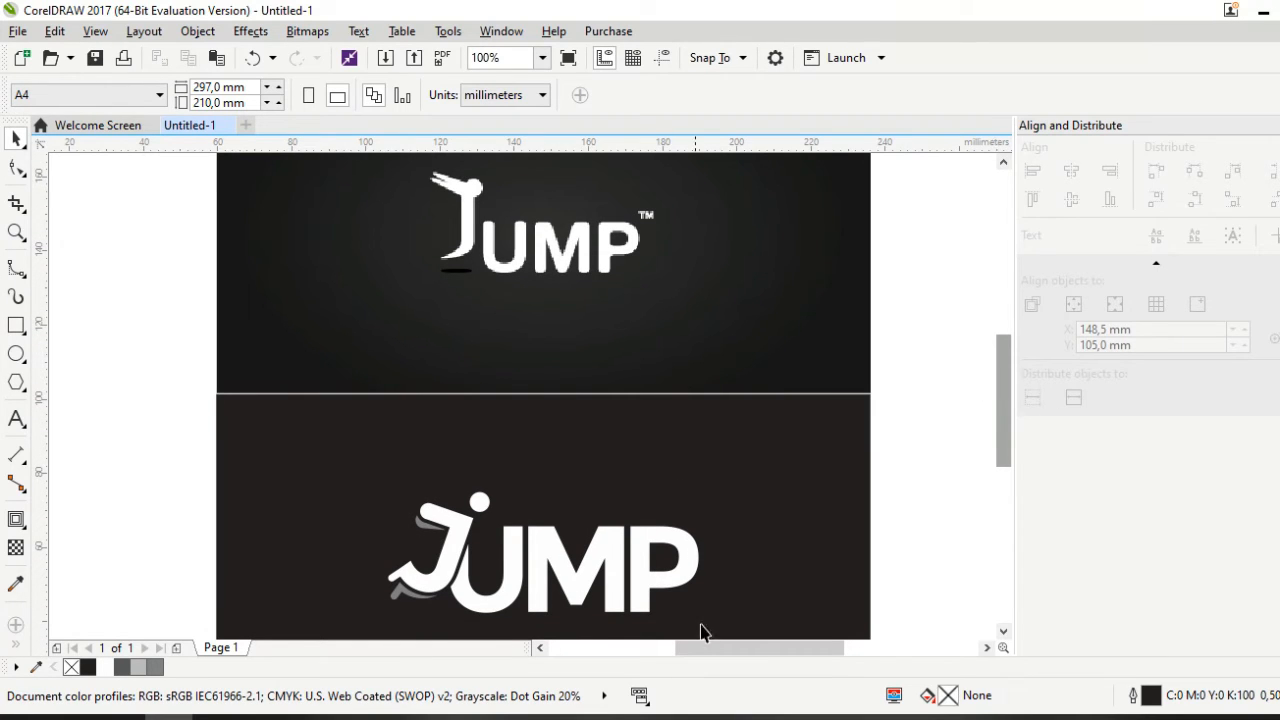
{"action": "mouse_move", "coordinate": [745, 716]}
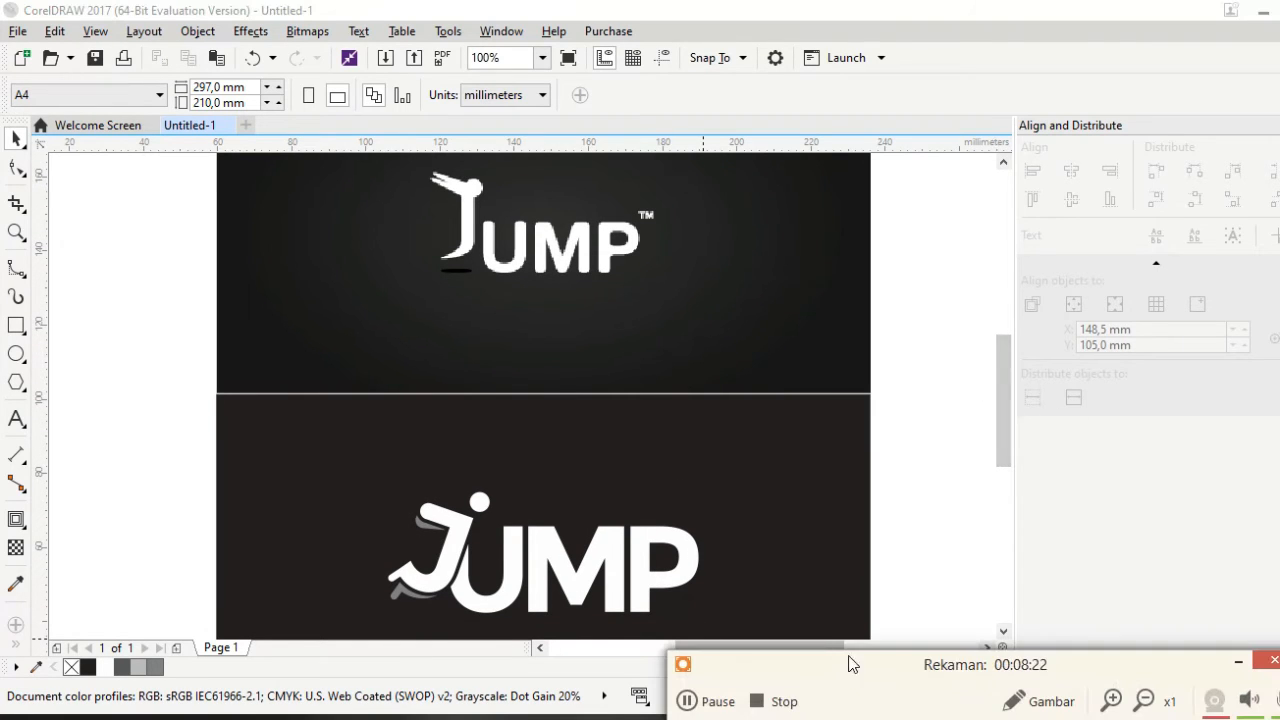
{"action": "left_click", "coordinate": [717, 701]}
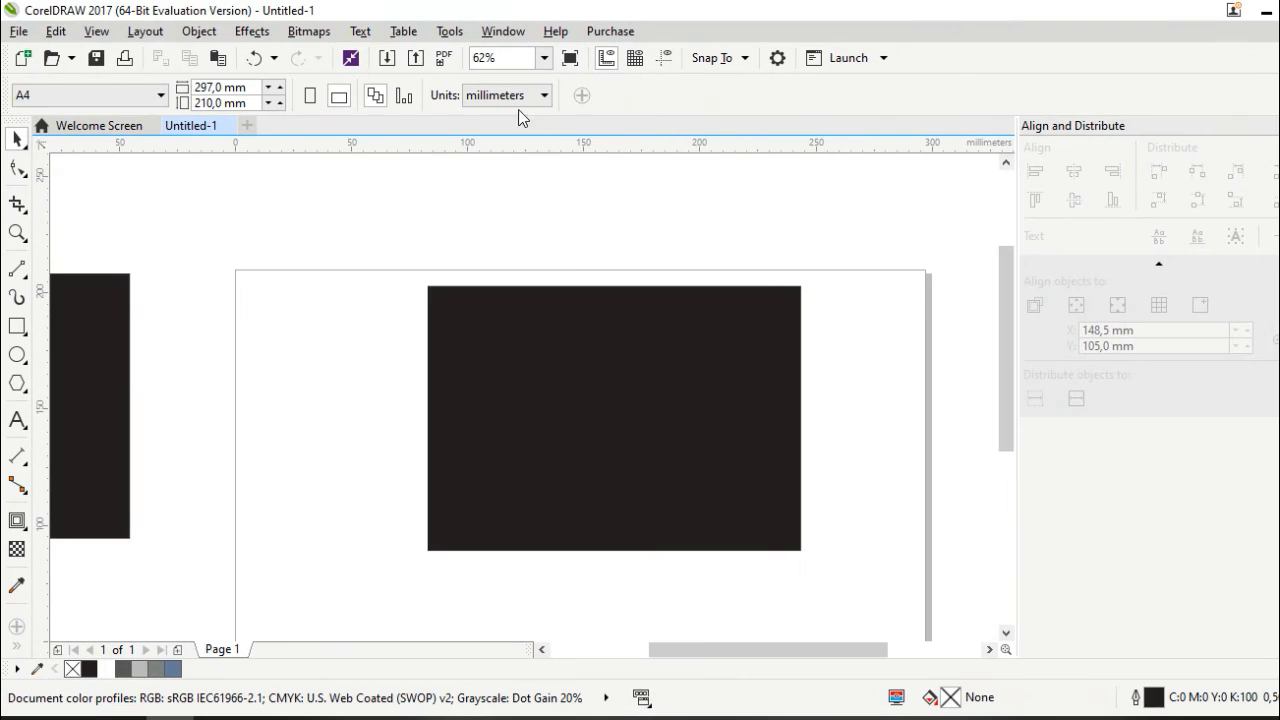
Add the text 'Crash' below the plain dark card and select it
{"action": "scroll", "coordinate": [605, 301], "scroll_direction": "down", "scroll_amount": 2}
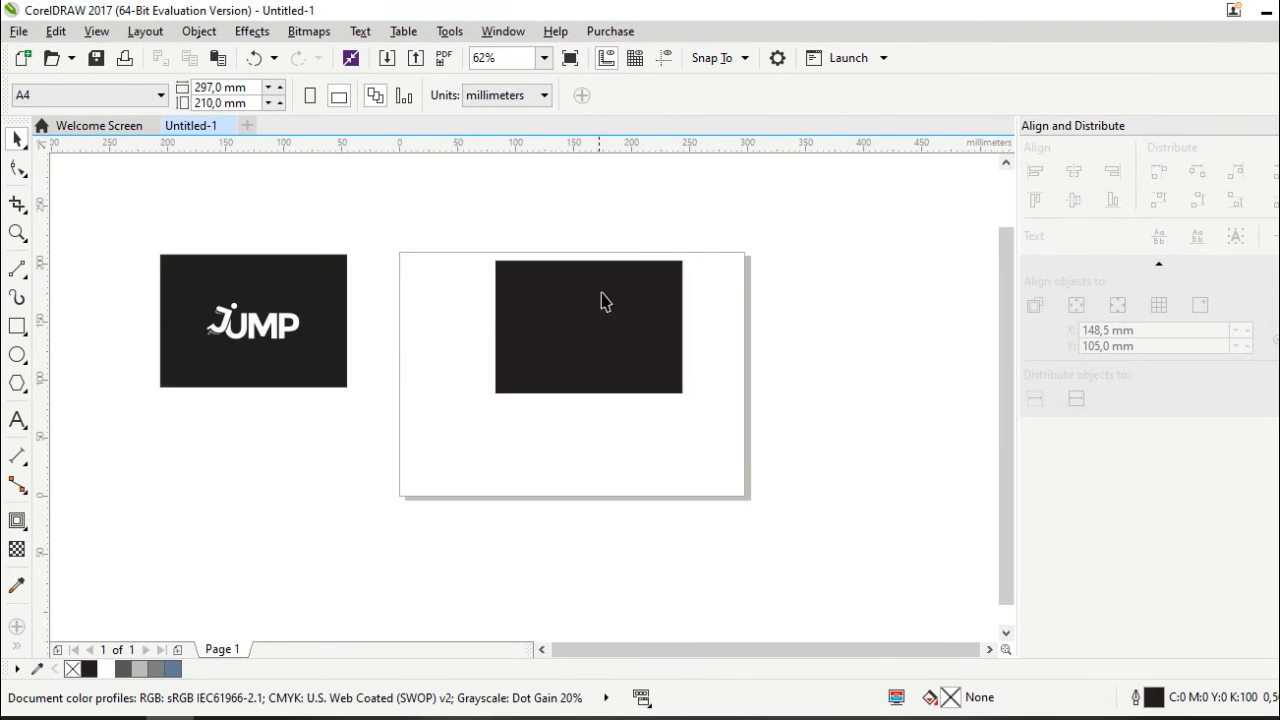
{"action": "scroll", "coordinate": [600, 355], "scroll_direction": "up", "scroll_amount": 2}
{"action": "left_click", "coordinate": [15, 419]}
{"action": "left_click", "coordinate": [551, 512]}
{"action": "type", "text": "Cra"}
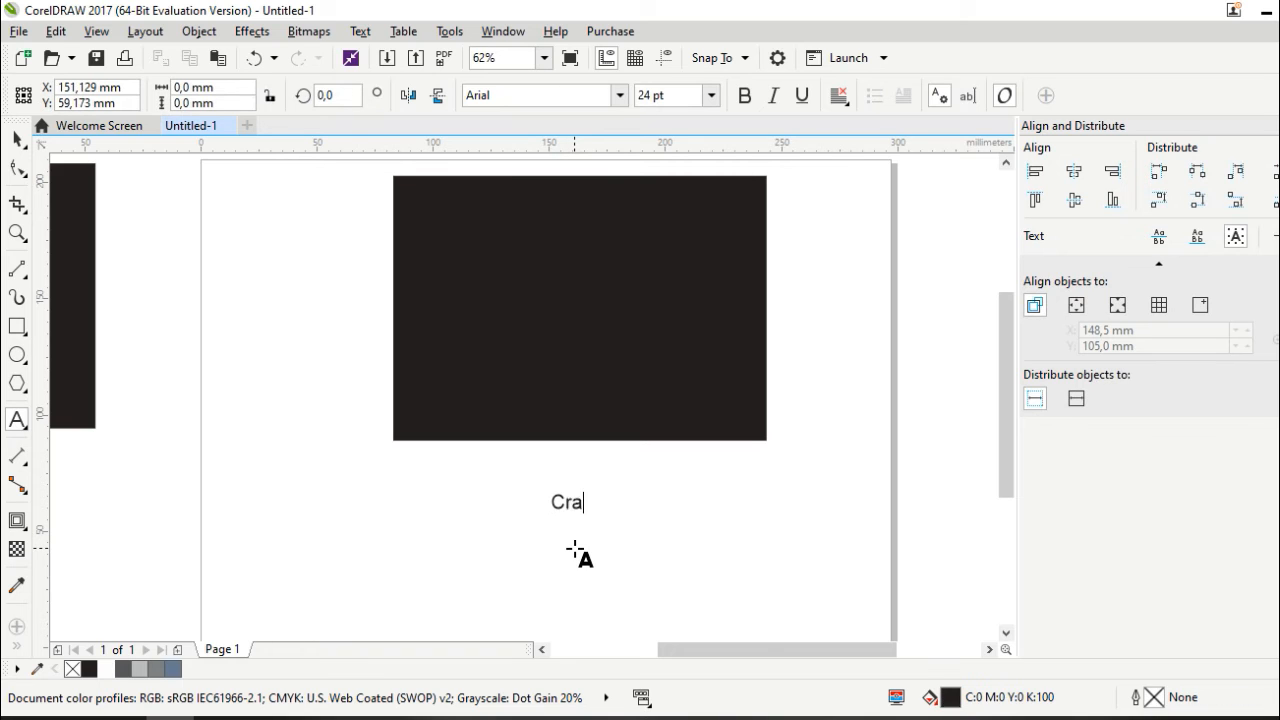
{"action": "key", "text": "Escape"}
{"action": "type", "text": "rash"}
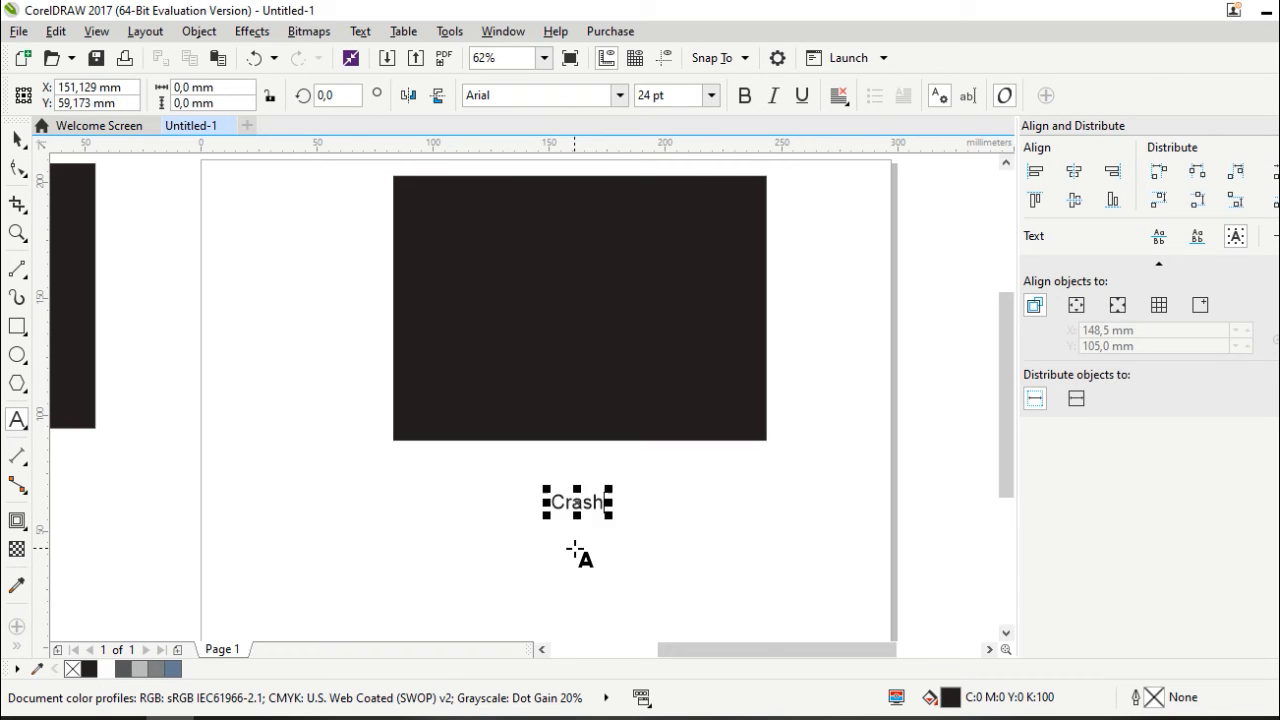
{"action": "key", "text": "ctrl+a"}
{"action": "left_click", "coordinate": [618, 100]}
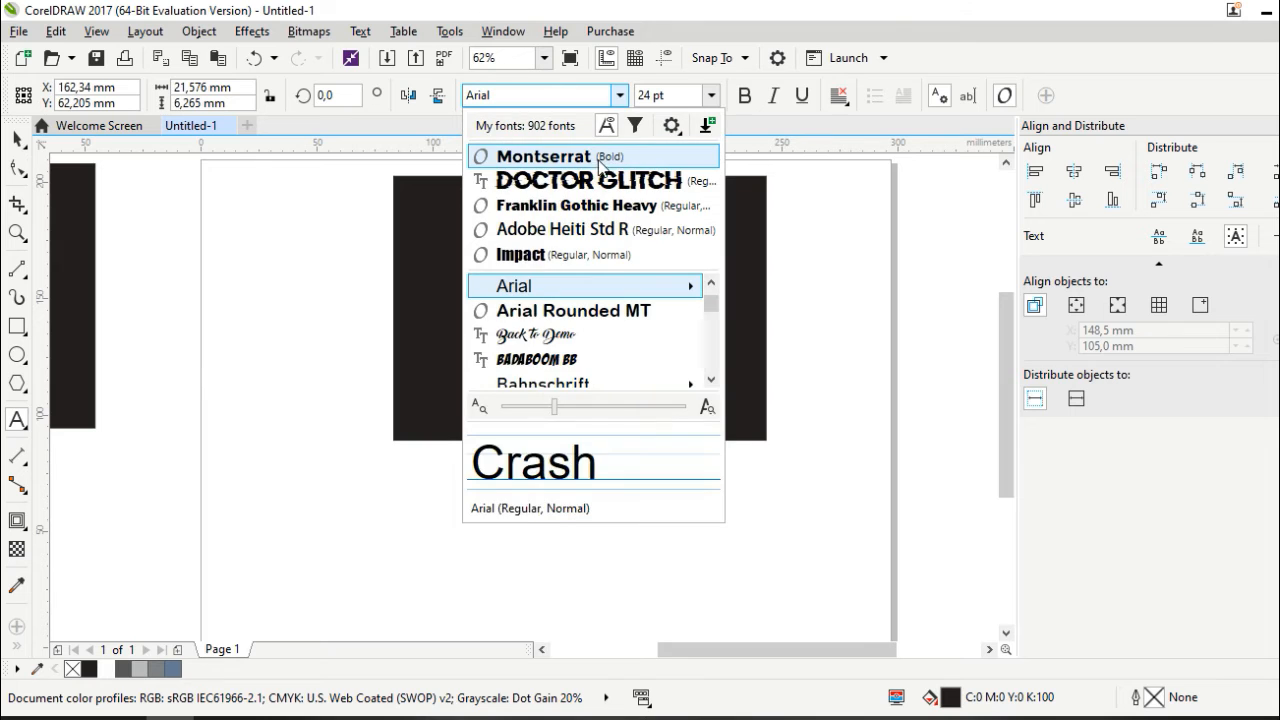
Set Crash in Montserrat, enlarge it to about 94.7 pt, and move it beneath the card
{"action": "left_click", "coordinate": [19, 141]}
{"action": "left_click_drag", "start_coordinate": [549, 522], "coordinate": [389, 606]}
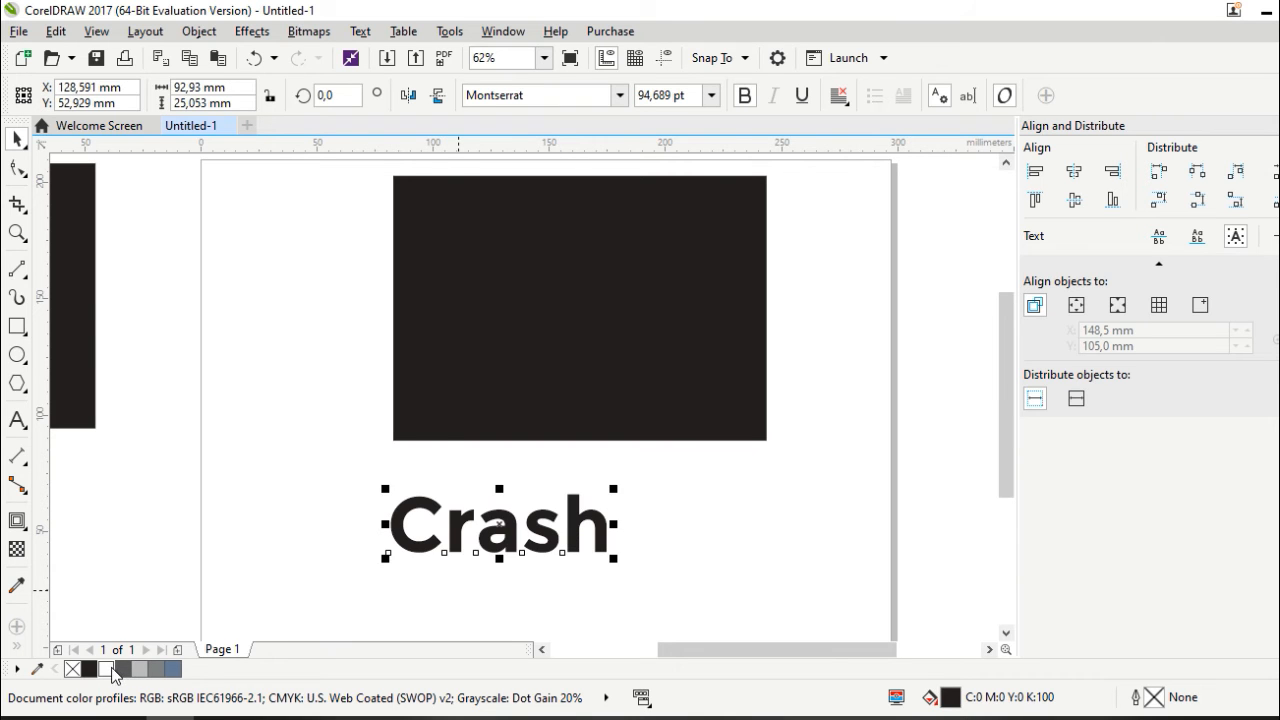
{"action": "scroll", "coordinate": [570, 485], "scroll_direction": "down", "scroll_amount": 2}
{"action": "scroll", "coordinate": [560, 530], "scroll_direction": "up", "scroll_amount": 2}
{"action": "left_click_drag", "start_coordinate": [583, 486], "coordinate": [650, 467]}
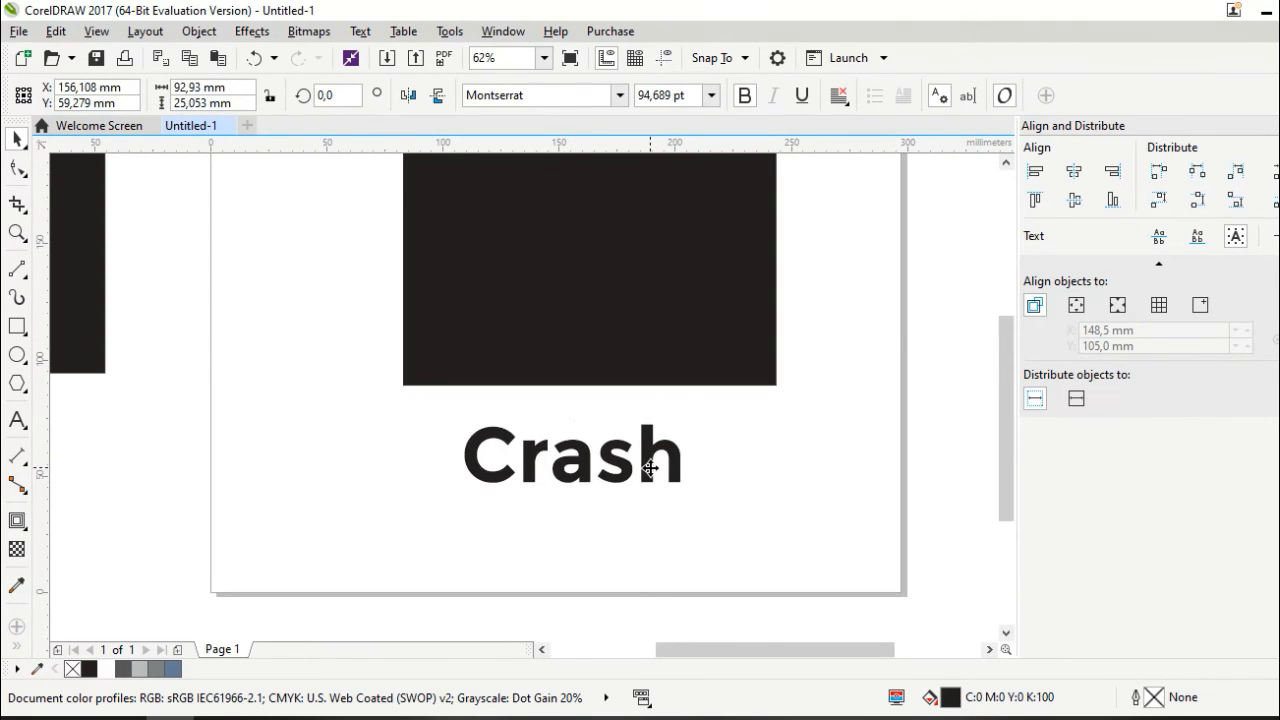
{"action": "left_click", "coordinate": [605, 494]}
{"action": "scroll", "coordinate": [605, 492], "scroll_direction": "up", "scroll_amount": 2}
Break Crash into separate letters, convert them to curves, and select the C
{"action": "left_click", "coordinate": [390, 468]}
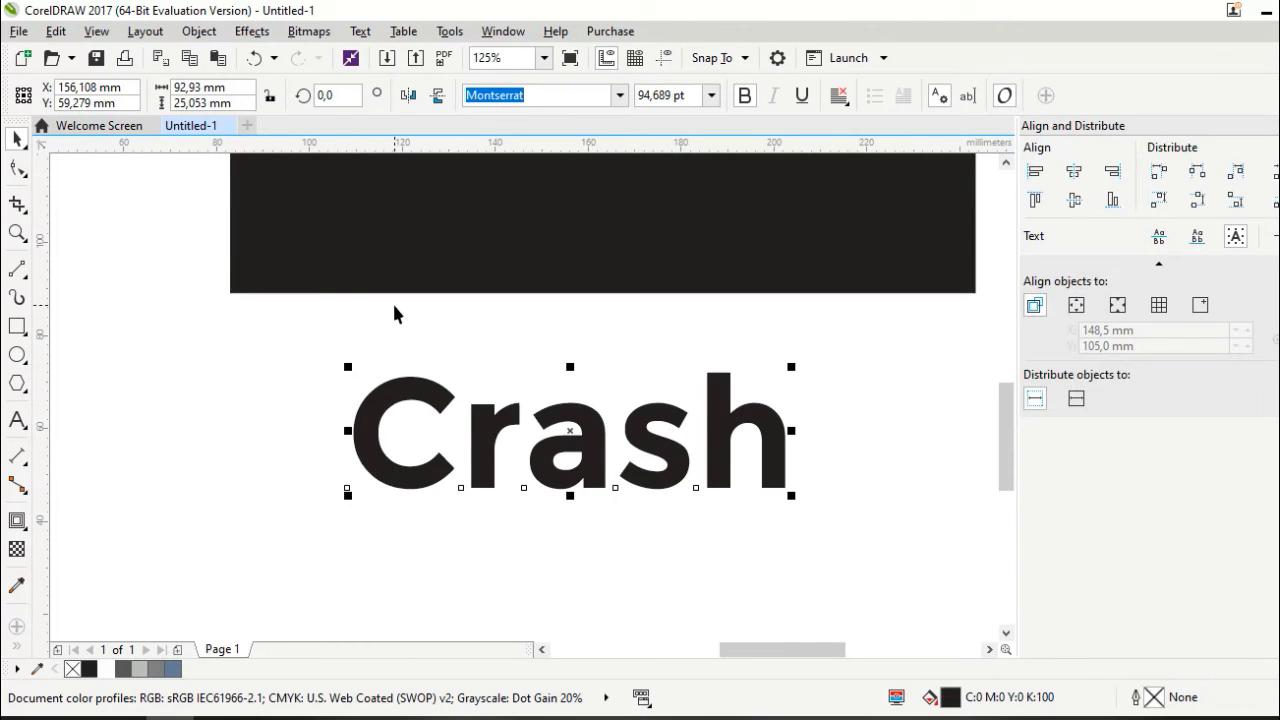
{"action": "key", "text": "ctrl+k"}
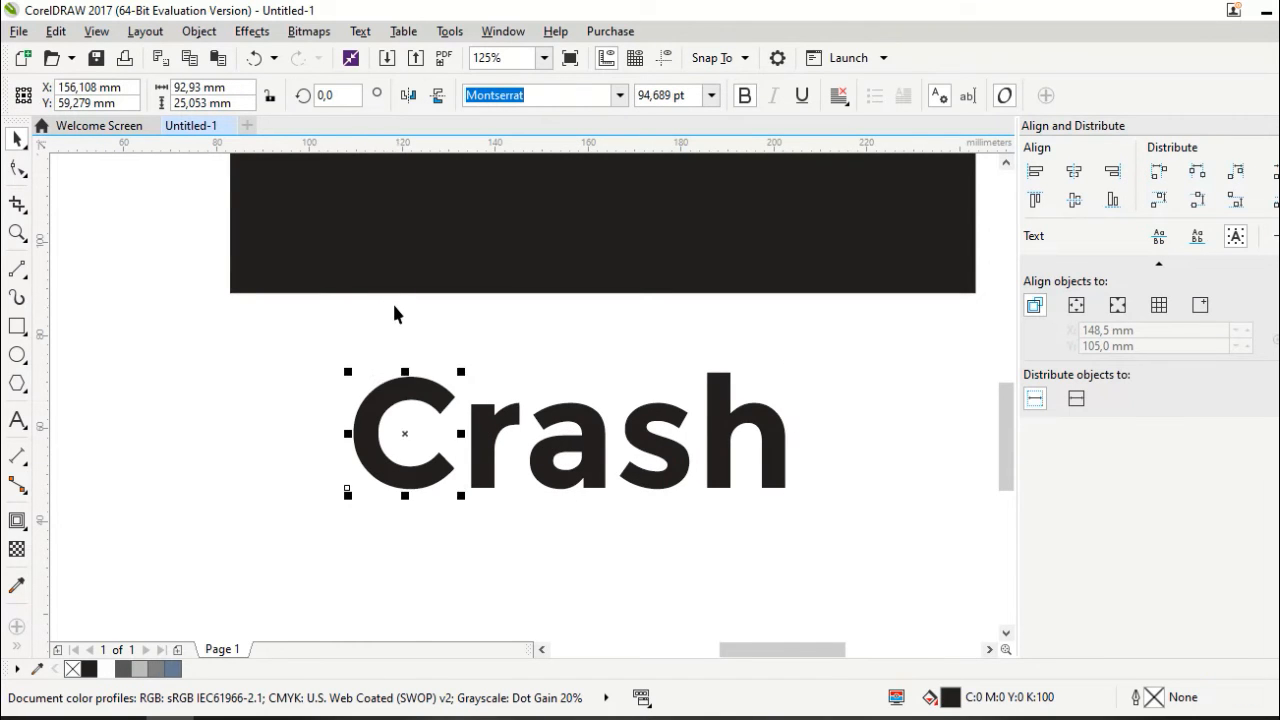
{"action": "key", "text": "ctrl+q"}
{"action": "key", "text": "Escape"}
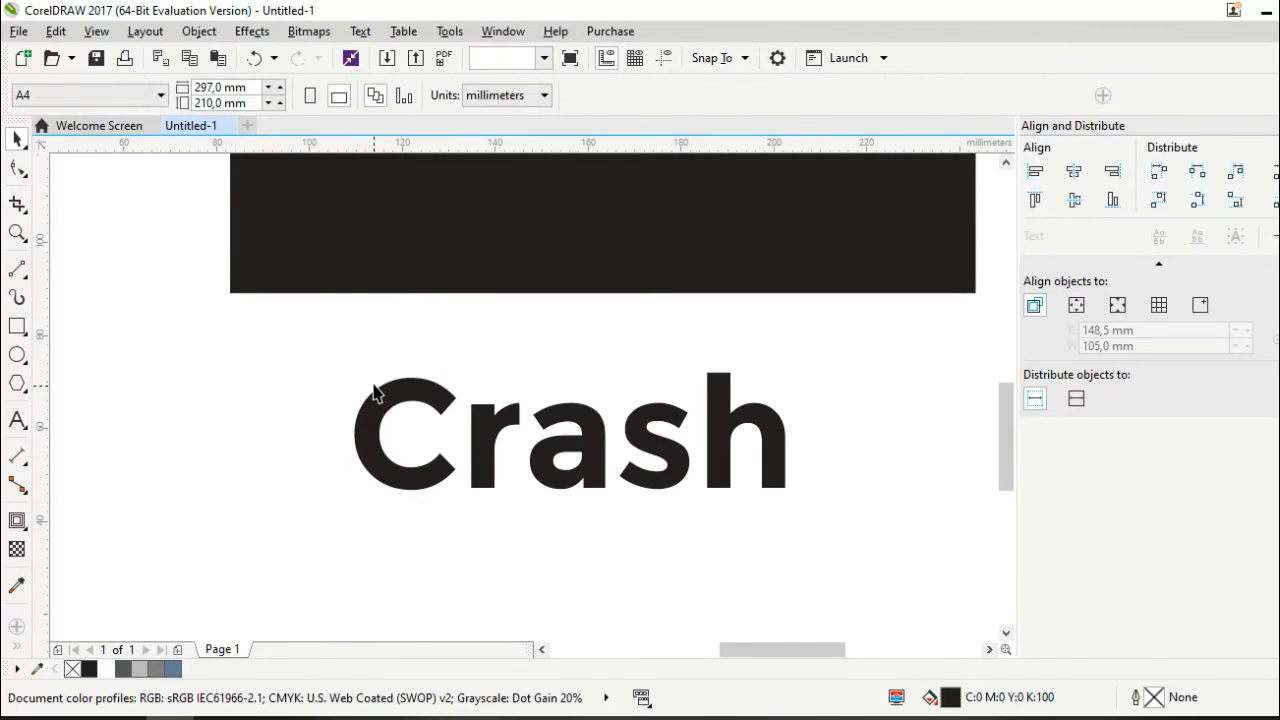
{"action": "scroll", "coordinate": [409, 434], "scroll_direction": "down", "scroll_amount": 2}
{"action": "left_click", "coordinate": [406, 460]}
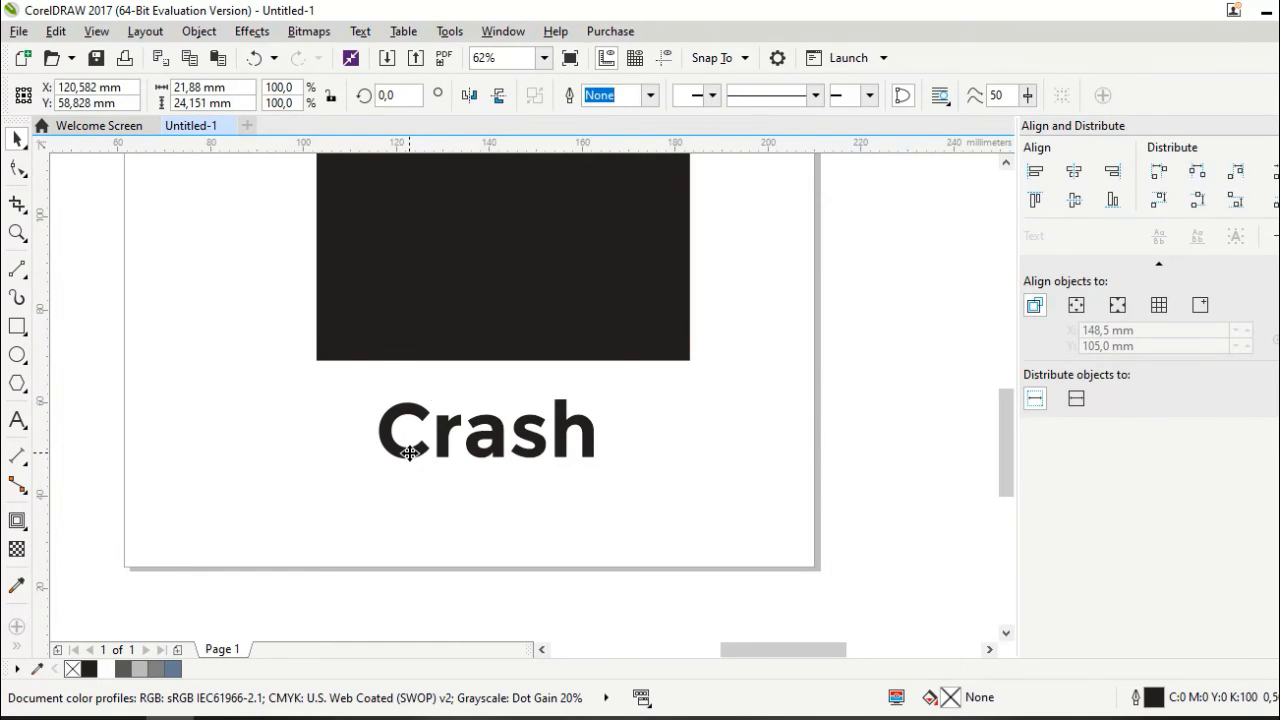
{"action": "scroll", "coordinate": [407, 457], "scroll_direction": "up", "scroll_amount": 2}
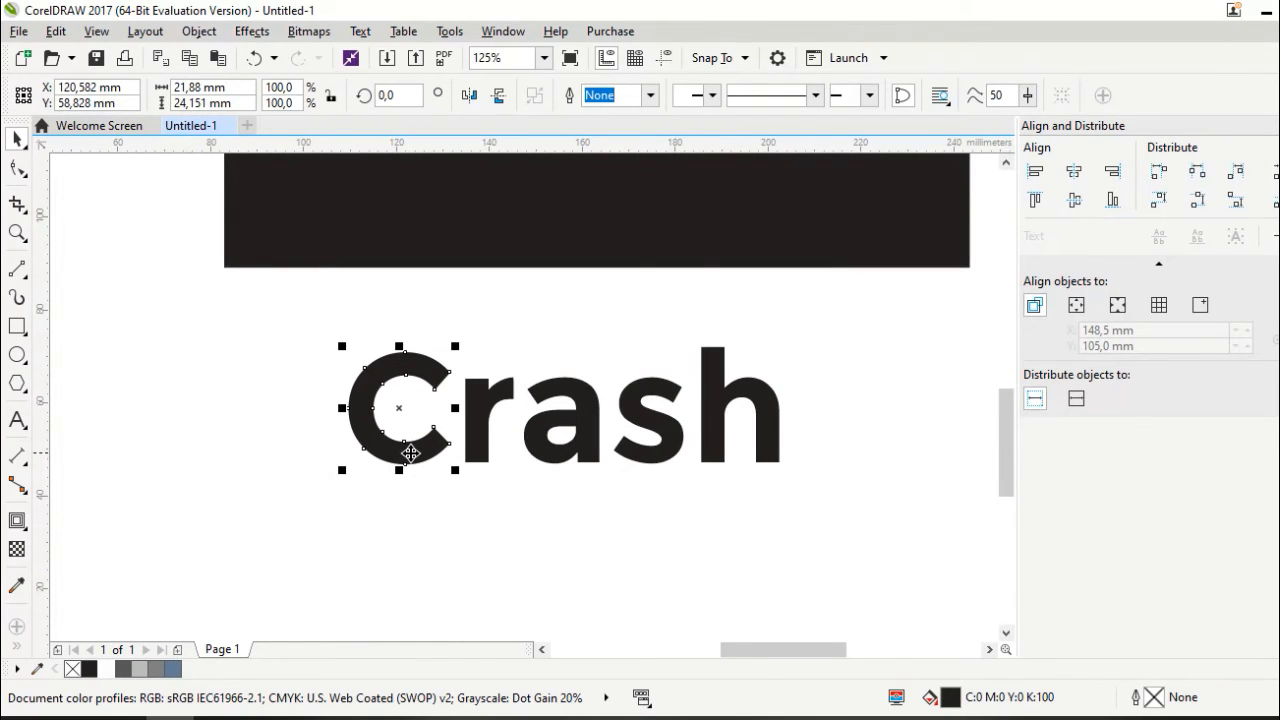
Draw an ellipse over the letter C and resize it to match the C's outer edge
{"action": "left_click", "coordinate": [22, 353]}
{"action": "scroll", "coordinate": [432, 441], "scroll_direction": "up", "scroll_amount": 1}
{"action": "left_click", "coordinate": [106, 361]}
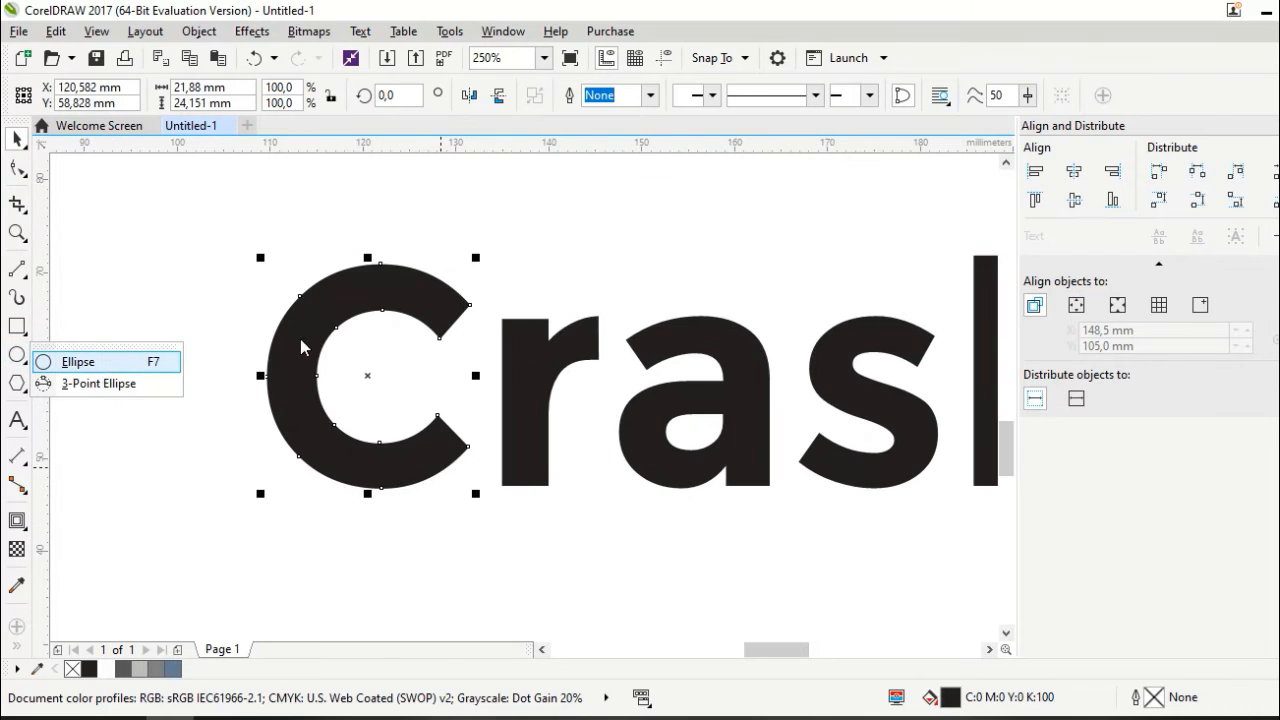
{"action": "left_click_drag", "start_coordinate": [268, 268], "coordinate": [467, 495]}
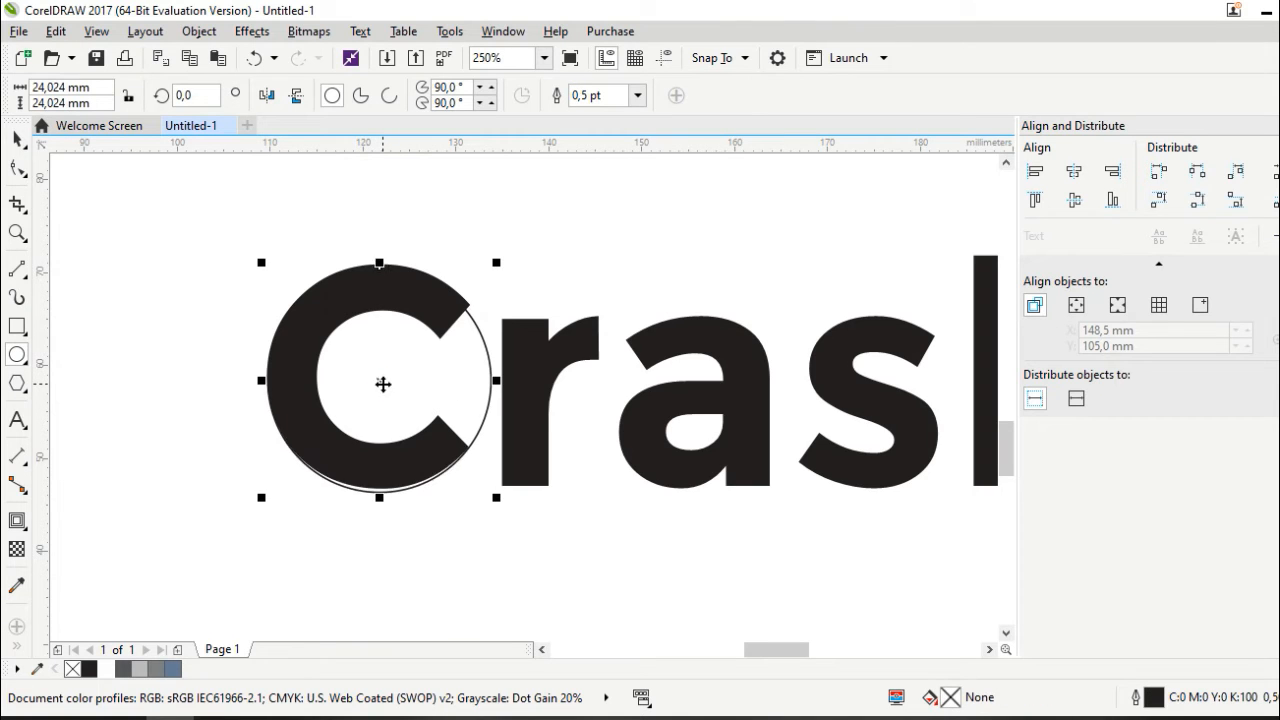
{"action": "key", "text": "ctrl+Up"}
{"action": "key", "text": "Down"}
{"action": "key", "text": "Down"}
{"action": "key", "text": "Down"}
{"action": "key", "text": "Down"}
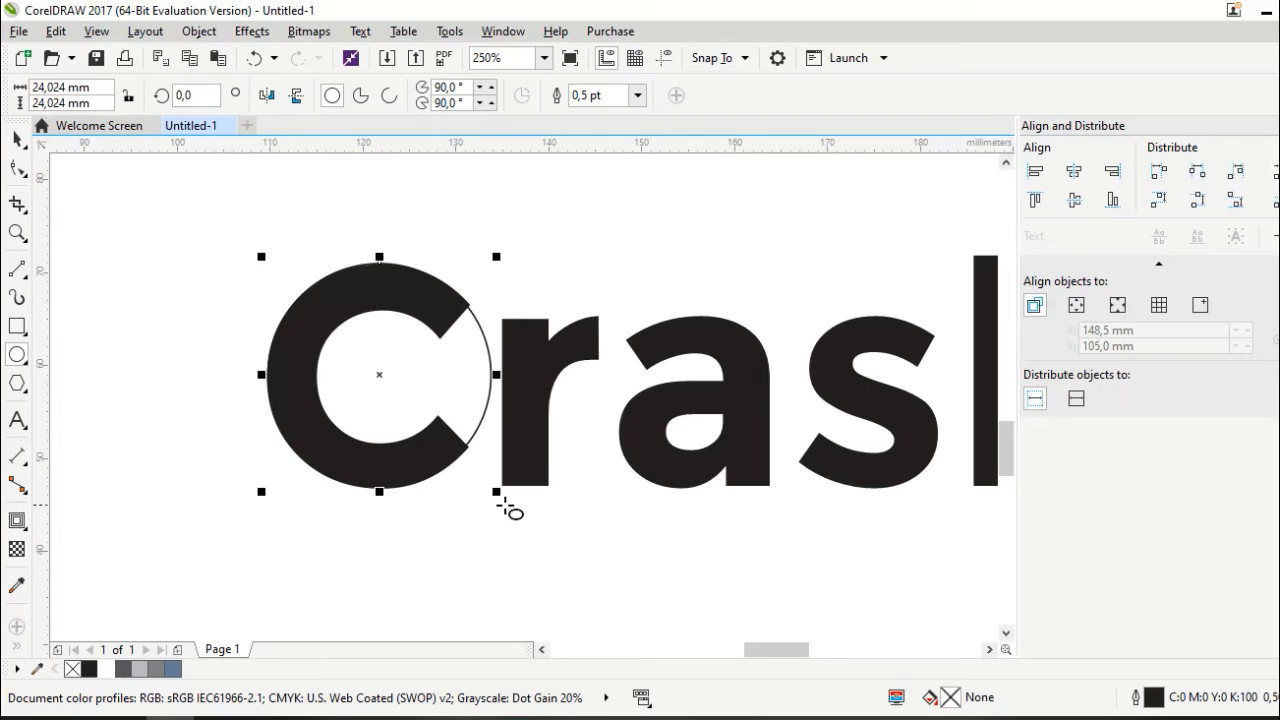
{"action": "left_click_drag", "start_coordinate": [497, 491], "coordinate": [508, 494]}
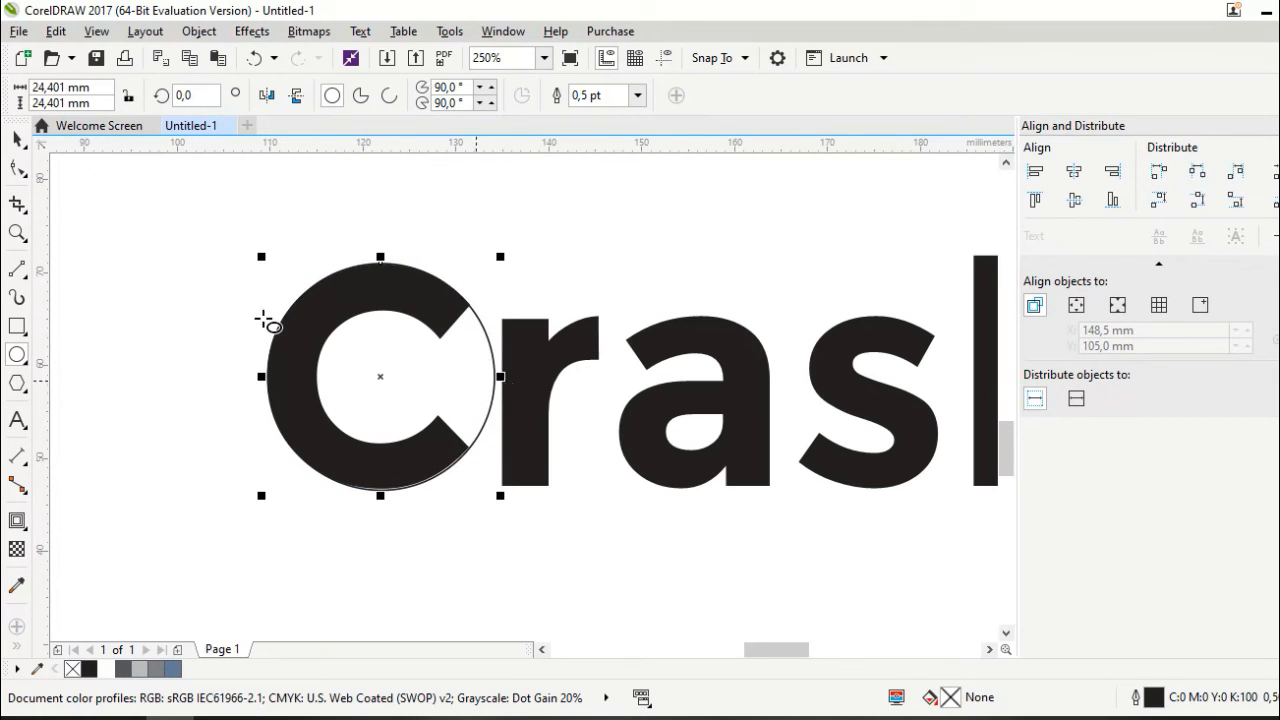
Shrink a copy of the circle into the C's hollow, nudge it right, and convert it to curves
{"action": "left_click", "coordinate": [17, 141]}
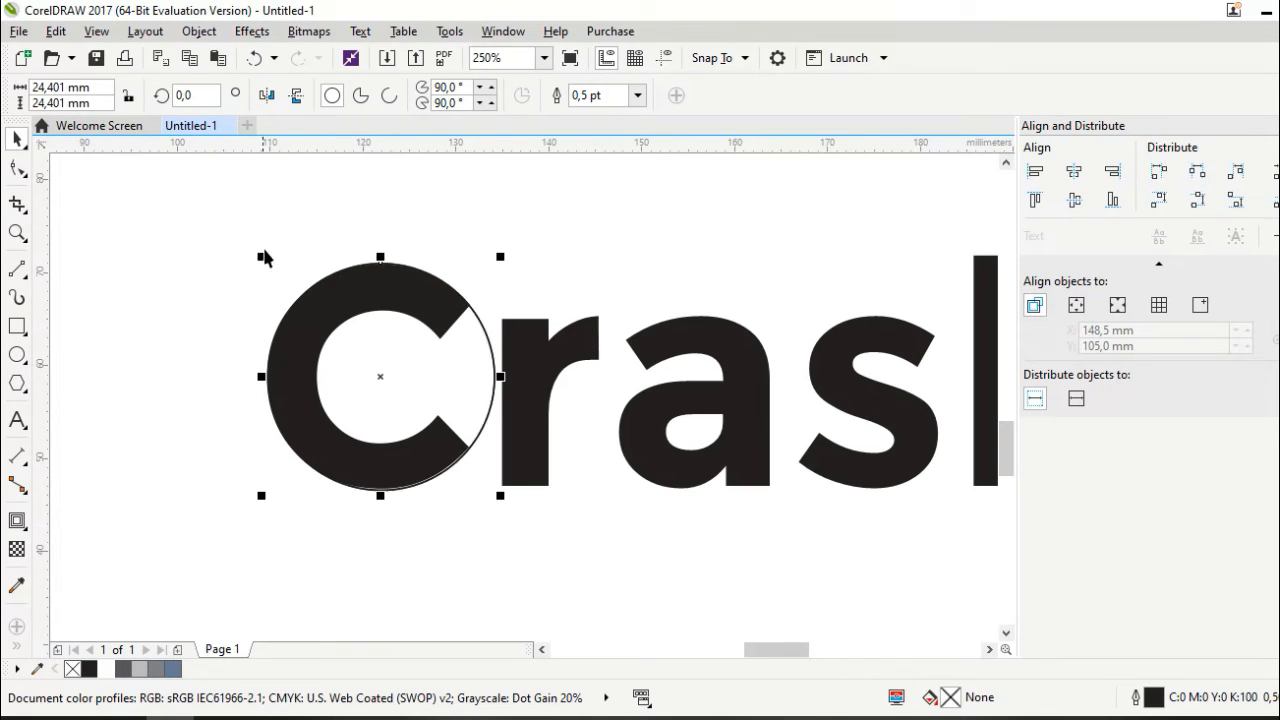
{"action": "left_click_drag", "start_coordinate": [263, 254], "coordinate": [316, 290]}
{"action": "key", "text": "Right"}
{"action": "key", "text": "Right"}
{"action": "key", "text": "Right"}
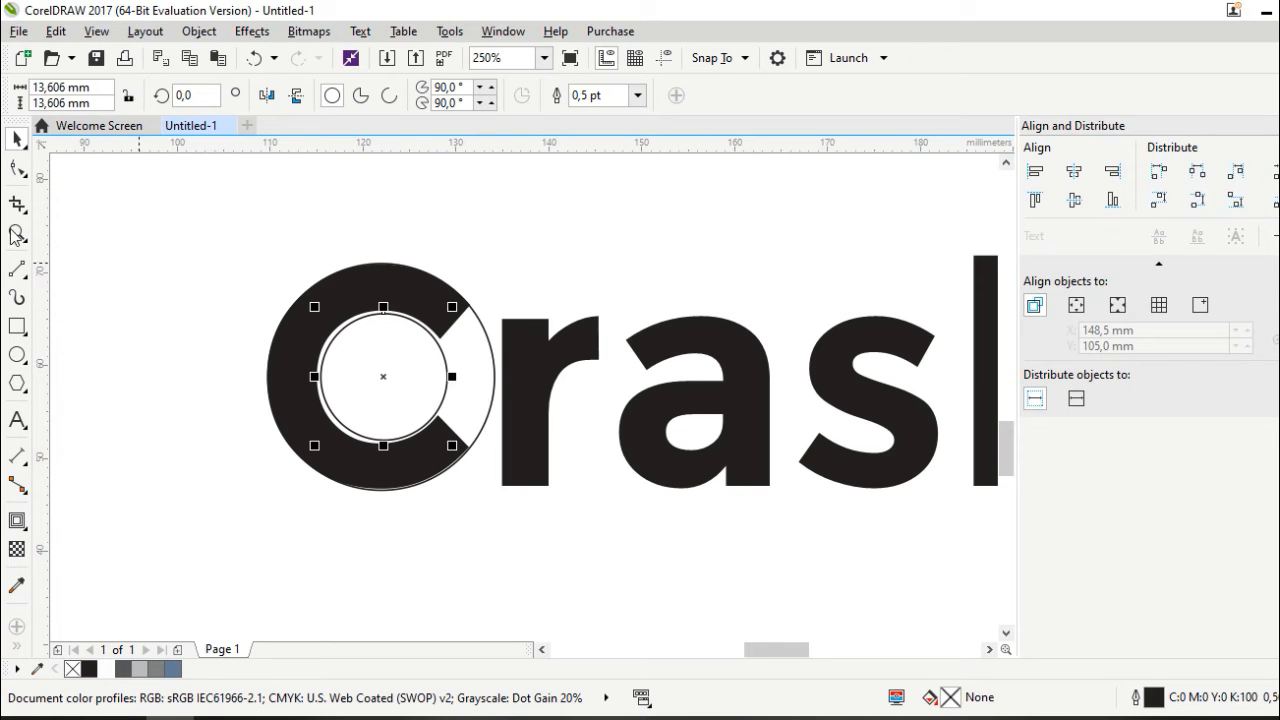
{"action": "key", "text": "ctrl+q"}
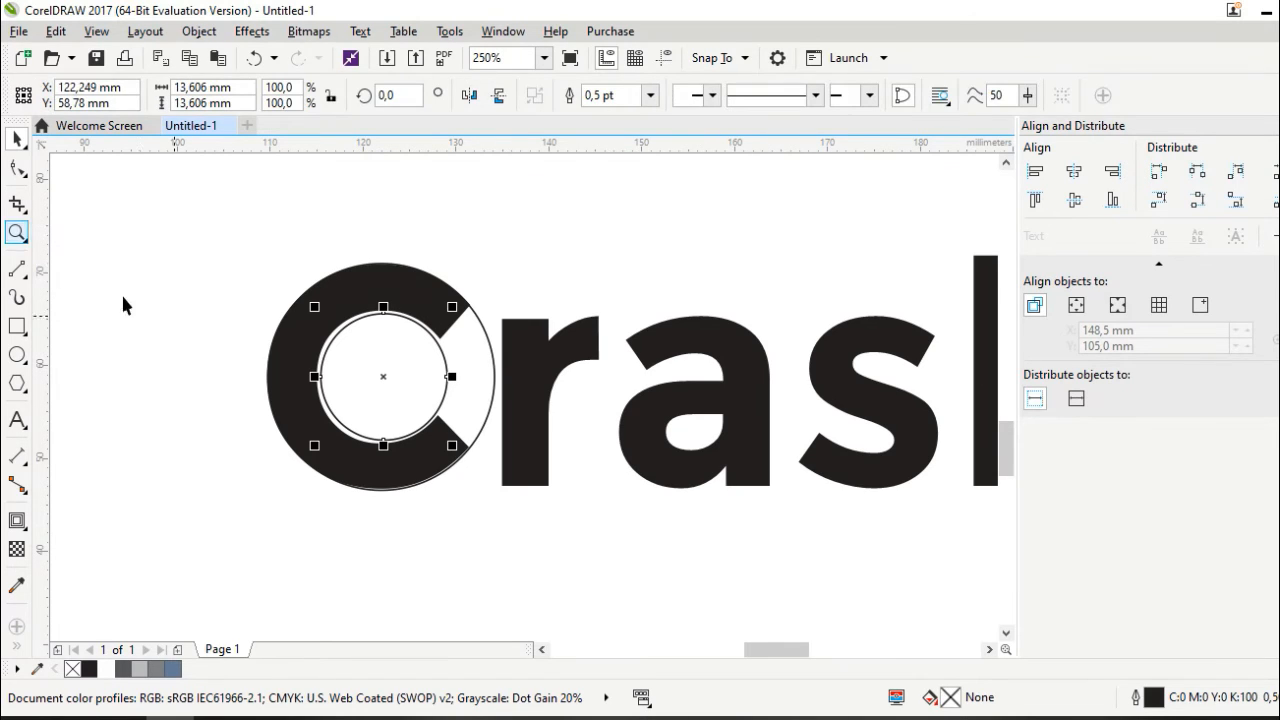
Drag the inner circle's top node upward into an egg shape about 13.6 × 16.6 mm
{"action": "left_click", "coordinate": [17, 168]}
{"action": "key", "text": "F10"}
{"action": "scroll", "coordinate": [364, 360], "scroll_direction": "up", "scroll_amount": 2}
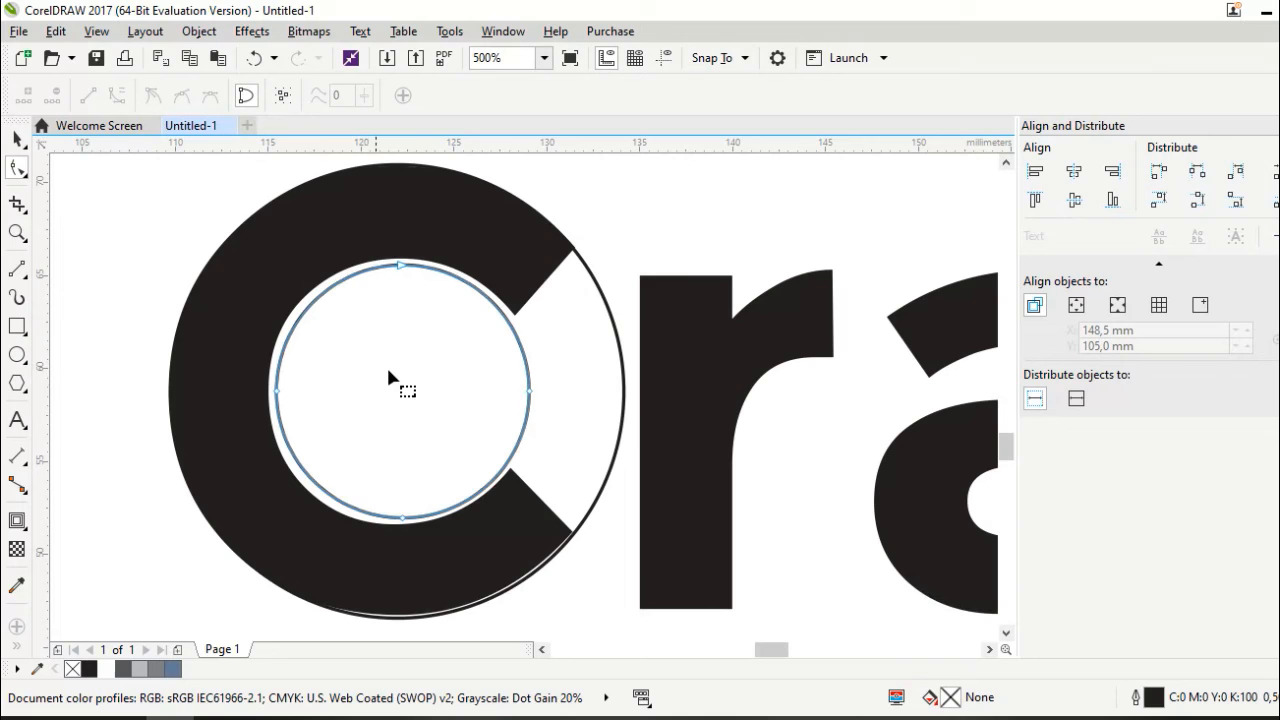
{"action": "left_click_drag", "start_coordinate": [406, 269], "coordinate": [400, 209]}
{"action": "left_click", "coordinate": [10, 140]}
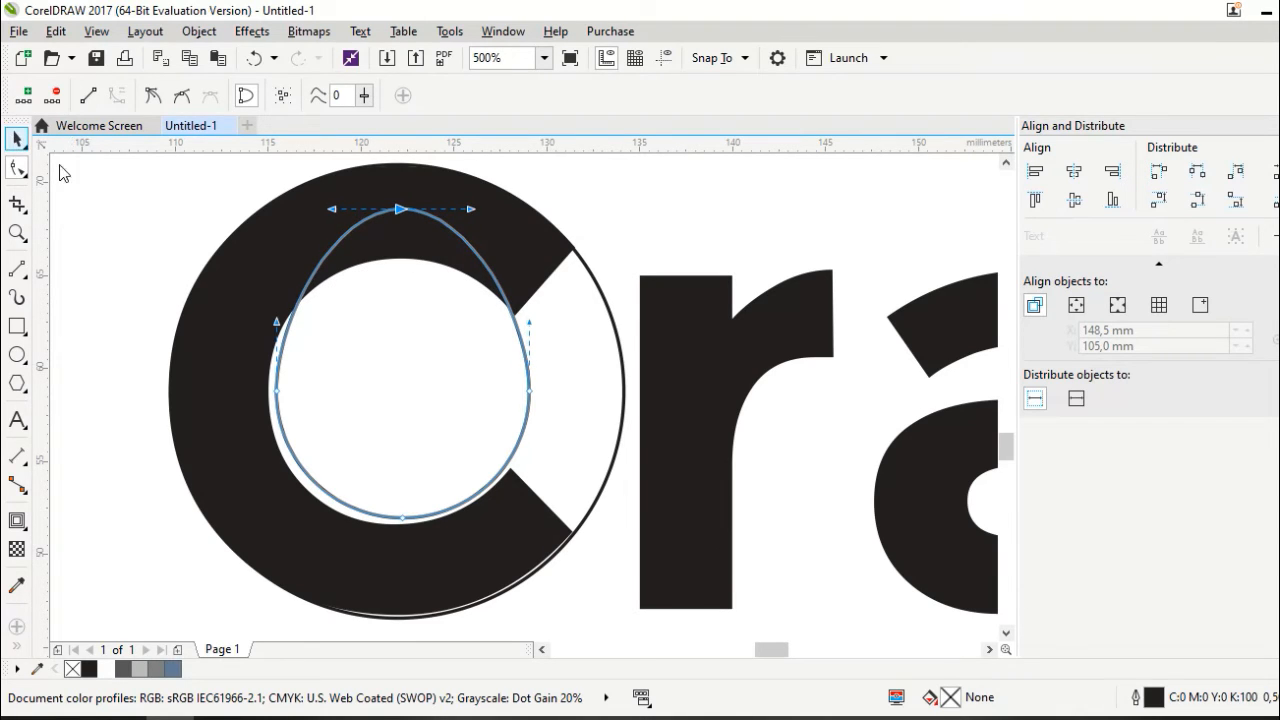
{"action": "scroll", "coordinate": [437, 346], "scroll_direction": "down", "scroll_amount": 2}
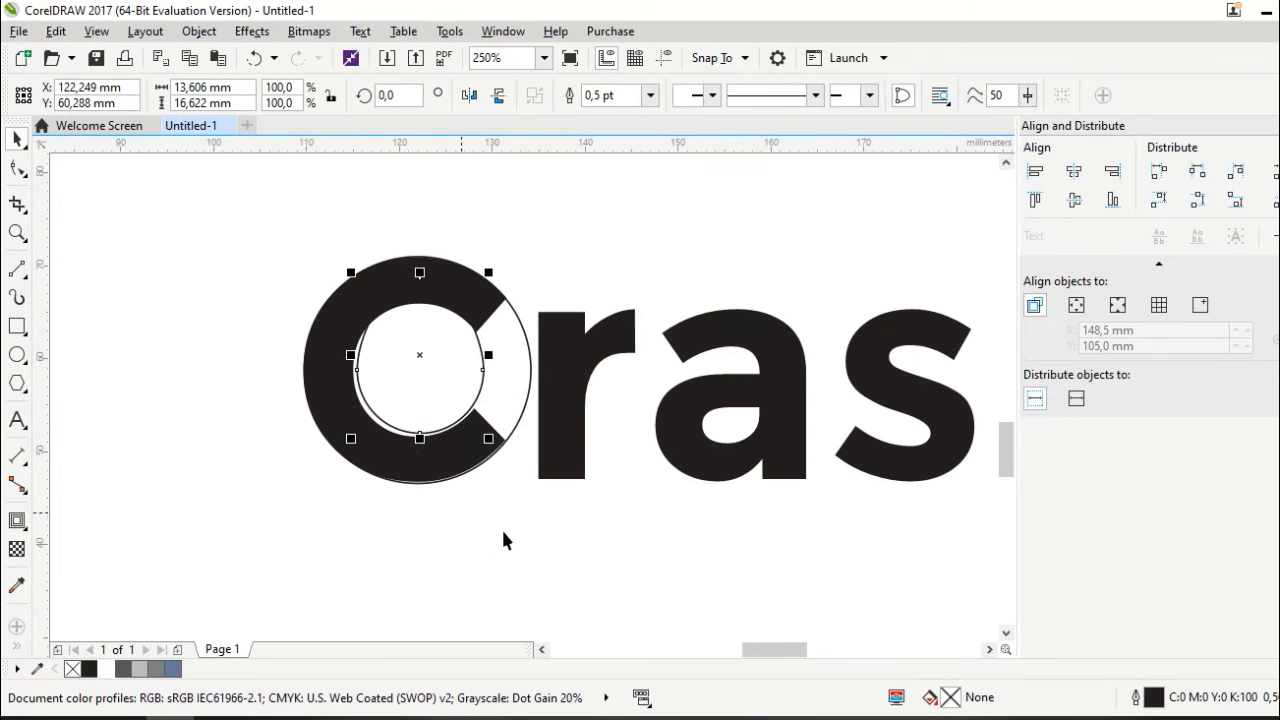
{"action": "left_click", "coordinate": [495, 391]}
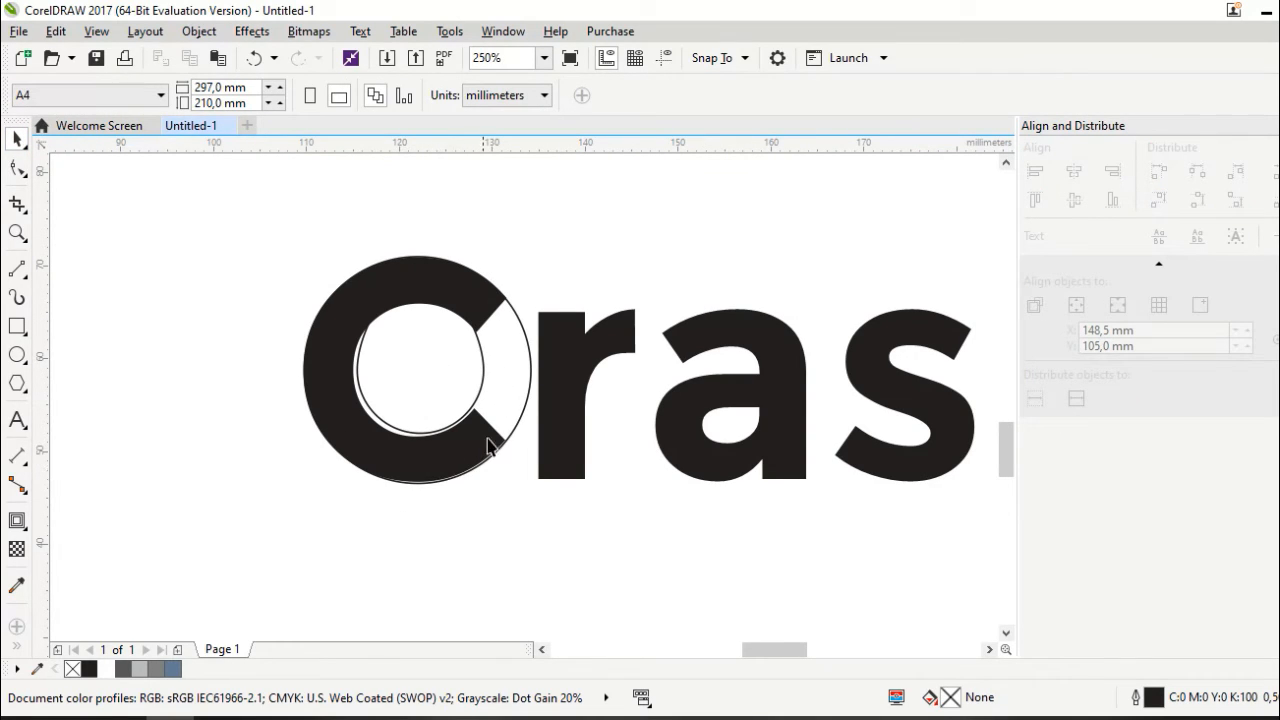
Delete the black C and move the egg down to about X 123.1 mm, Y 58.8 mm
{"action": "left_click_drag", "start_coordinate": [496, 441], "coordinate": [208, 305]}
{"action": "key", "text": "Delete"}
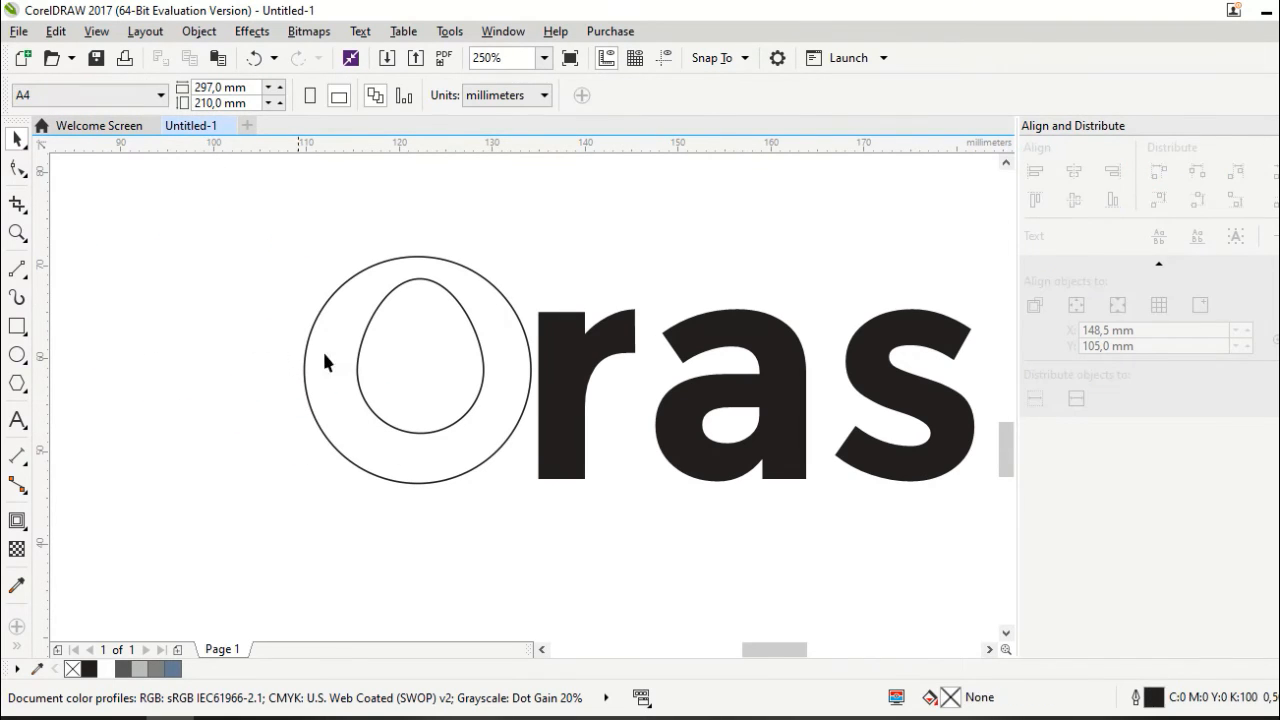
{"action": "left_click", "coordinate": [408, 367]}
{"action": "mouse_move", "coordinate": [426, 337]}
{"action": "left_mouse_down"}
{"action": "mouse_move", "coordinate": [425, 365]}
{"action": "mouse_move", "coordinate": [439, 351]}
{"action": "mouse_move", "coordinate": [421, 355]}
{"action": "left_mouse_up"}
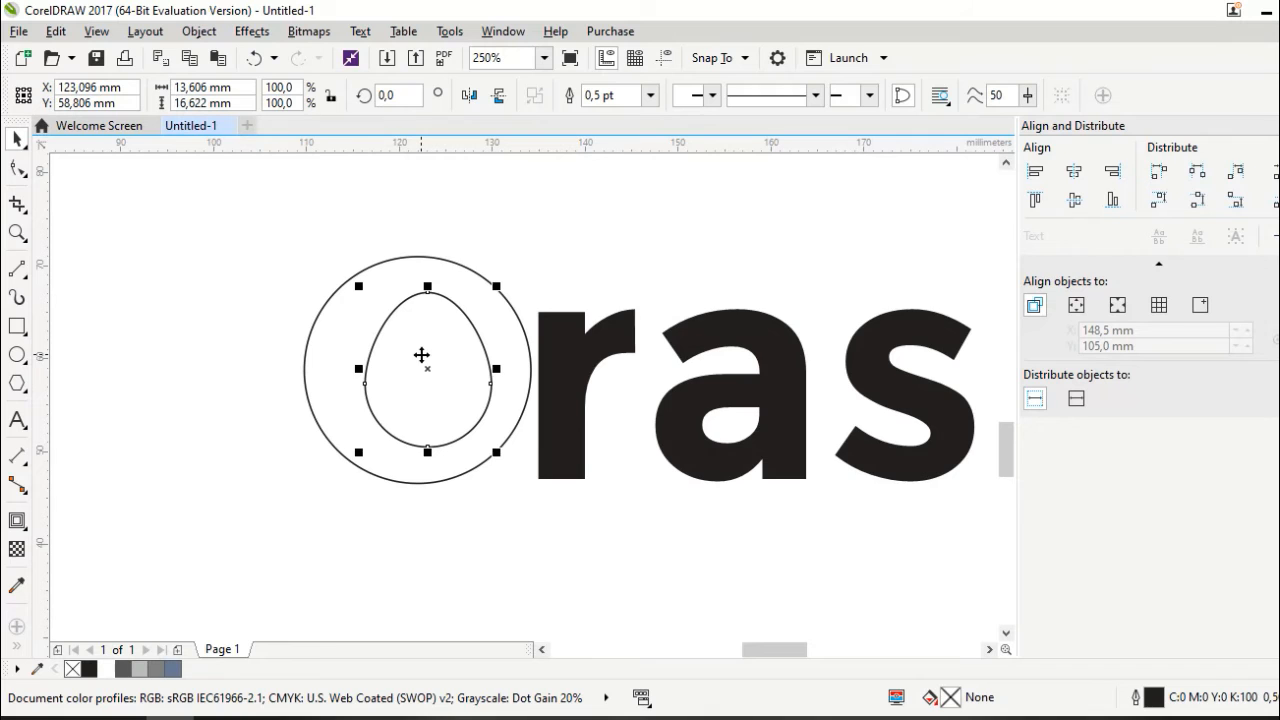
{"action": "scroll", "coordinate": [421, 355], "scroll_direction": "down", "scroll_amount": 1}
{"action": "left_click", "coordinate": [489, 480]}
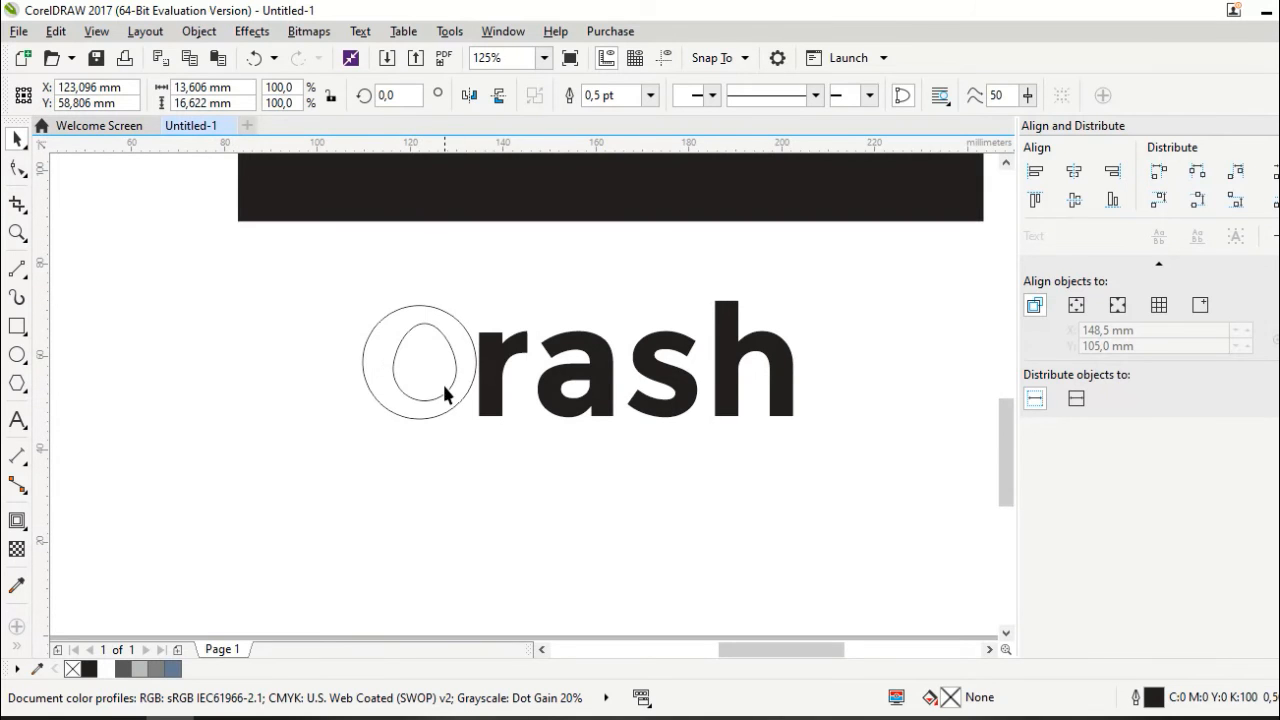
{"action": "scroll", "coordinate": [445, 386], "scroll_direction": "up", "scroll_amount": 1}
{"action": "left_click", "coordinate": [449, 384]}
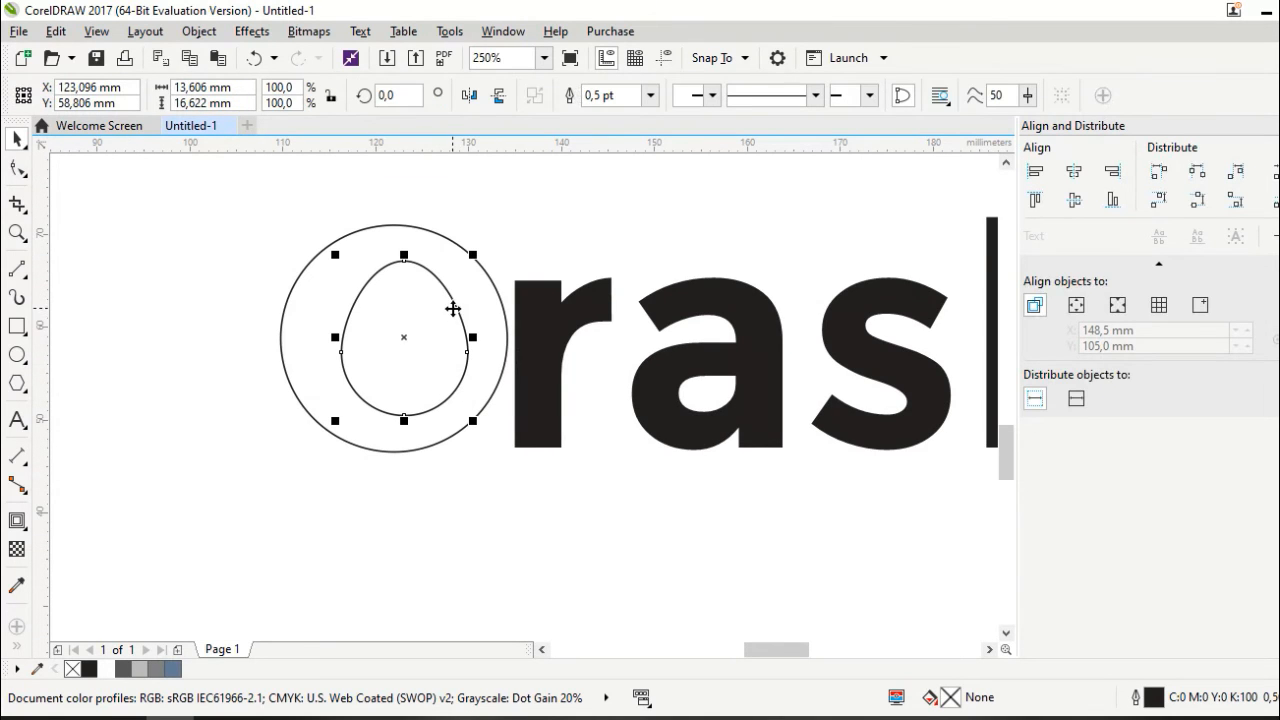
{"action": "left_click", "coordinate": [17, 278]}
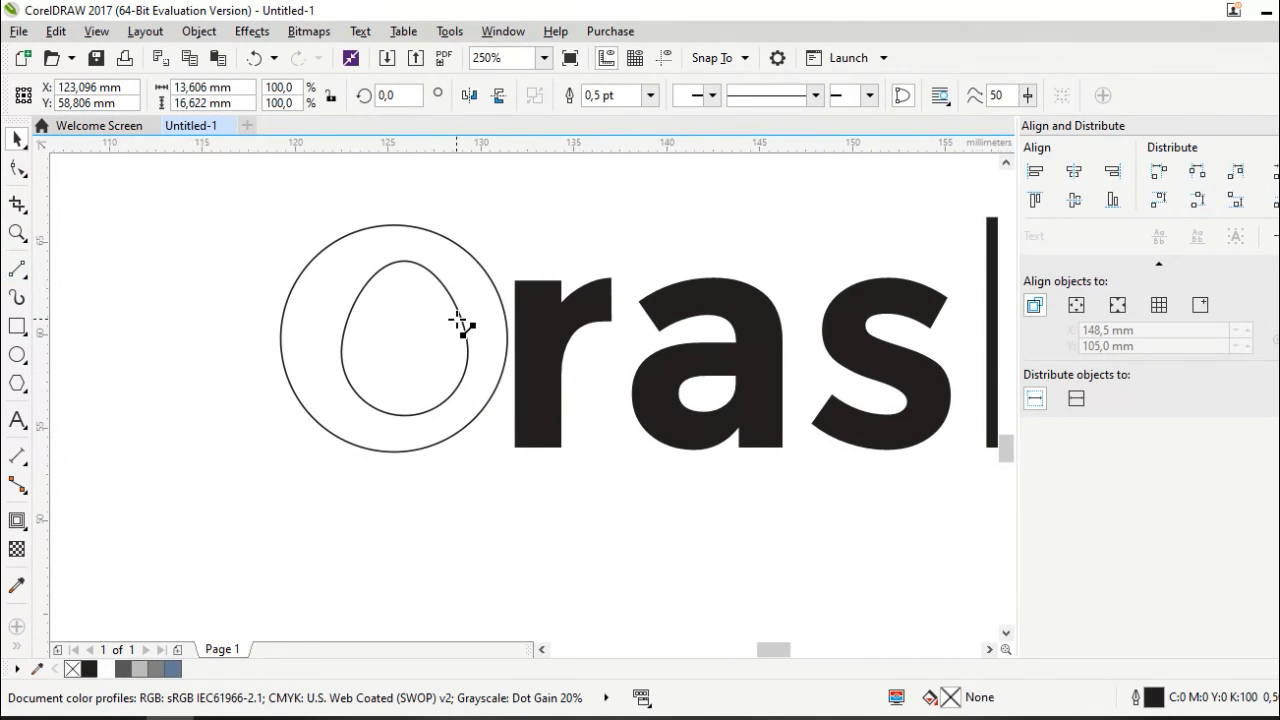
{"action": "scroll", "coordinate": [462, 340], "scroll_direction": "up", "scroll_amount": 1}
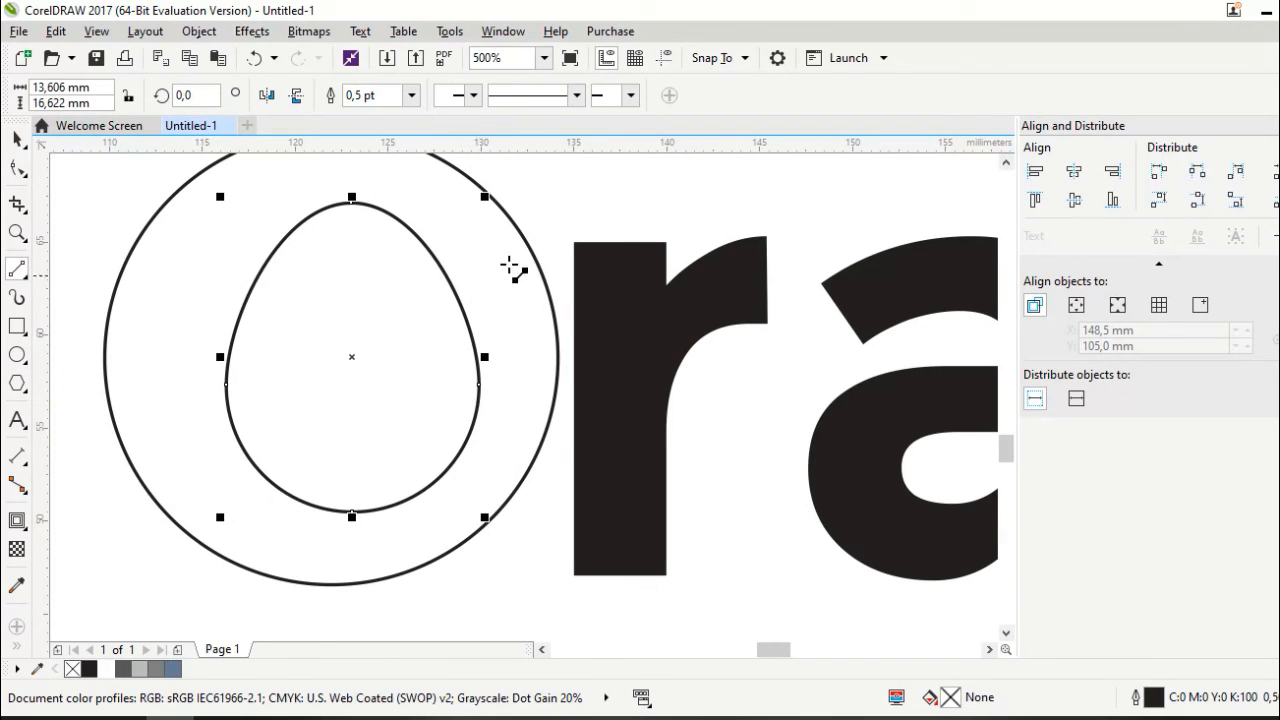
Draw a zigzag crack from the circle's right edge into the egg's middle, with a bar back out
{"action": "left_click", "coordinate": [542, 278]}
{"action": "left_click", "coordinate": [462, 303]}
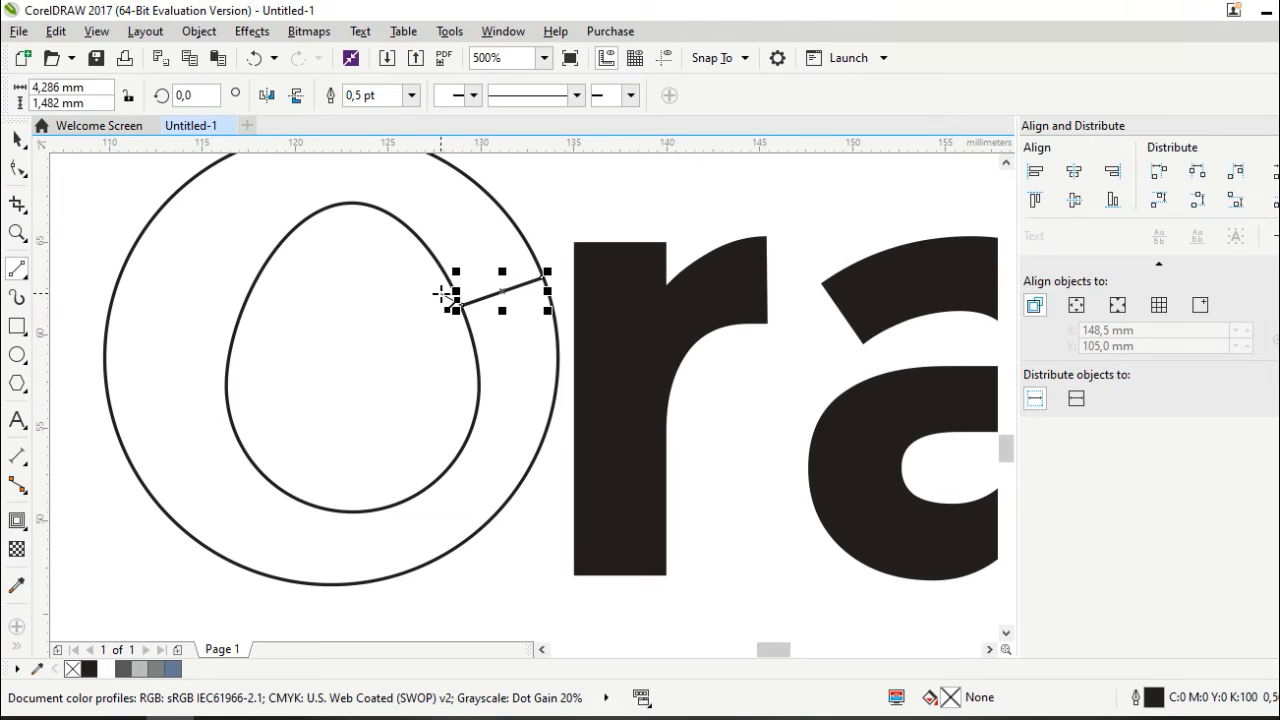
{"action": "double_click", "coordinate": [441, 294]}
{"action": "double_click", "coordinate": [414, 316]}
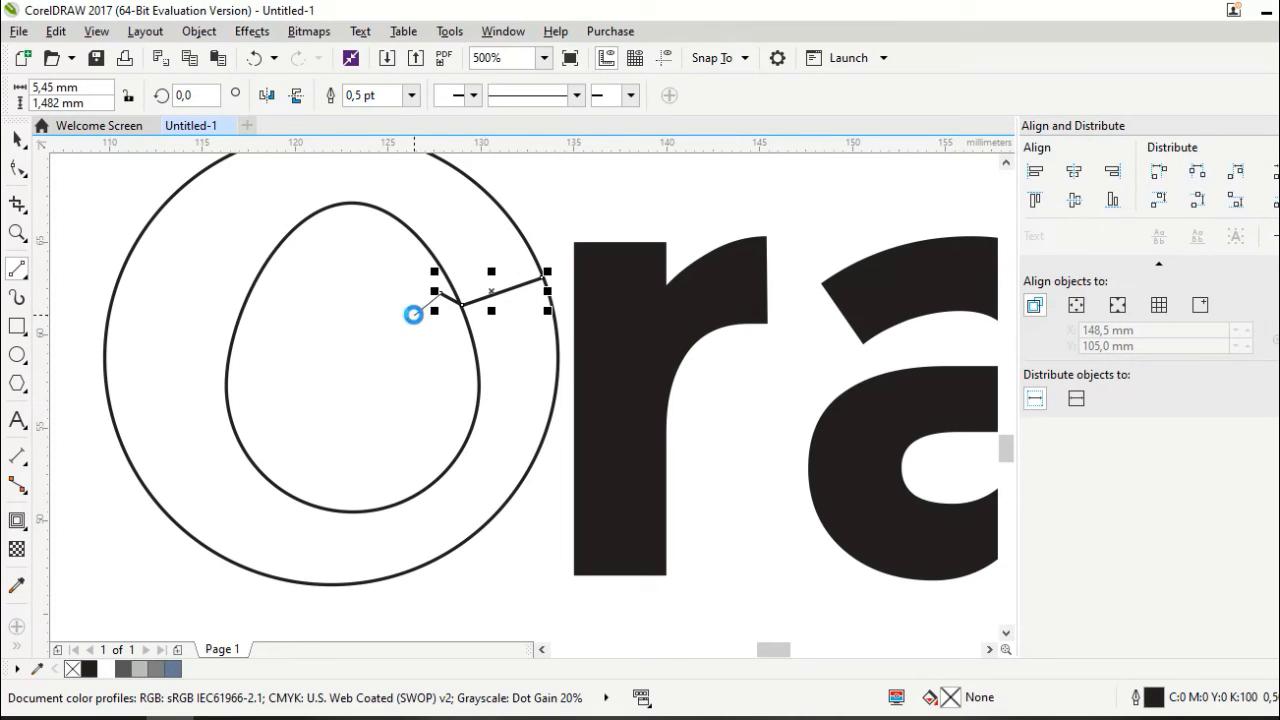
{"action": "double_click", "coordinate": [404, 311]}
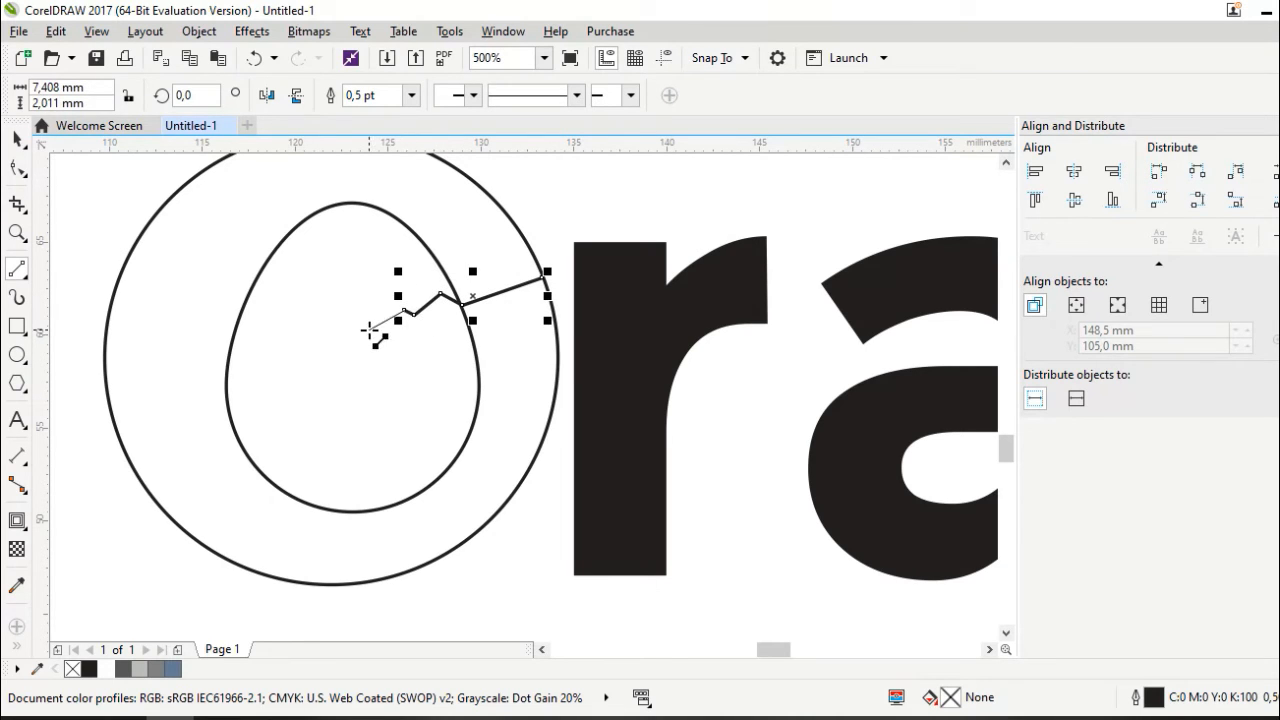
{"action": "double_click", "coordinate": [364, 331]}
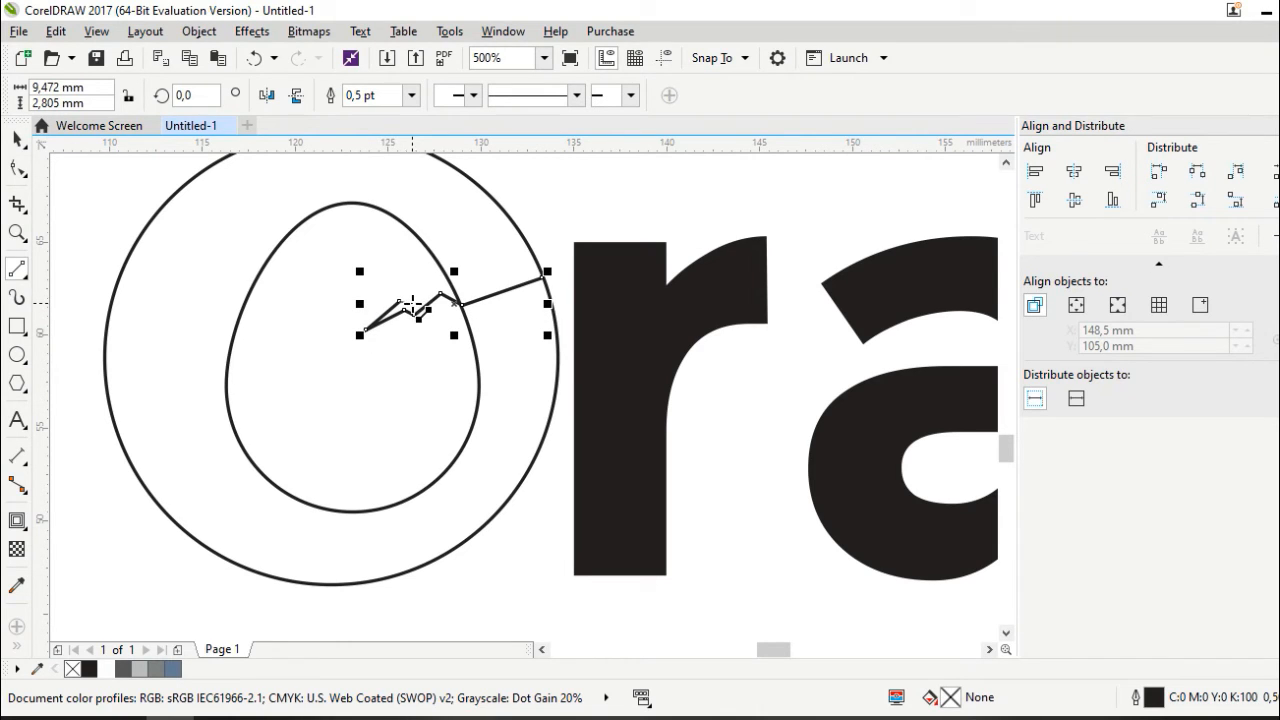
{"action": "mouse_move", "coordinate": [414, 301]}
{"action": "left_mouse_down"}
{"action": "mouse_move", "coordinate": [435, 276]}
{"action": "mouse_move", "coordinate": [537, 255]}
{"action": "mouse_move", "coordinate": [544, 299]}
{"action": "left_mouse_up"}
Enlarge the crack shape slightly and deselect it
{"action": "left_click", "coordinate": [10, 142]}
{"action": "left_click_drag", "start_coordinate": [352, 342], "coordinate": [334, 346]}
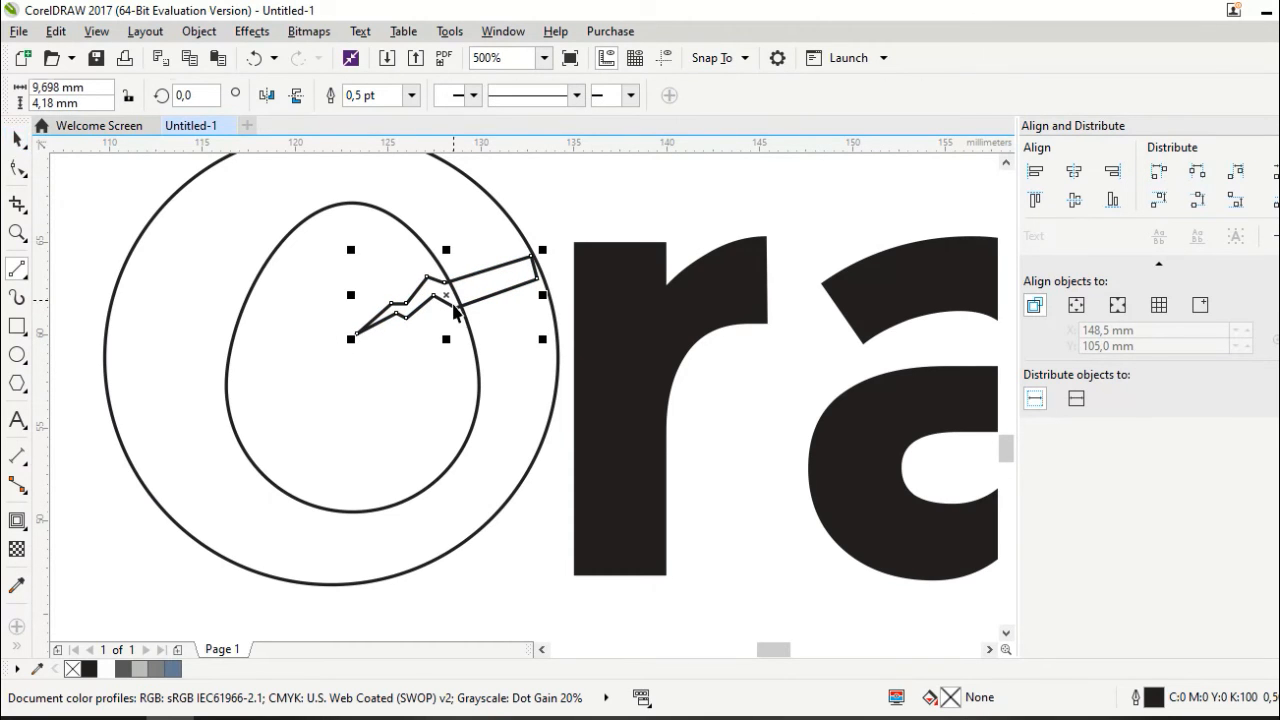
{"action": "key", "text": "space"}
{"action": "scroll", "coordinate": [455, 308], "scroll_direction": "down", "scroll_amount": 1}
{"action": "left_click", "coordinate": [519, 456]}
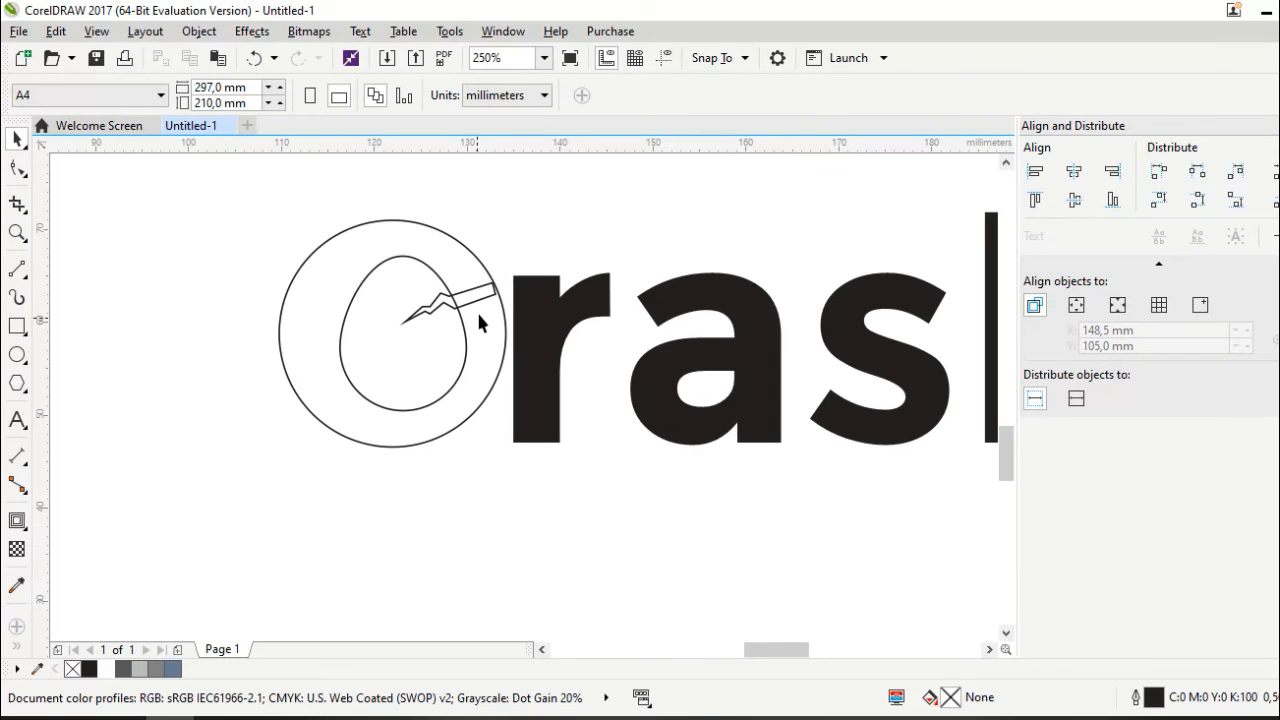
Close the crack path with a line from the bar's right end back to the zigzag
{"action": "scroll", "coordinate": [479, 315], "scroll_direction": "up", "scroll_amount": 1}
{"action": "left_click", "coordinate": [17, 268]}
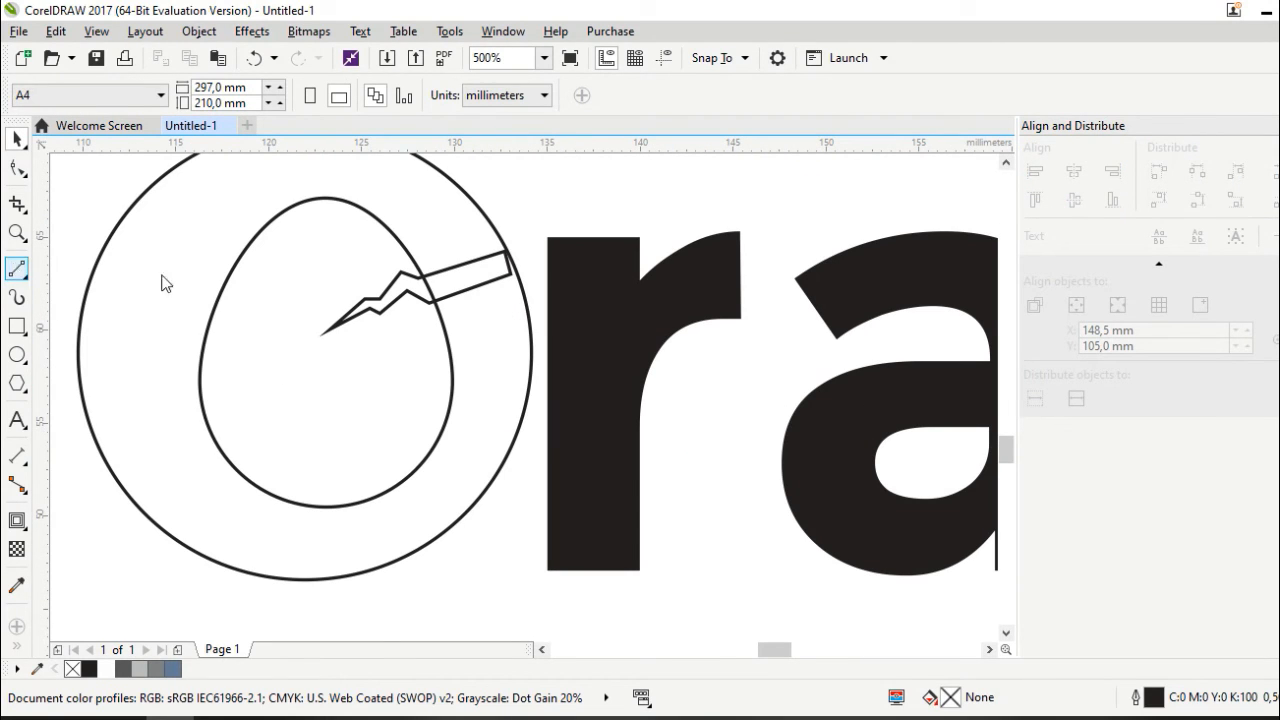
{"action": "left_click", "coordinate": [523, 264]}
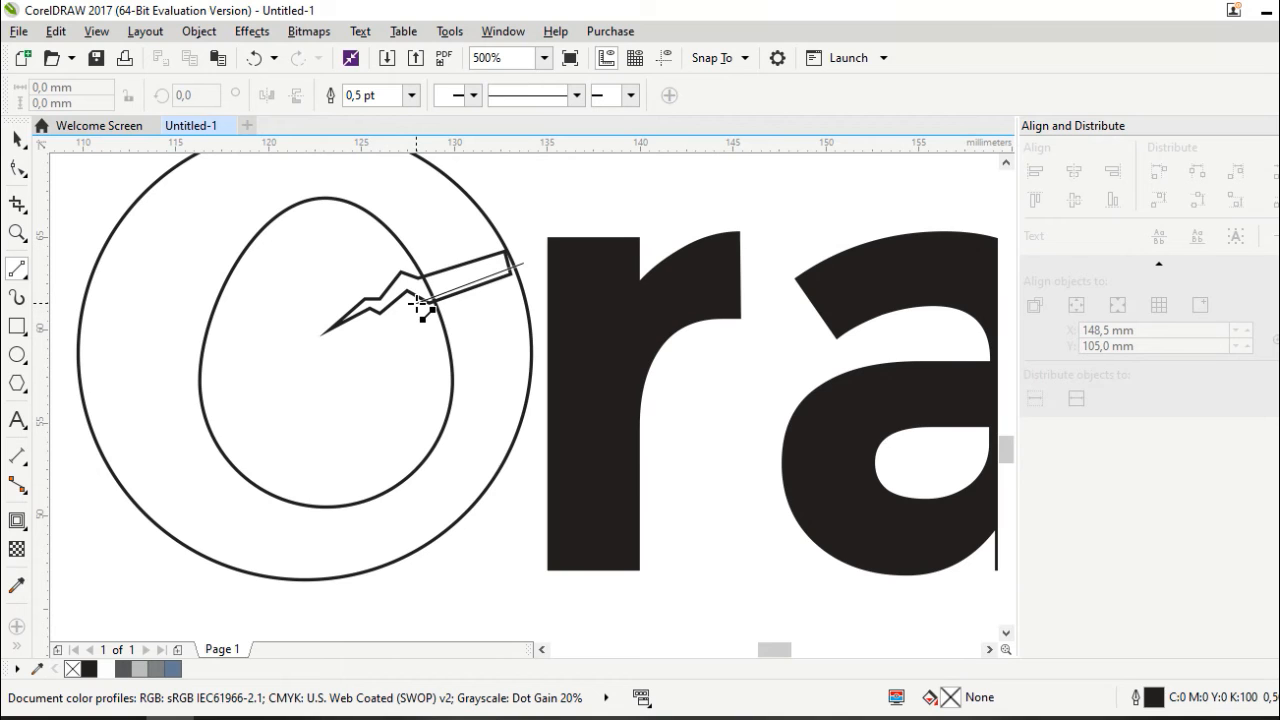
{"action": "left_click", "coordinate": [431, 301]}
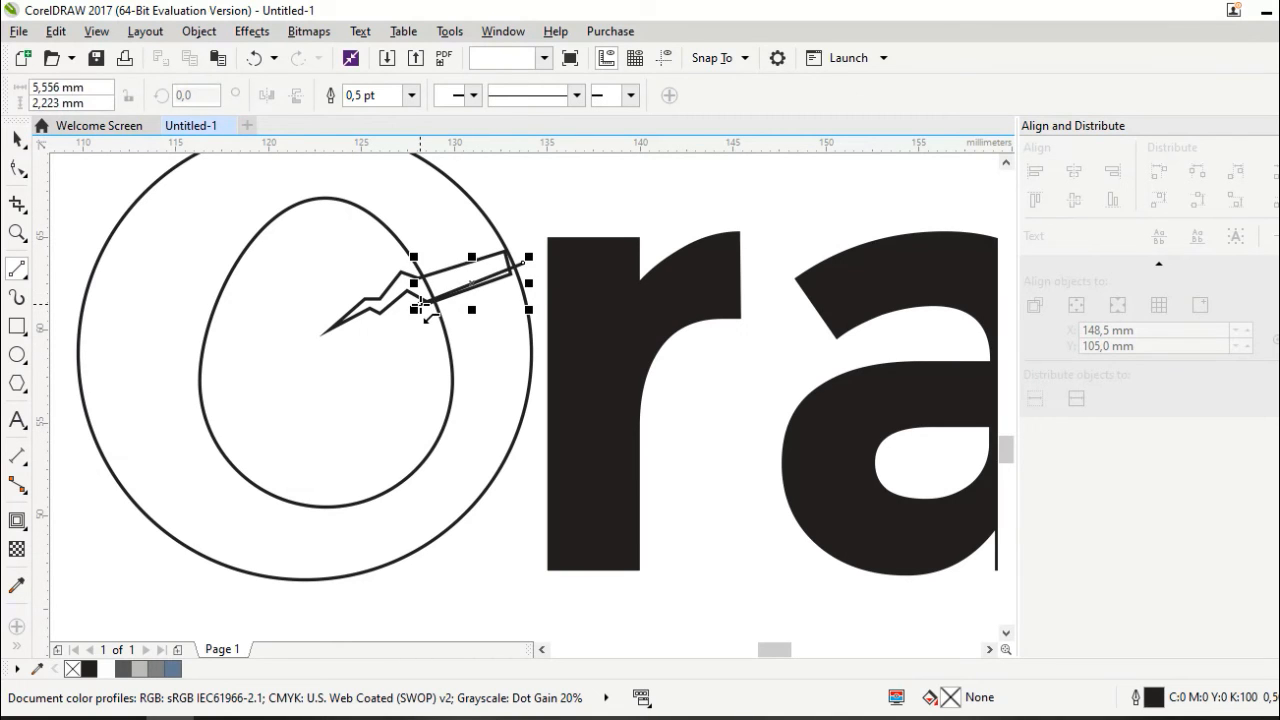
Draw a closed four-sided shell fragment from the bar's end down to the circle's right edge
{"action": "left_click", "coordinate": [525, 268]}
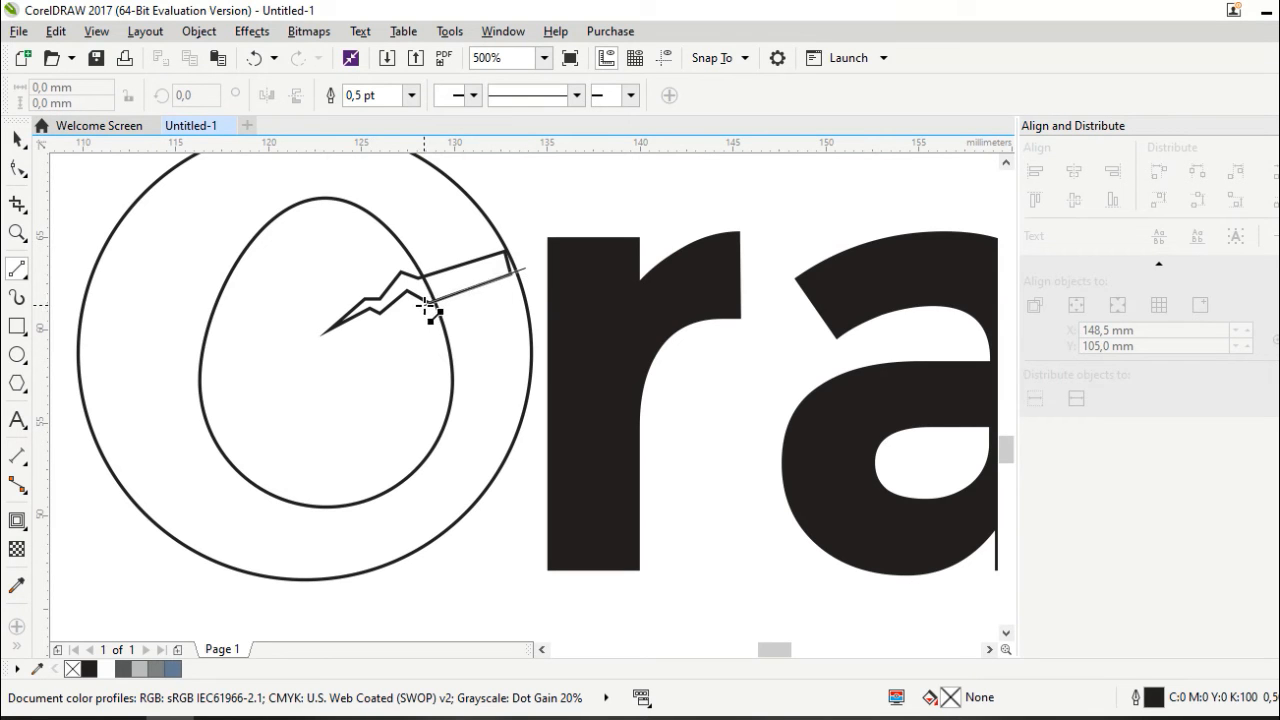
{"action": "left_click", "coordinate": [428, 305]}
{"action": "left_click", "coordinate": [426, 305]}
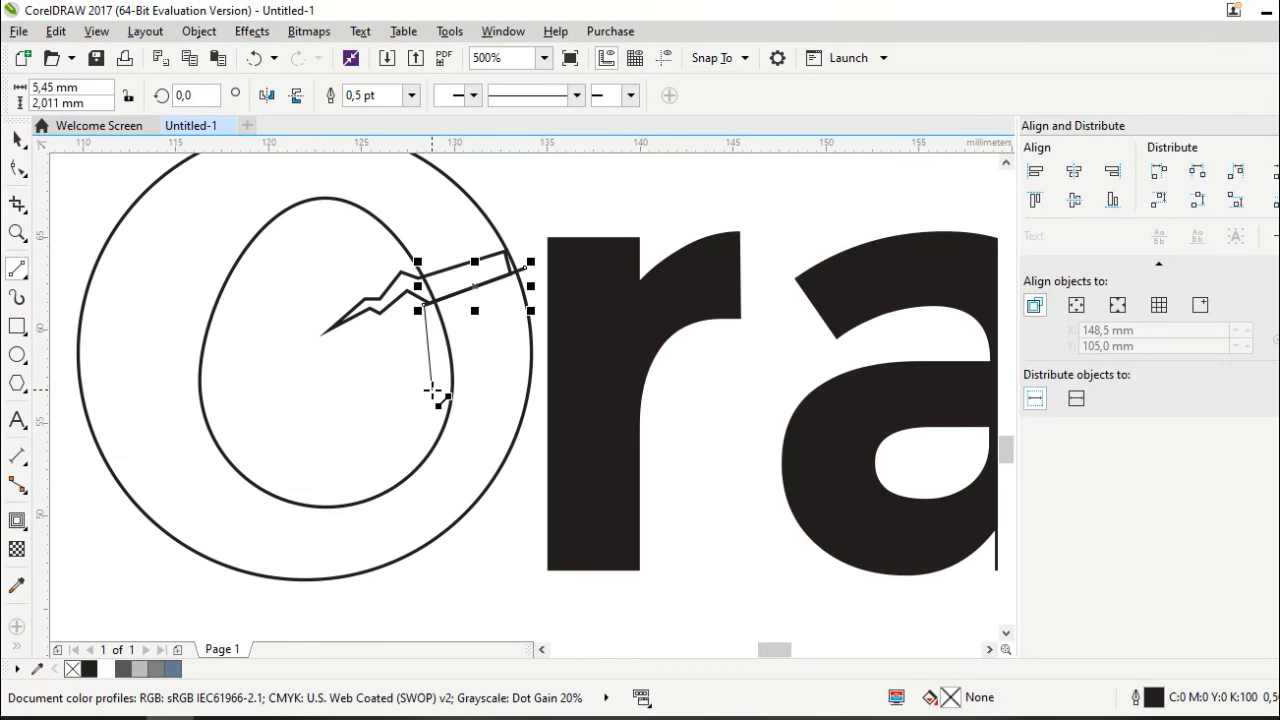
{"action": "left_click", "coordinate": [431, 390]}
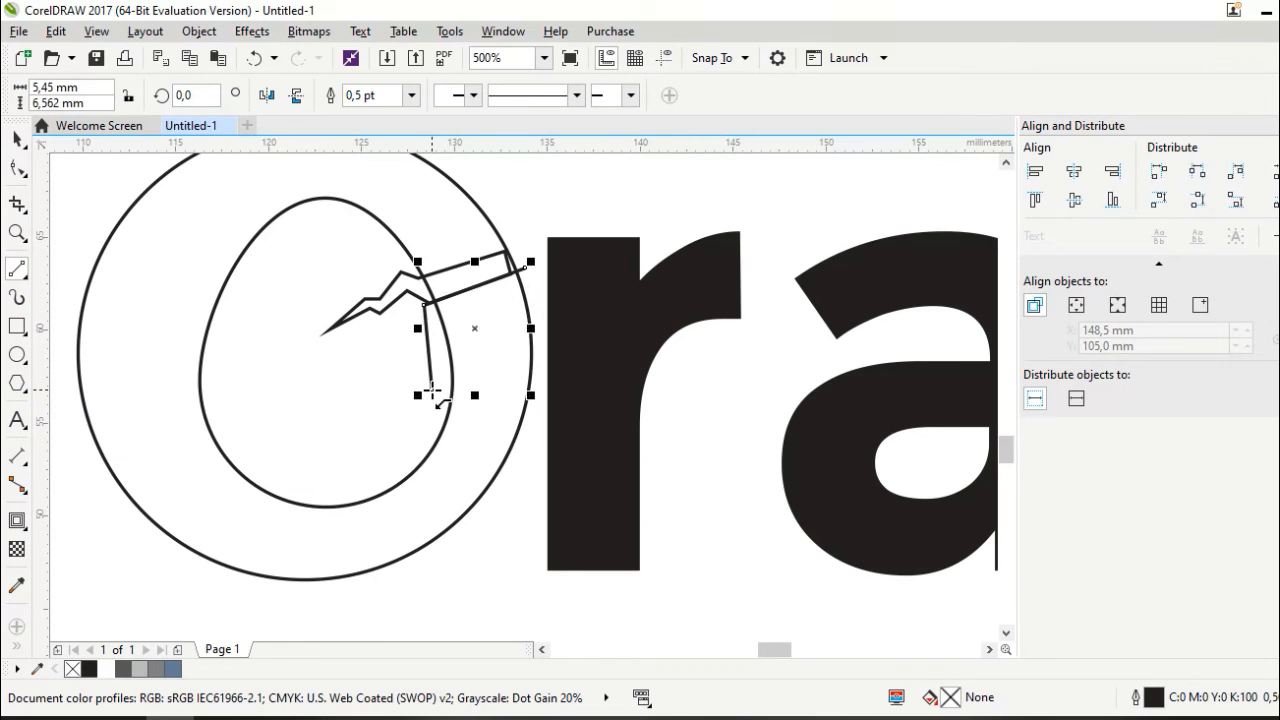
{"action": "left_click", "coordinate": [531, 419]}
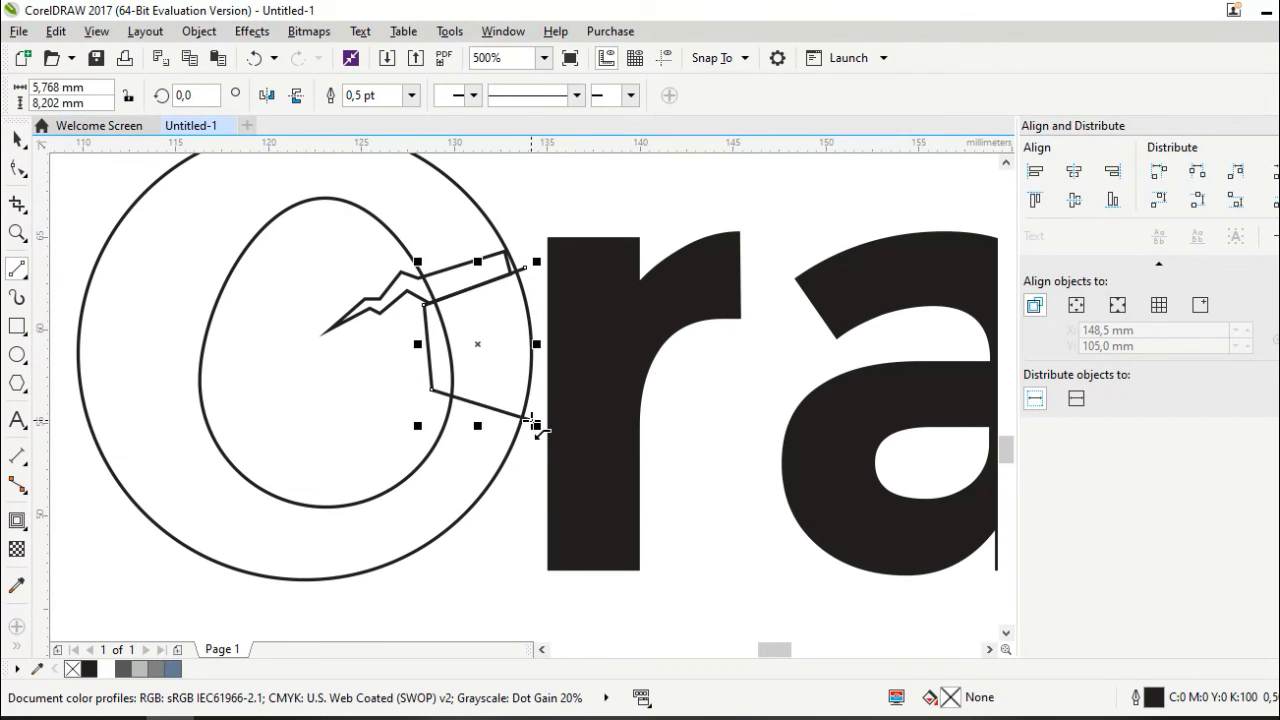
{"action": "left_click", "coordinate": [545, 348]}
{"action": "left_click", "coordinate": [524, 267]}
{"action": "left_click", "coordinate": [17, 139]}
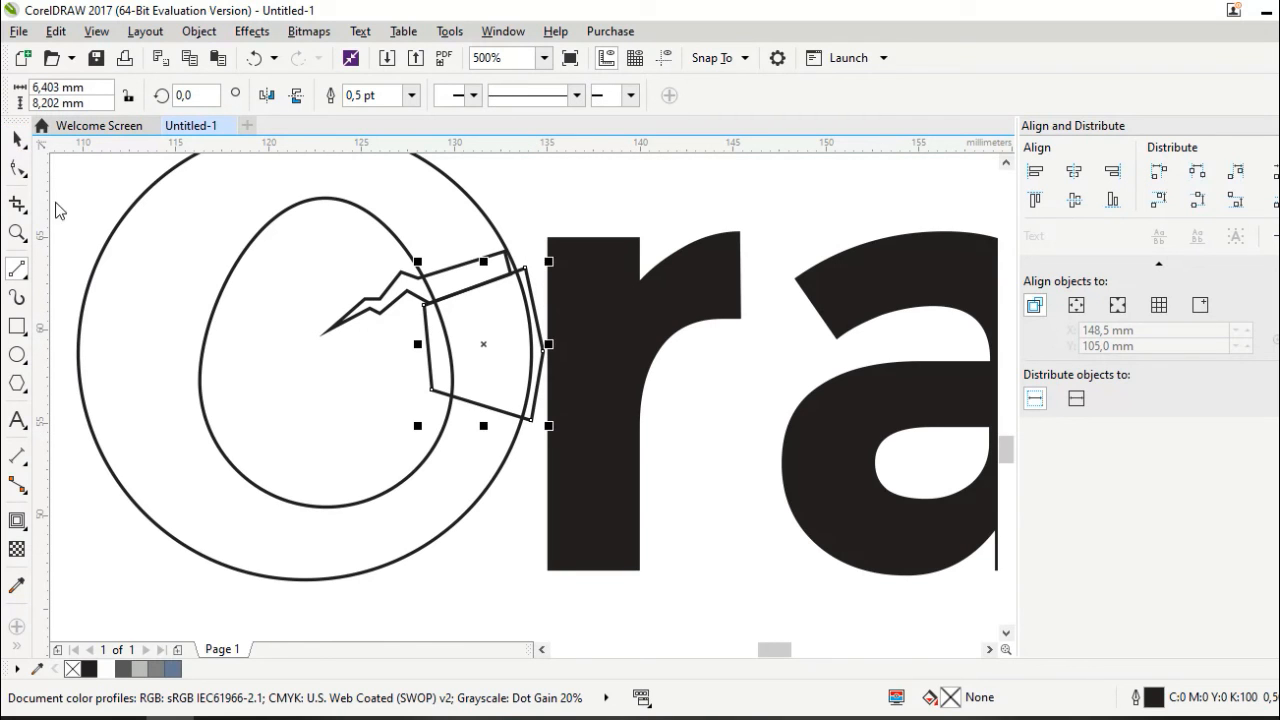
{"action": "left_click", "coordinate": [119, 405]}
Fill the outer circle black and the egg white, and remove the crack's outline
{"action": "left_click", "coordinate": [89, 669]}
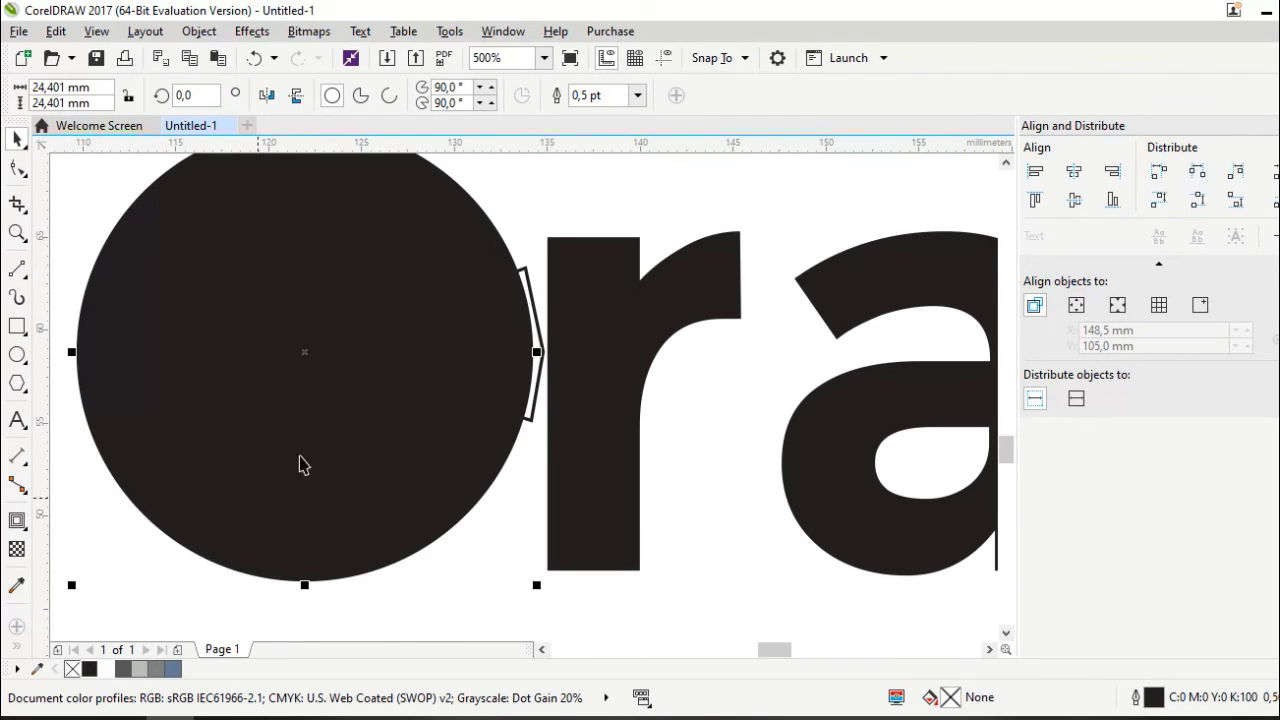
{"action": "left_click", "coordinate": [316, 441]}
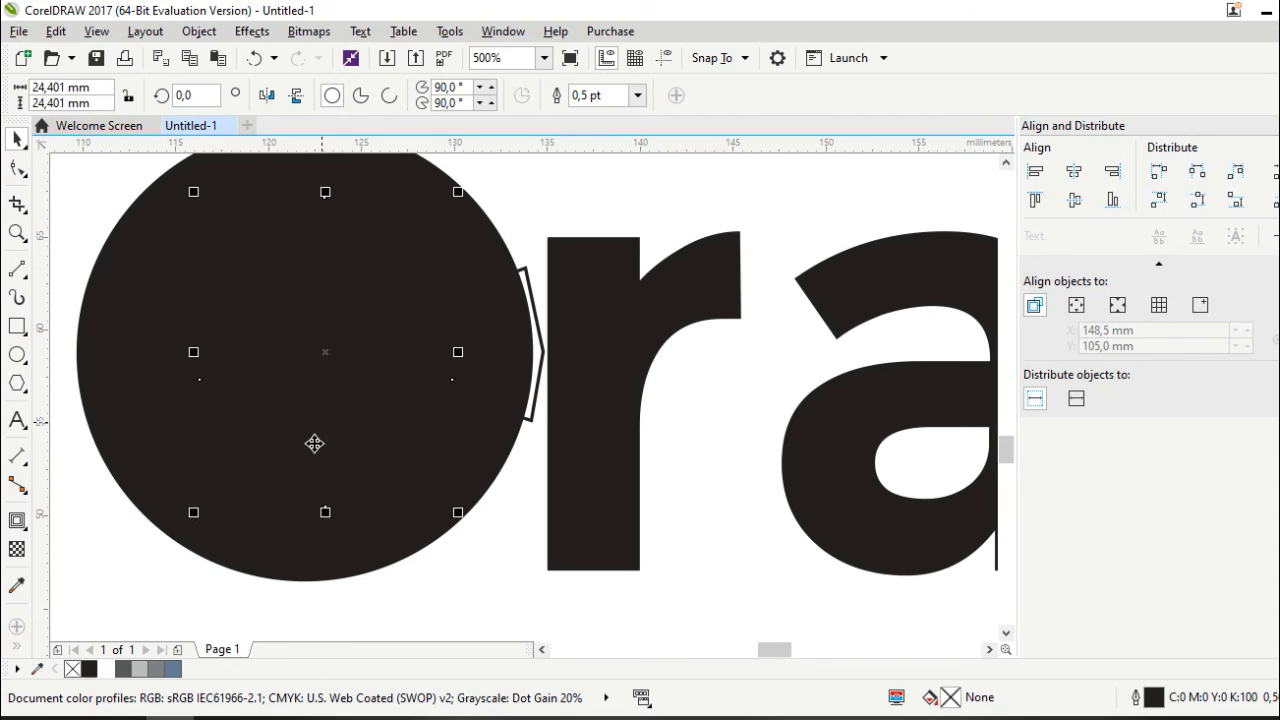
{"action": "left_click", "coordinate": [106, 669]}
{"action": "left_click", "coordinate": [412, 297]}
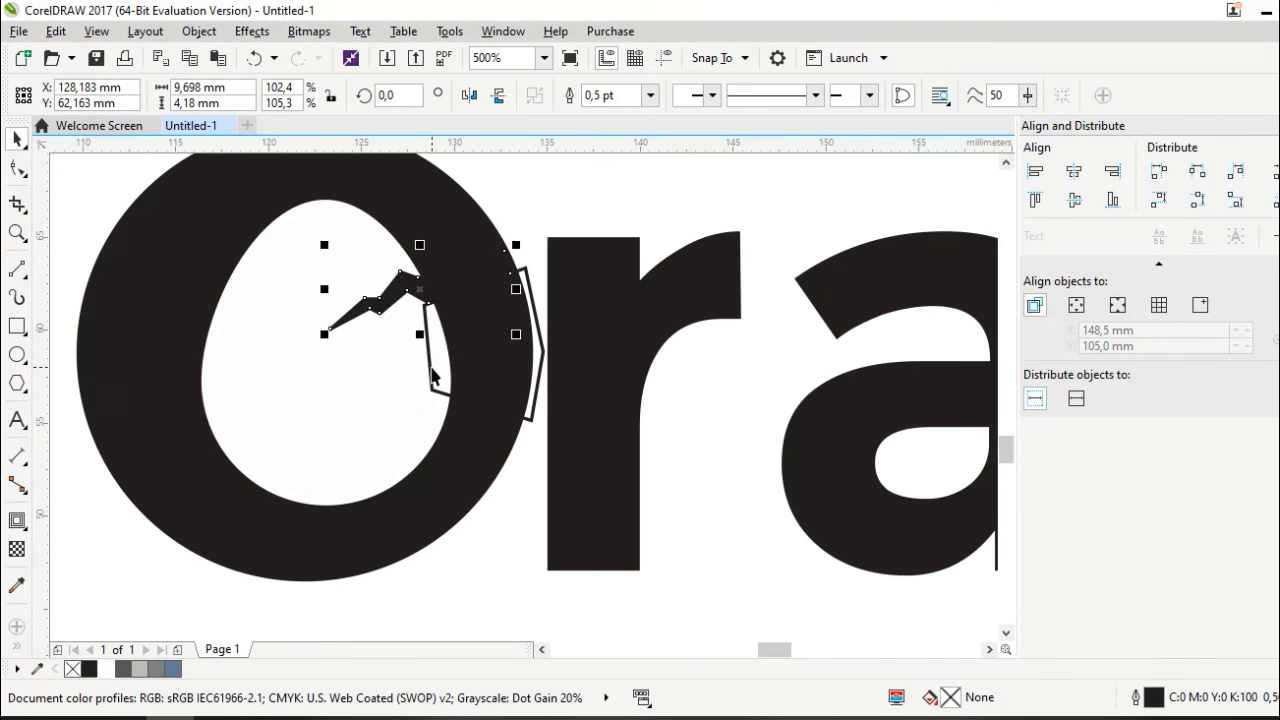
{"action": "left_click", "coordinate": [650, 95]}
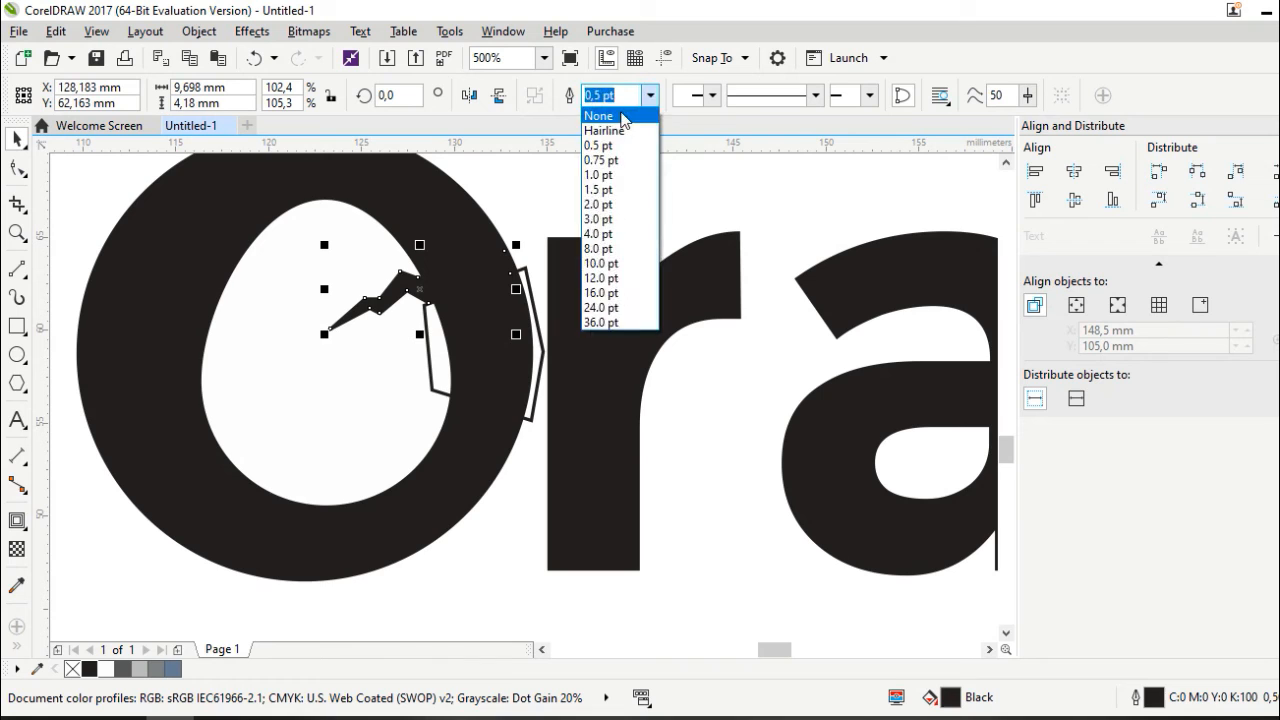
{"action": "left_click", "coordinate": [600, 116]}
Delete the inner egg shape from inside the O
{"action": "left_click", "coordinate": [429, 345]}
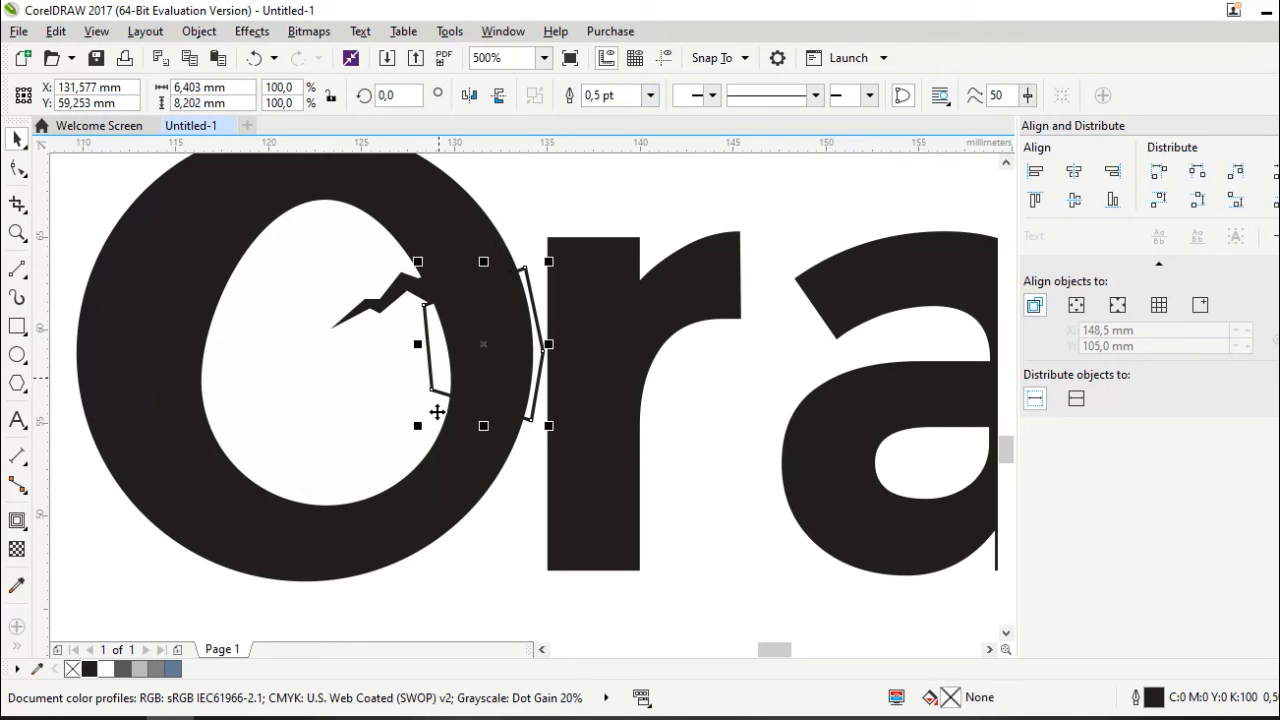
{"action": "left_click", "coordinate": [410, 515]}
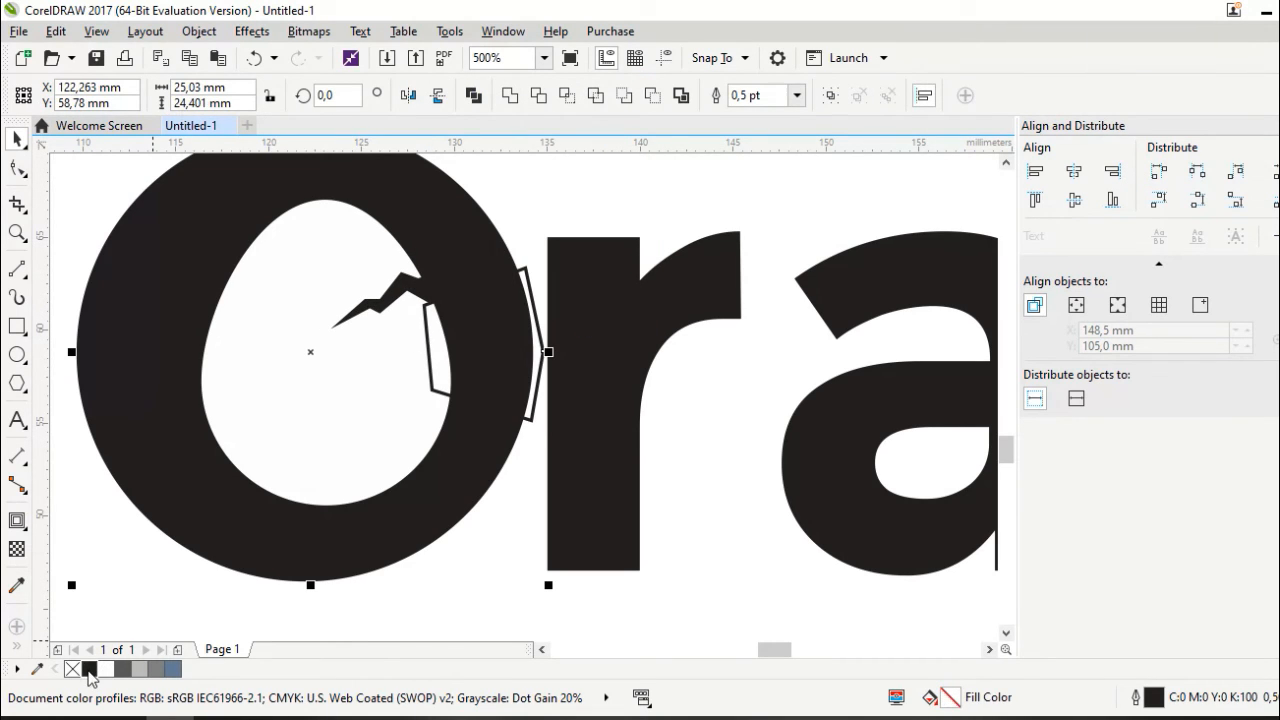
{"action": "left_click", "coordinate": [251, 425]}
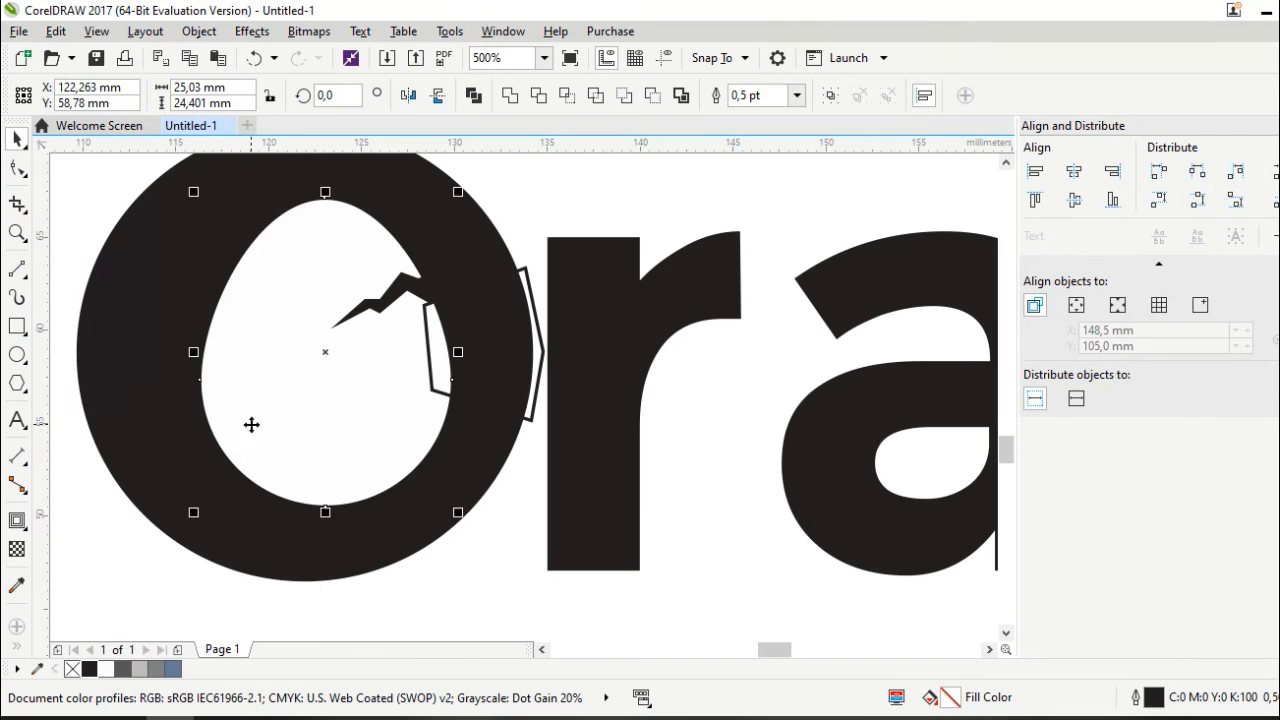
{"action": "left_click", "coordinate": [163, 350], "text": "shift"}
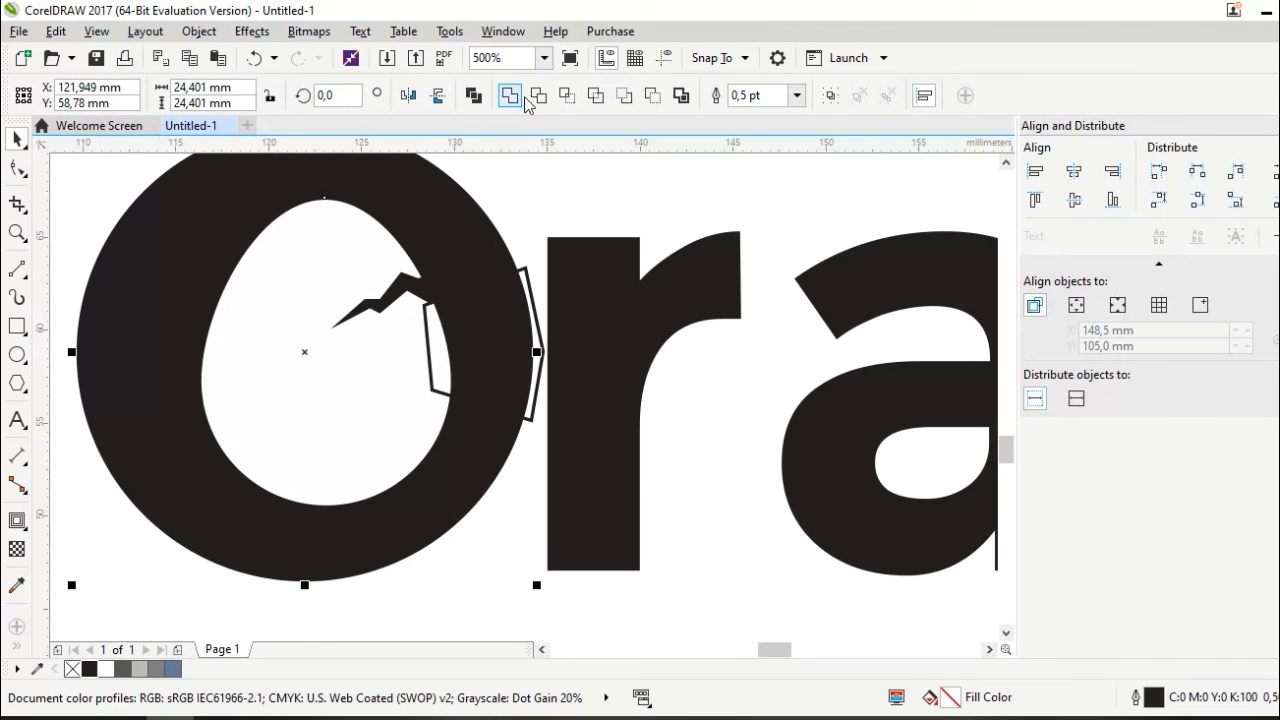
{"action": "left_click", "coordinate": [275, 318]}
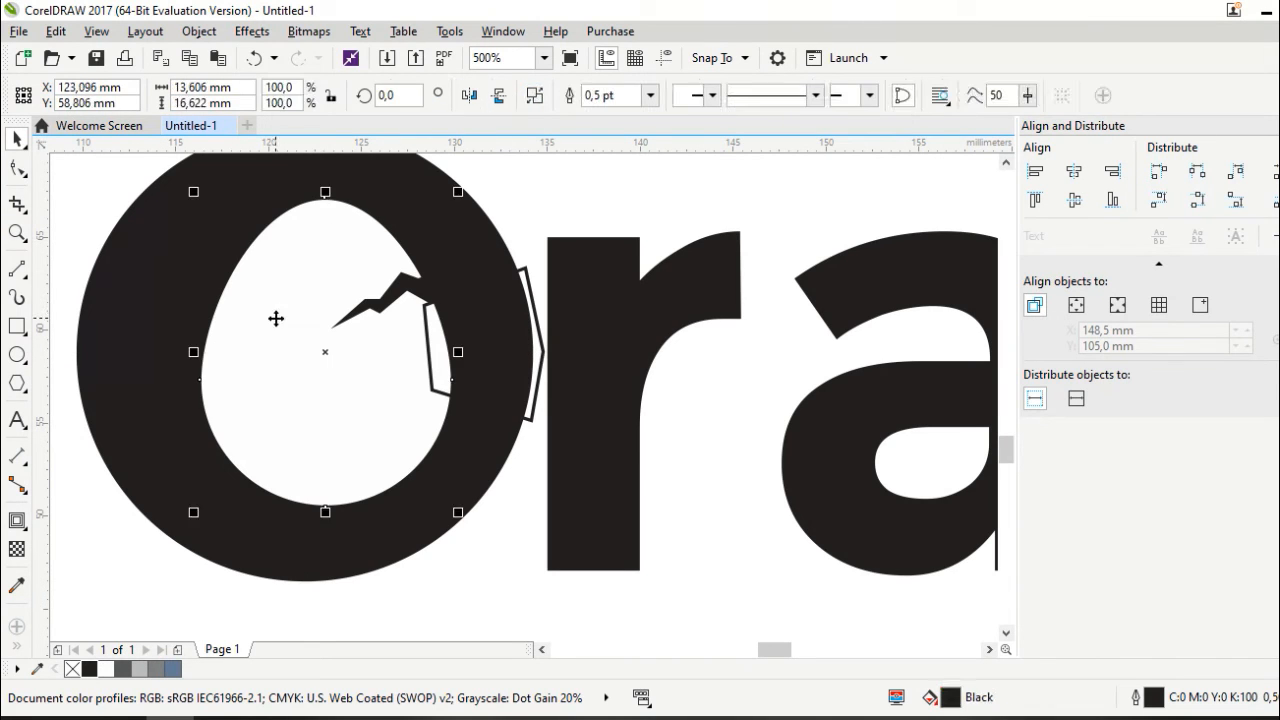
{"action": "key", "text": "Delete"}
Trim the wedge out of the O, then delete the leftover wedge polygon
{"action": "left_click", "coordinate": [446, 362]}
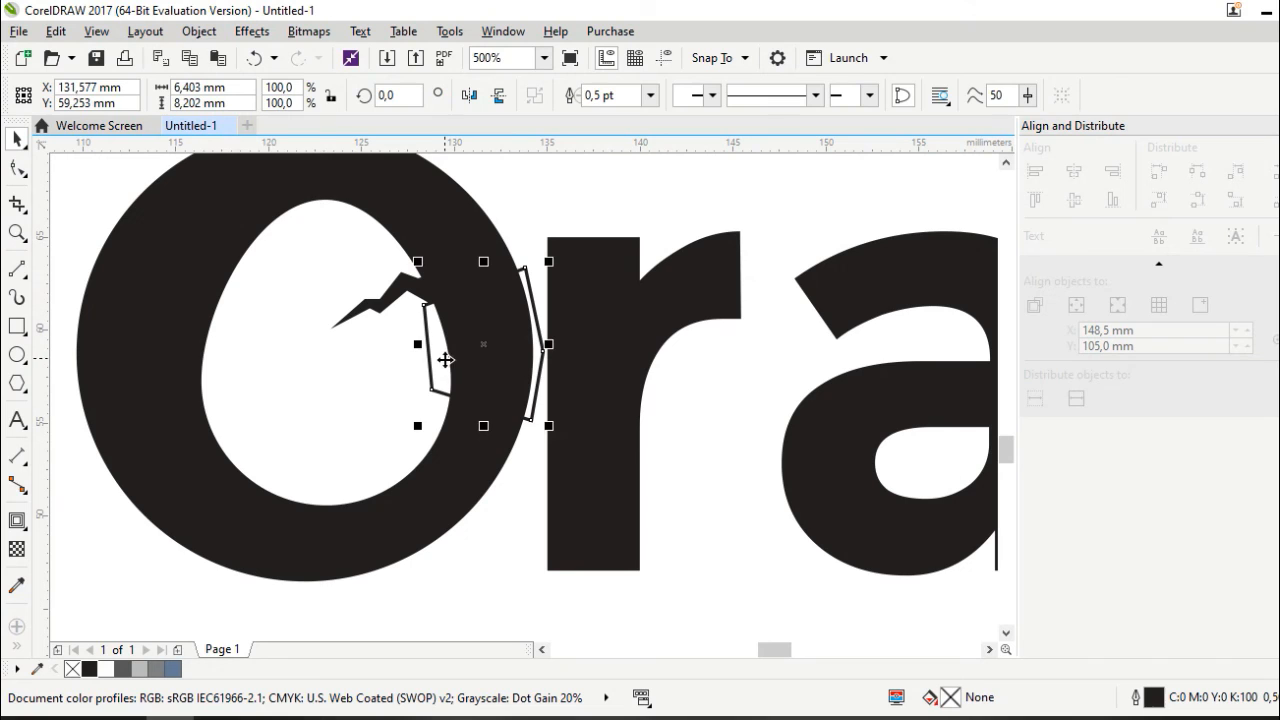
{"action": "left_click", "coordinate": [510, 253]}
{"action": "left_click", "coordinate": [539, 96]}
{"action": "left_click", "coordinate": [439, 362]}
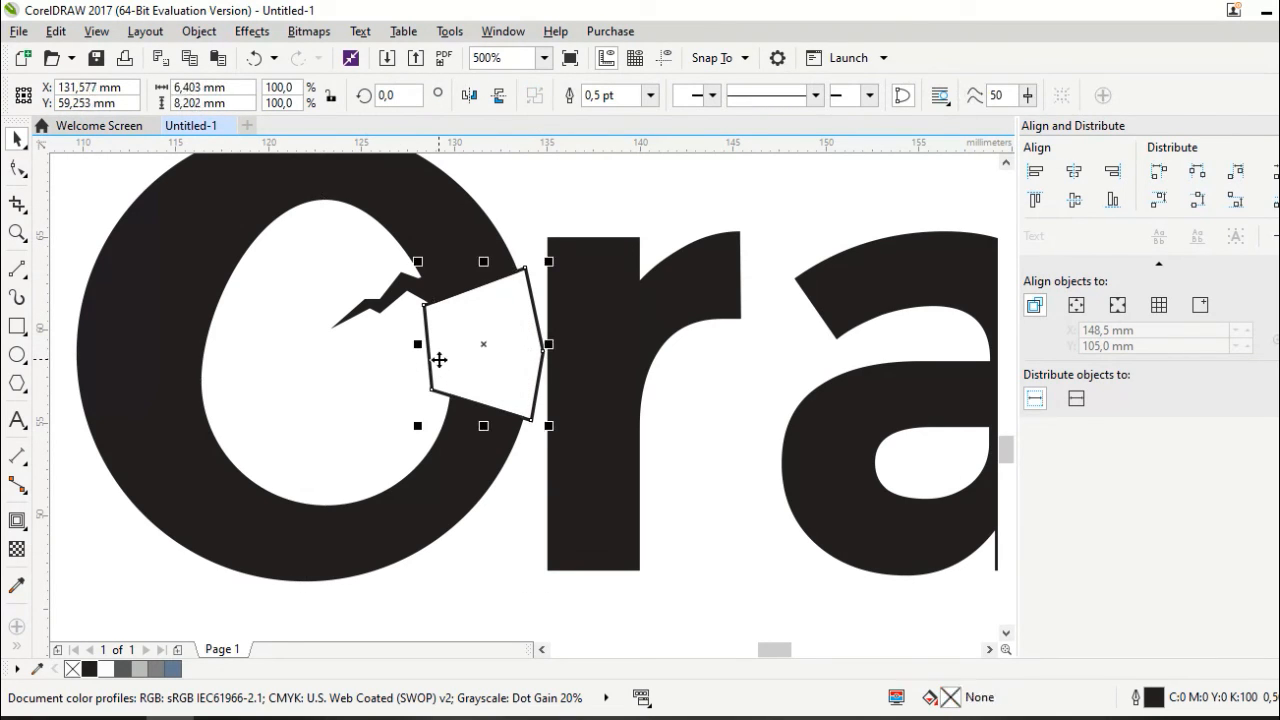
{"action": "key", "text": "Delete"}
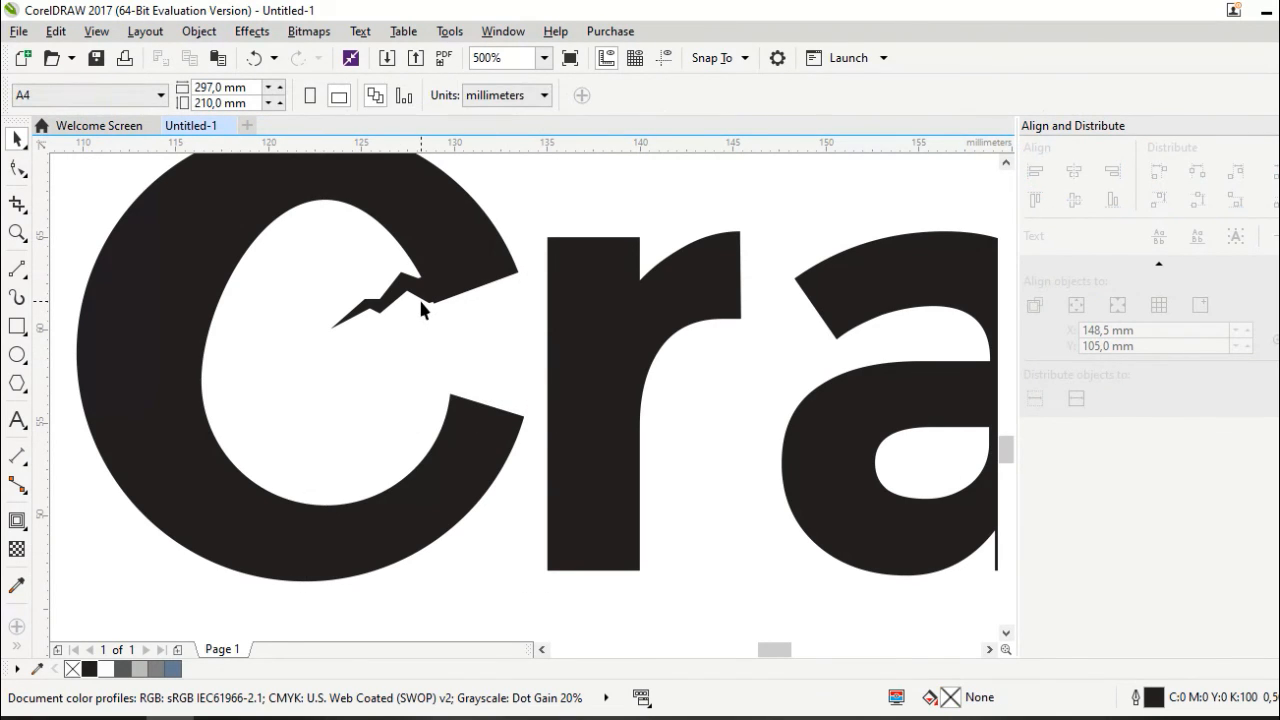
Nudge the crack shape down and back up to position it over the C
{"action": "left_click", "coordinate": [418, 297]}
{"action": "key", "text": "Down"}
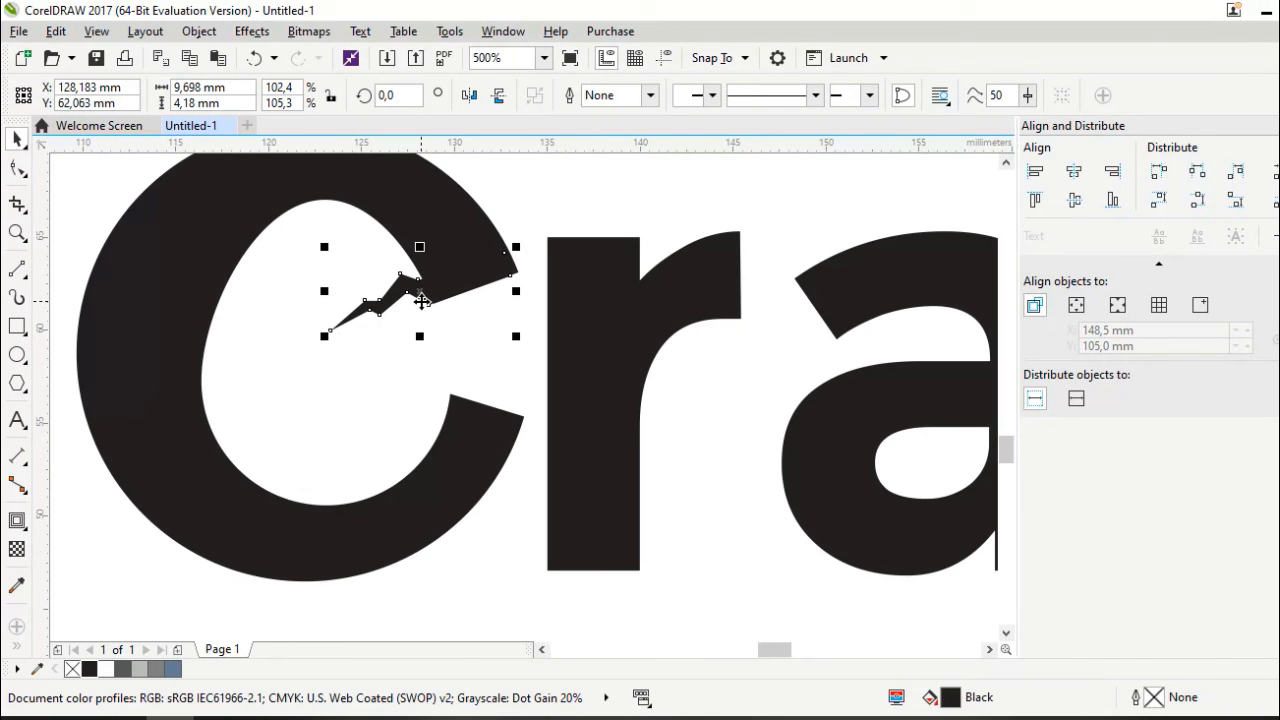
{"action": "left_click", "coordinate": [390, 213], "text": "shift"}
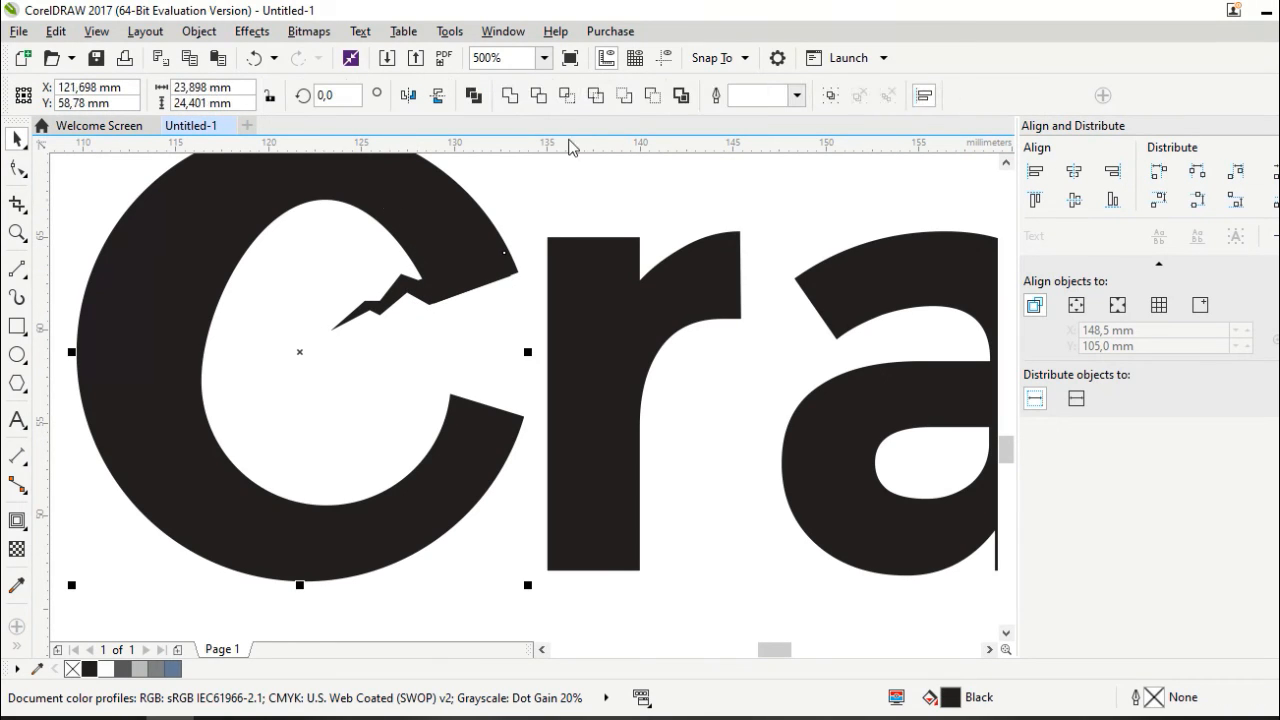
{"action": "left_click", "coordinate": [481, 290]}
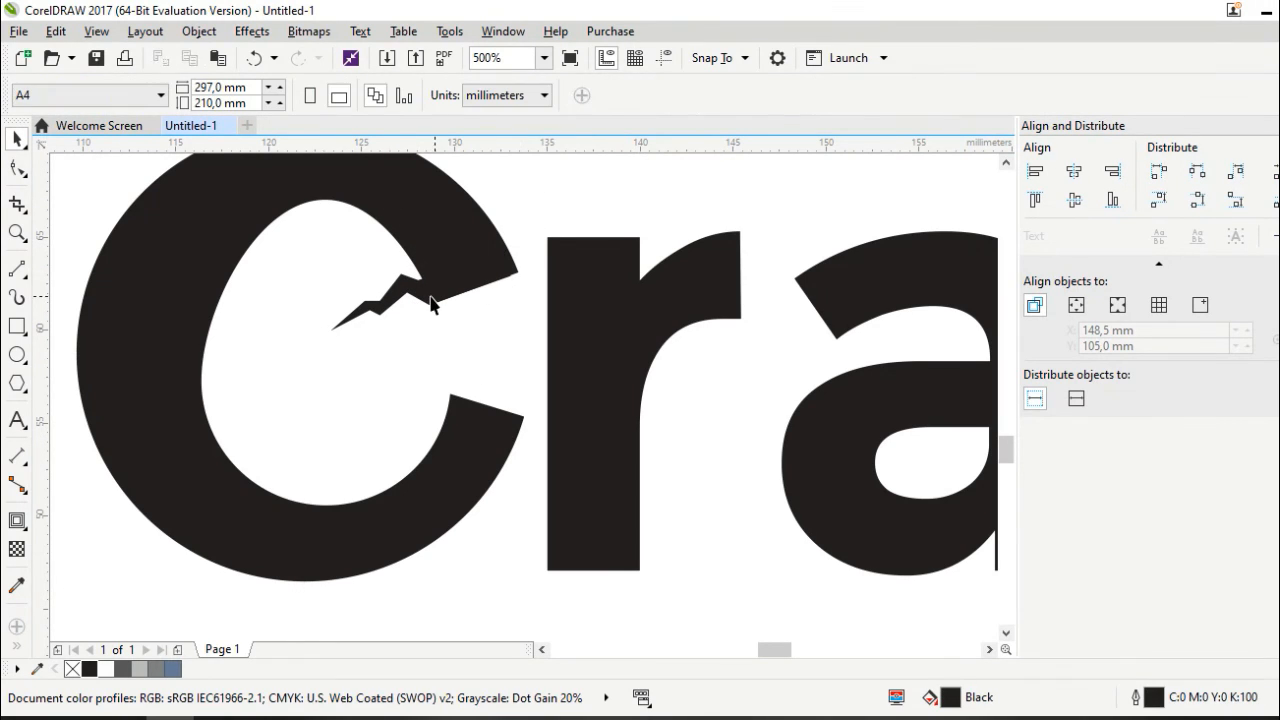
{"action": "left_click", "coordinate": [449, 289]}
{"action": "scroll", "coordinate": [449, 289], "scroll_direction": "up", "scroll_amount": 1}
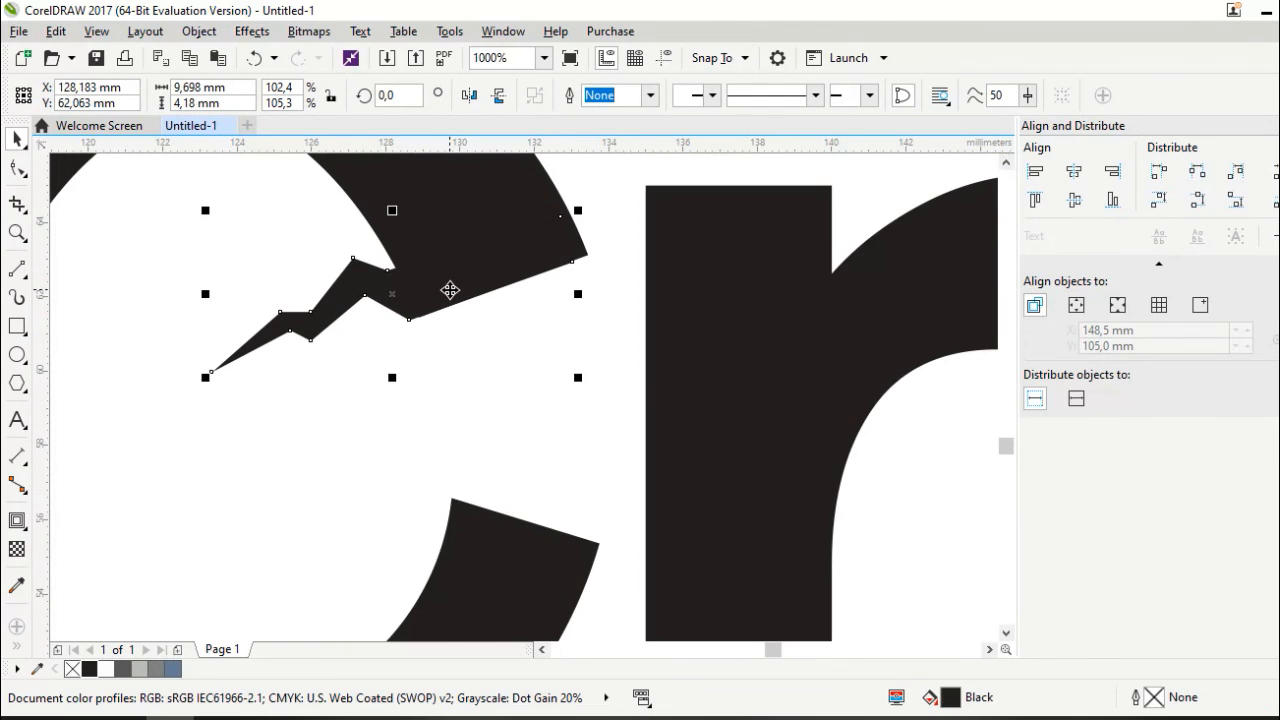
{"action": "key", "text": "Up"}
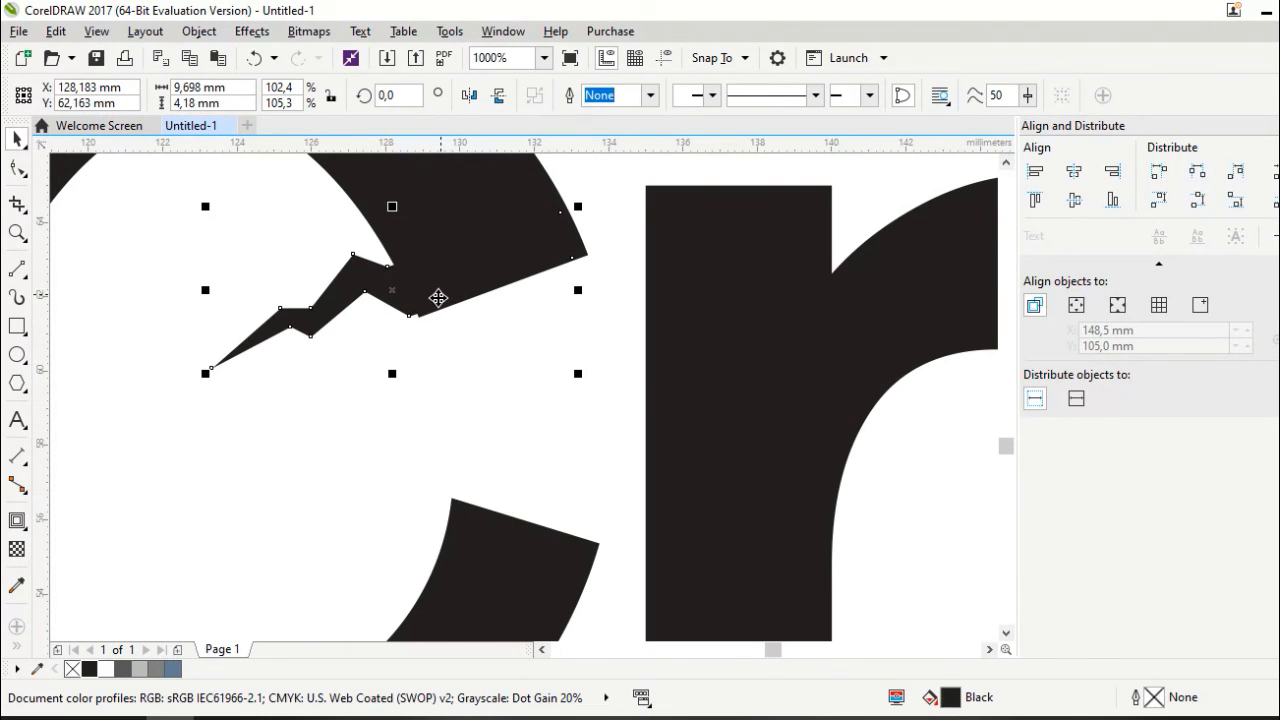
Drag the crack's corner nodes so its ends sit flush with the C's edge
{"action": "left_click", "coordinate": [17, 168]}
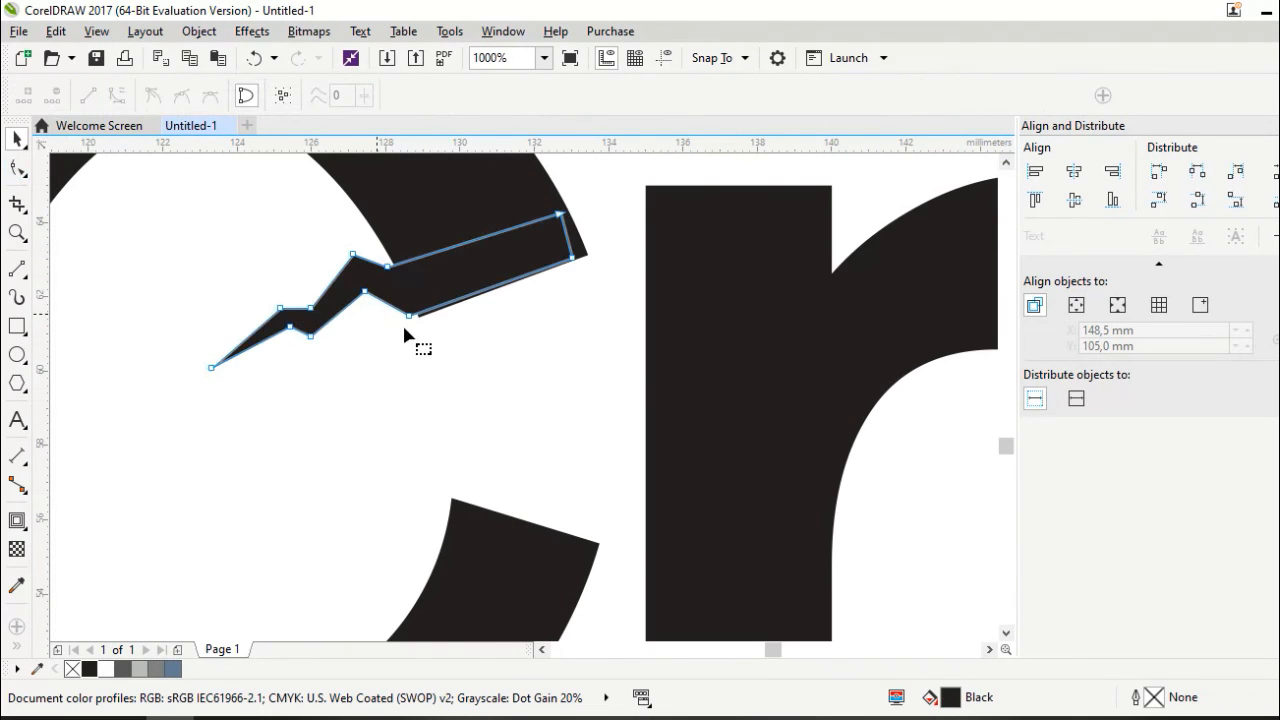
{"action": "scroll", "coordinate": [420, 343], "scroll_direction": "up", "scroll_amount": 2}
{"action": "mouse_move", "coordinate": [412, 281]}
{"action": "left_mouse_down"}
{"action": "mouse_move", "coordinate": [429, 306]}
{"action": "mouse_move", "coordinate": [421, 299]}
{"action": "left_mouse_up"}
{"action": "scroll", "coordinate": [440, 300], "scroll_direction": "down", "scroll_amount": 2}
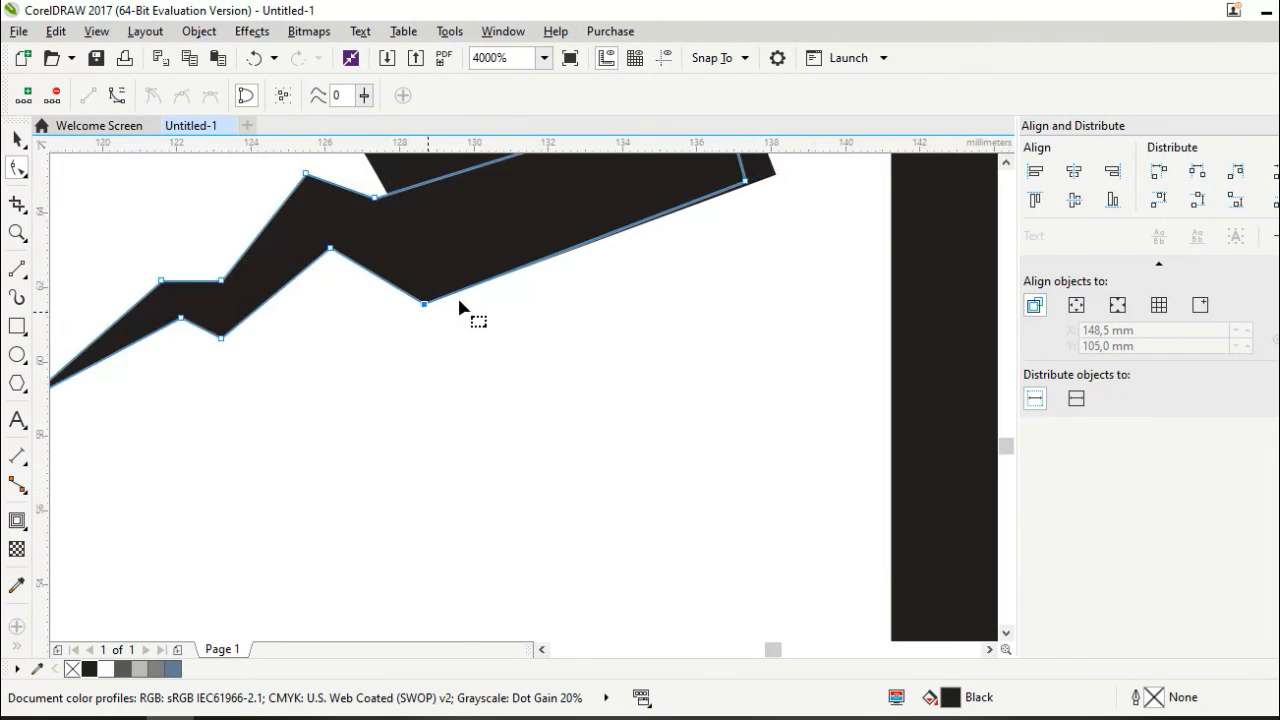
{"action": "scroll", "coordinate": [597, 250], "scroll_direction": "up", "scroll_amount": 2}
{"action": "left_click_drag", "start_coordinate": [533, 259], "coordinate": [541, 265]}
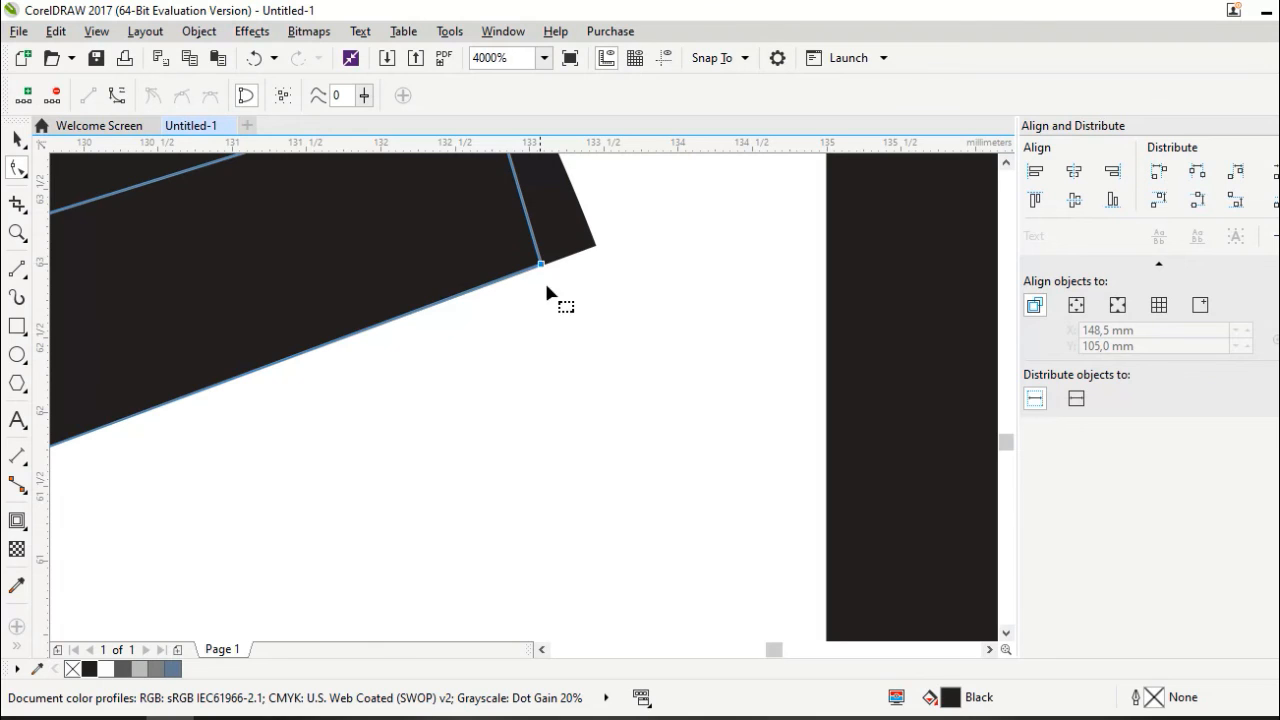
{"action": "scroll", "coordinate": [547, 290], "scroll_direction": "down", "scroll_amount": 1}
Select the crack together with the letter C
{"action": "left_click", "coordinate": [17, 139]}
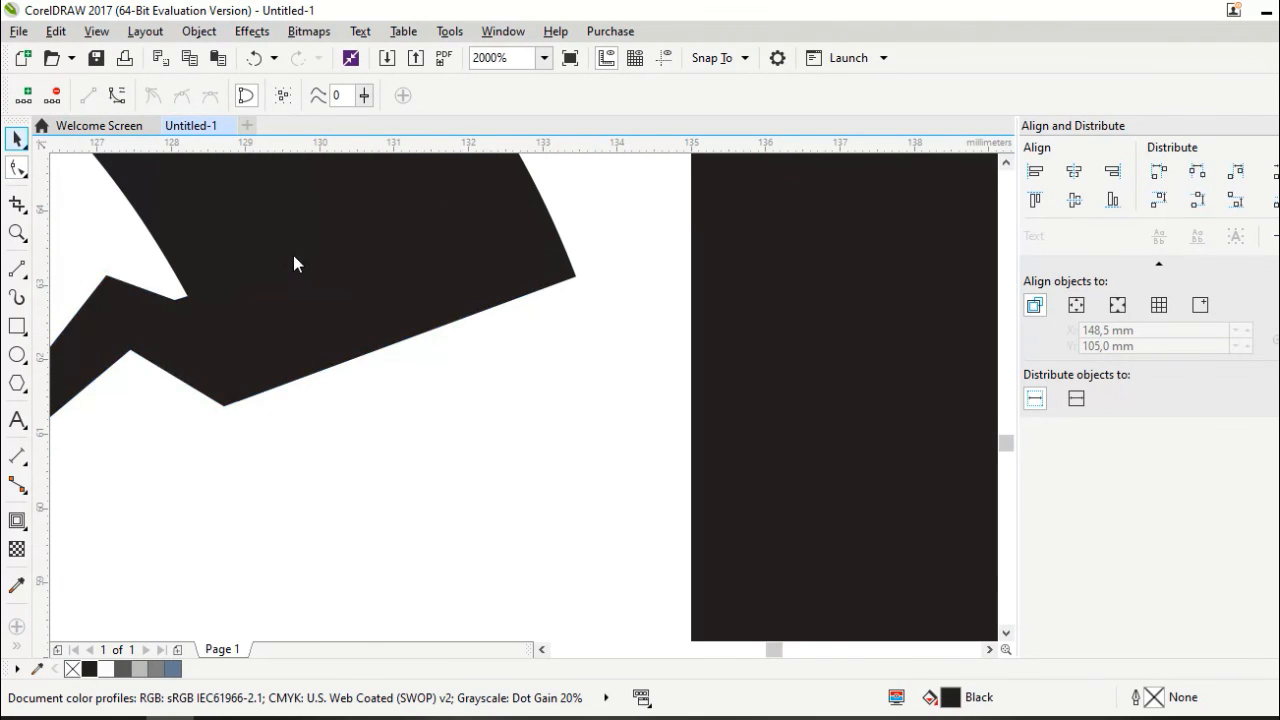
{"action": "left_click", "coordinate": [450, 315]}
{"action": "scroll", "coordinate": [450, 315], "scroll_direction": "down", "scroll_amount": 1}
{"action": "left_click", "coordinate": [393, 243], "text": "shift"}
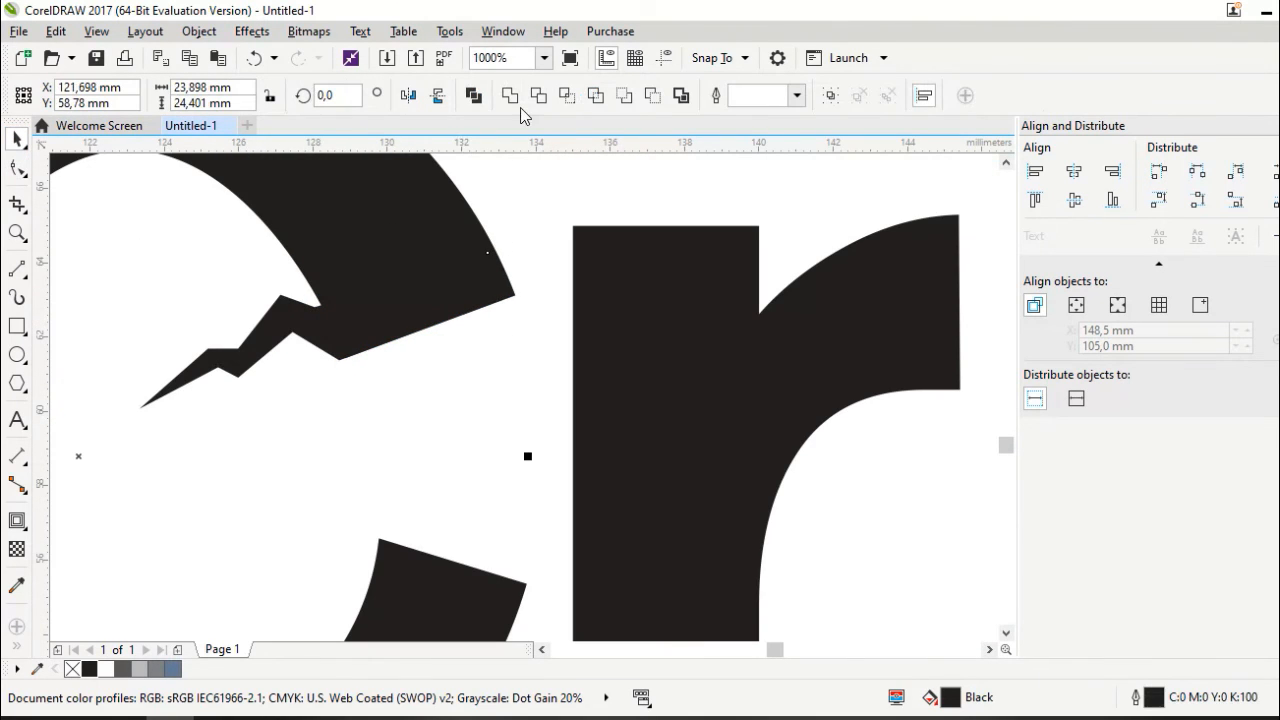
{"action": "scroll", "coordinate": [515, 330], "scroll_direction": "down", "scroll_amount": 2}
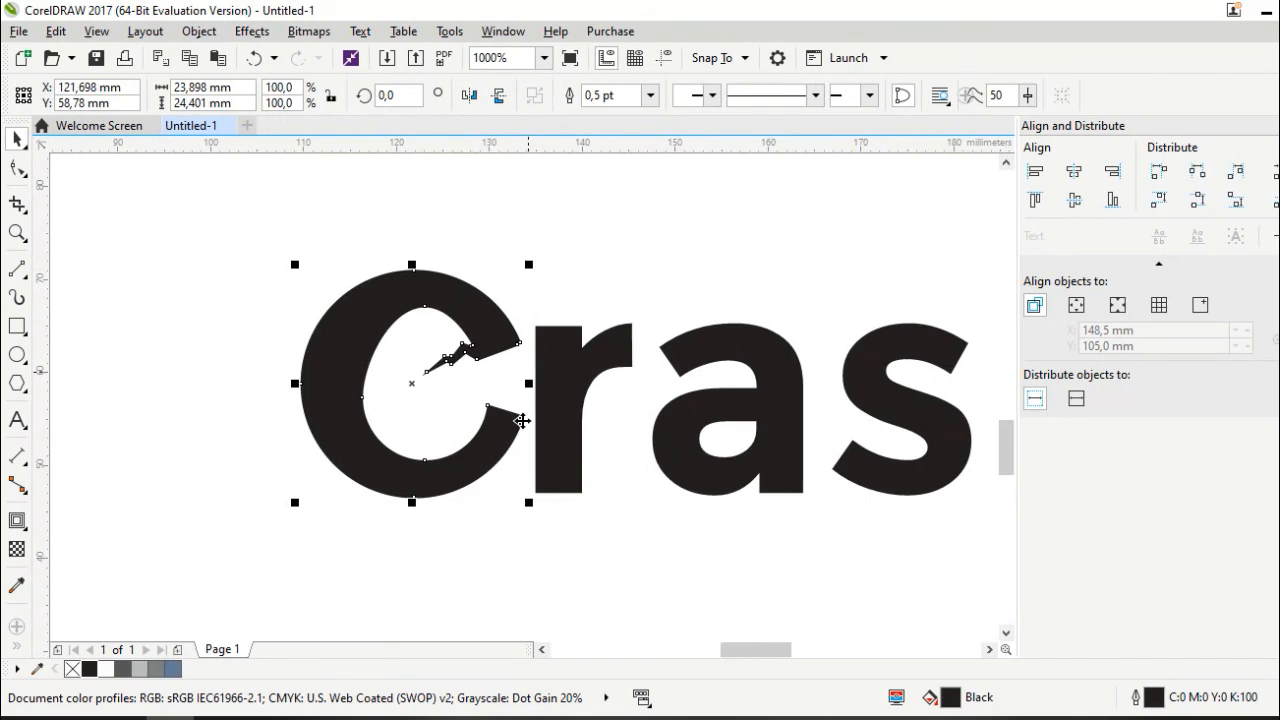
Move the Crash letters onto the black card, make them white, and fine-tune their position
{"action": "left_click", "coordinate": [491, 537]}
{"action": "scroll", "coordinate": [502, 490], "scroll_direction": "down", "scroll_amount": 1}
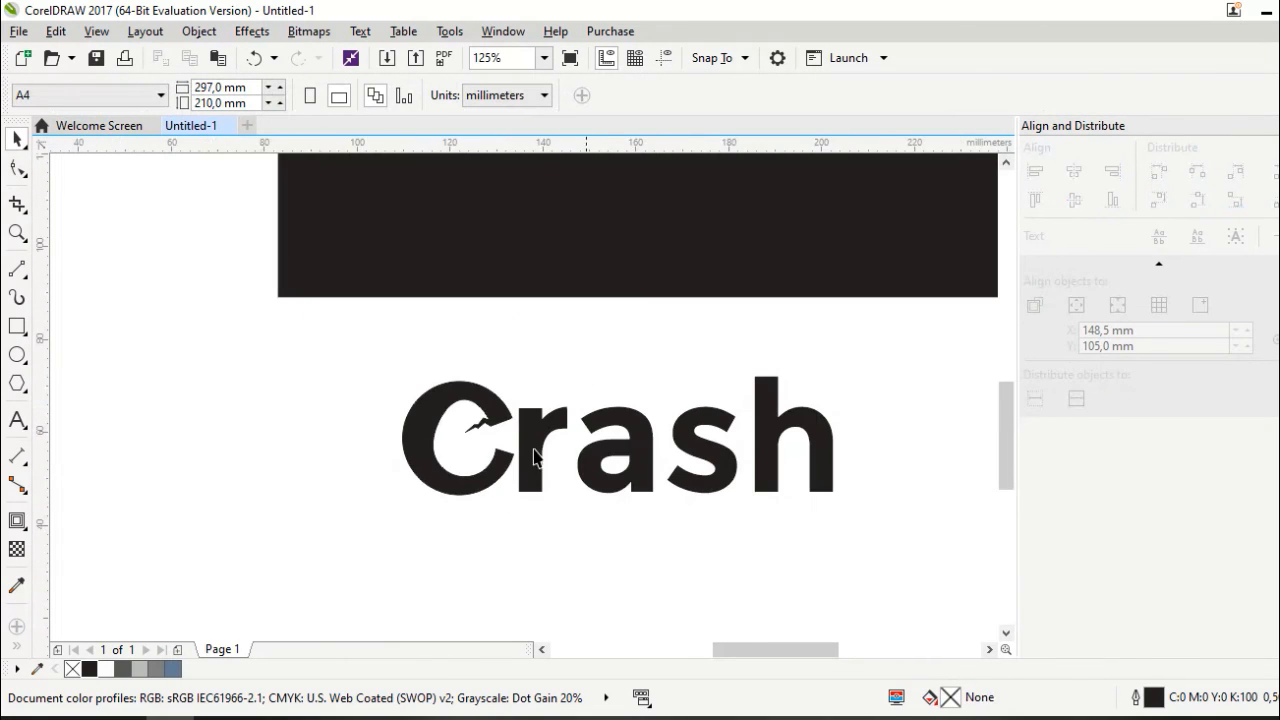
{"action": "scroll", "coordinate": [529, 480], "scroll_direction": "down", "scroll_amount": 1}
{"action": "left_click_drag", "start_coordinate": [733, 516], "coordinate": [423, 382]}
{"action": "left_click_drag", "start_coordinate": [582, 441], "coordinate": [601, 237]}
{"action": "left_click", "coordinate": [105, 670]}
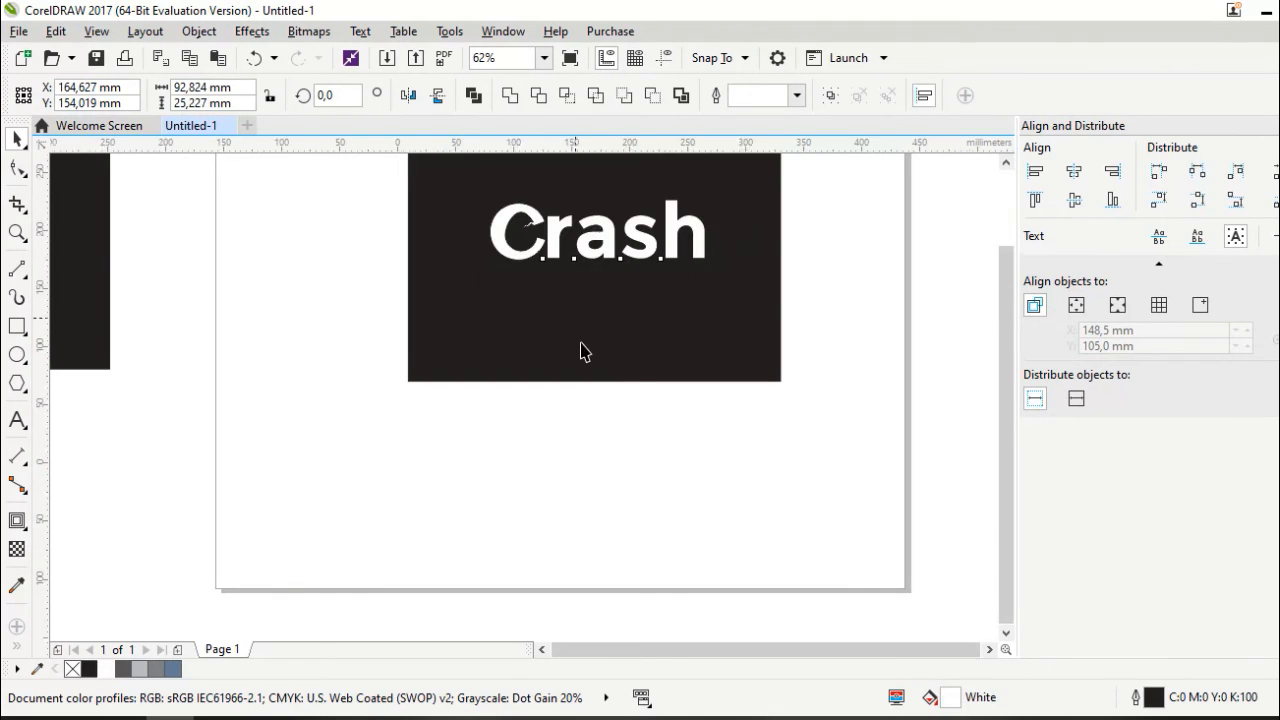
{"action": "scroll", "coordinate": [582, 351], "scroll_direction": "down", "scroll_amount": 1}
{"action": "scroll", "coordinate": [600, 288], "scroll_direction": "up", "scroll_amount": 3}
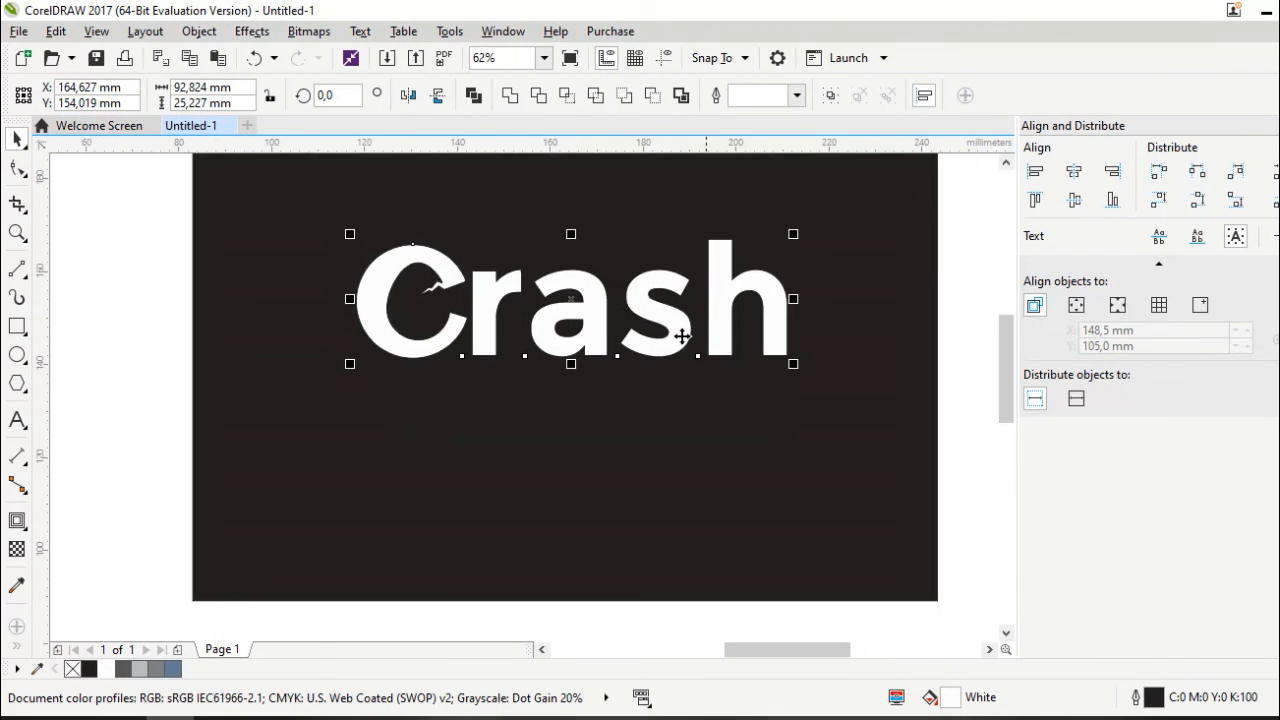
{"action": "left_click_drag", "start_coordinate": [587, 346], "coordinate": [601, 369]}
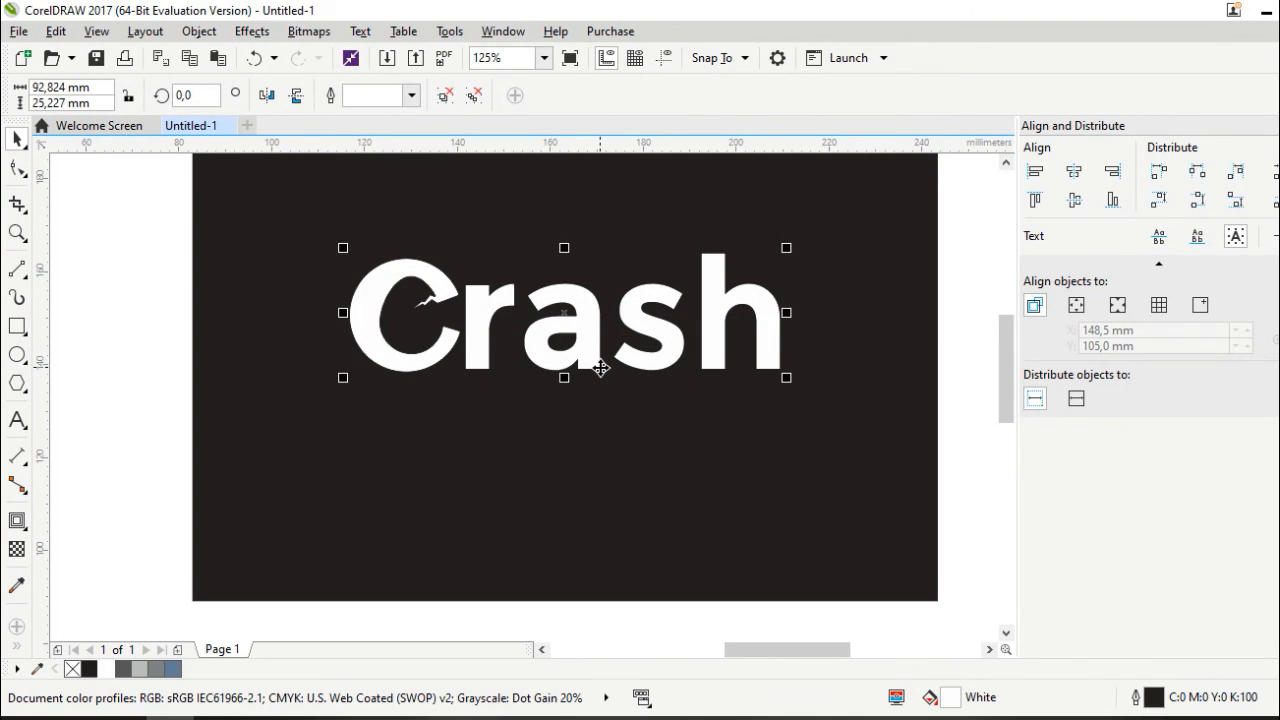
{"action": "scroll", "coordinate": [600, 370], "scroll_direction": "down", "scroll_amount": 1}
{"action": "left_click", "coordinate": [816, 424]}
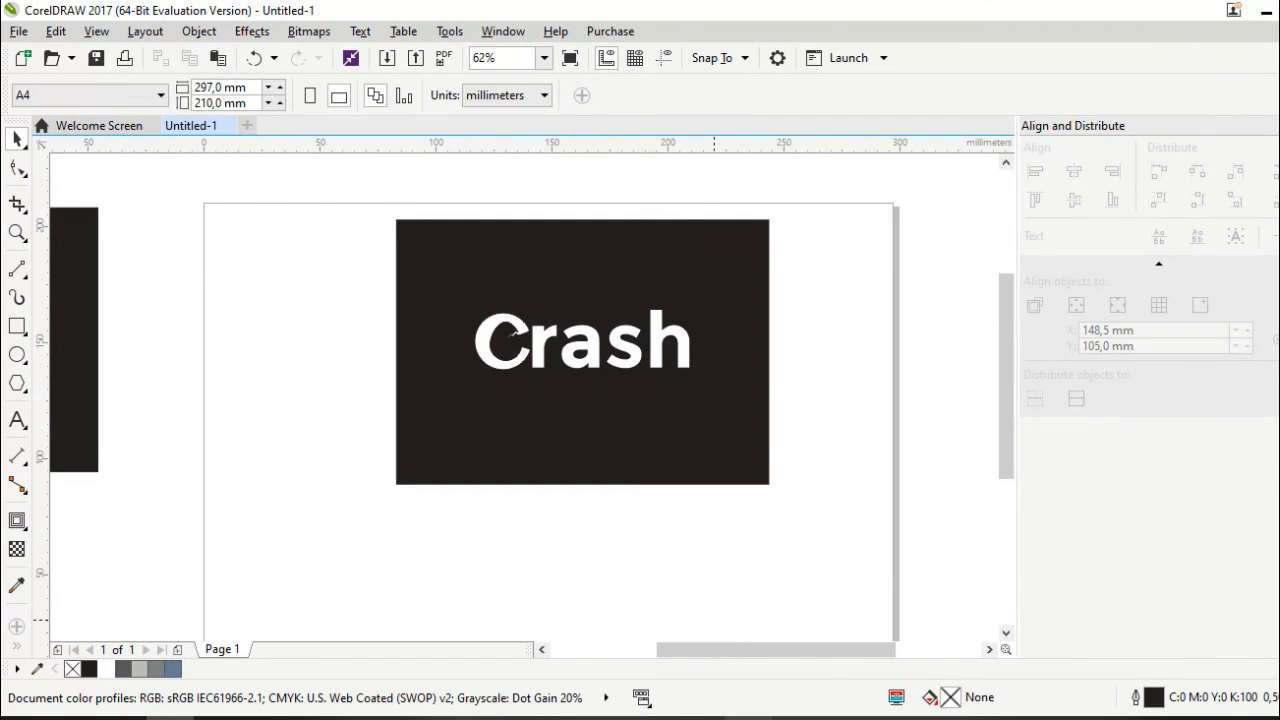
Move the Crash card directly below the JUMP card
{"action": "mouse_move", "coordinate": [700, 706]}
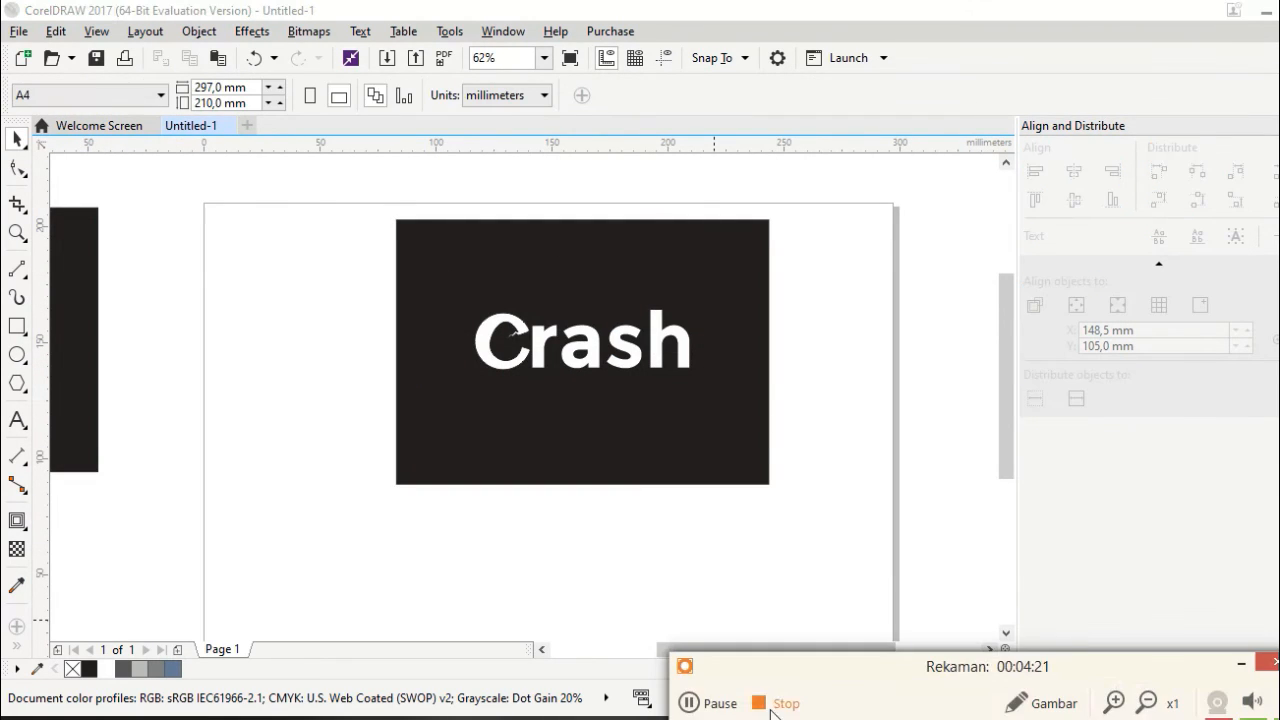
{"action": "left_click", "coordinate": [710, 706]}
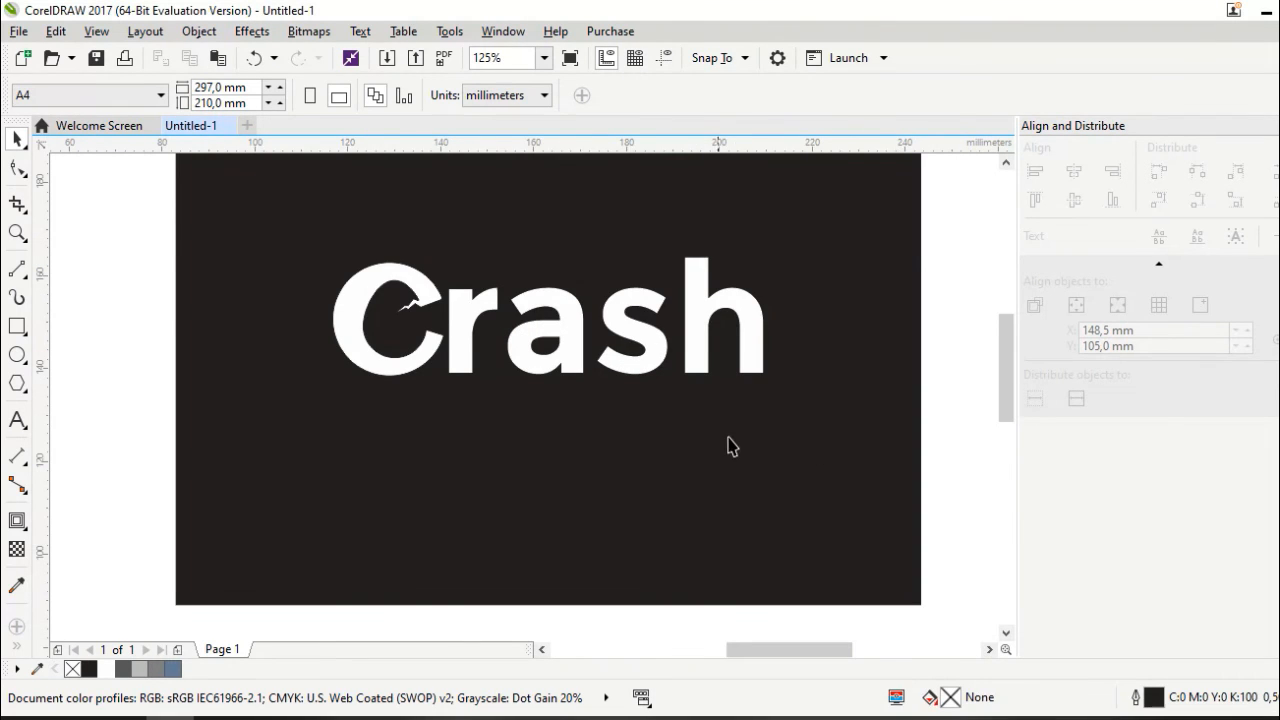
{"action": "scroll", "coordinate": [729, 446], "scroll_direction": "down", "scroll_amount": 1}
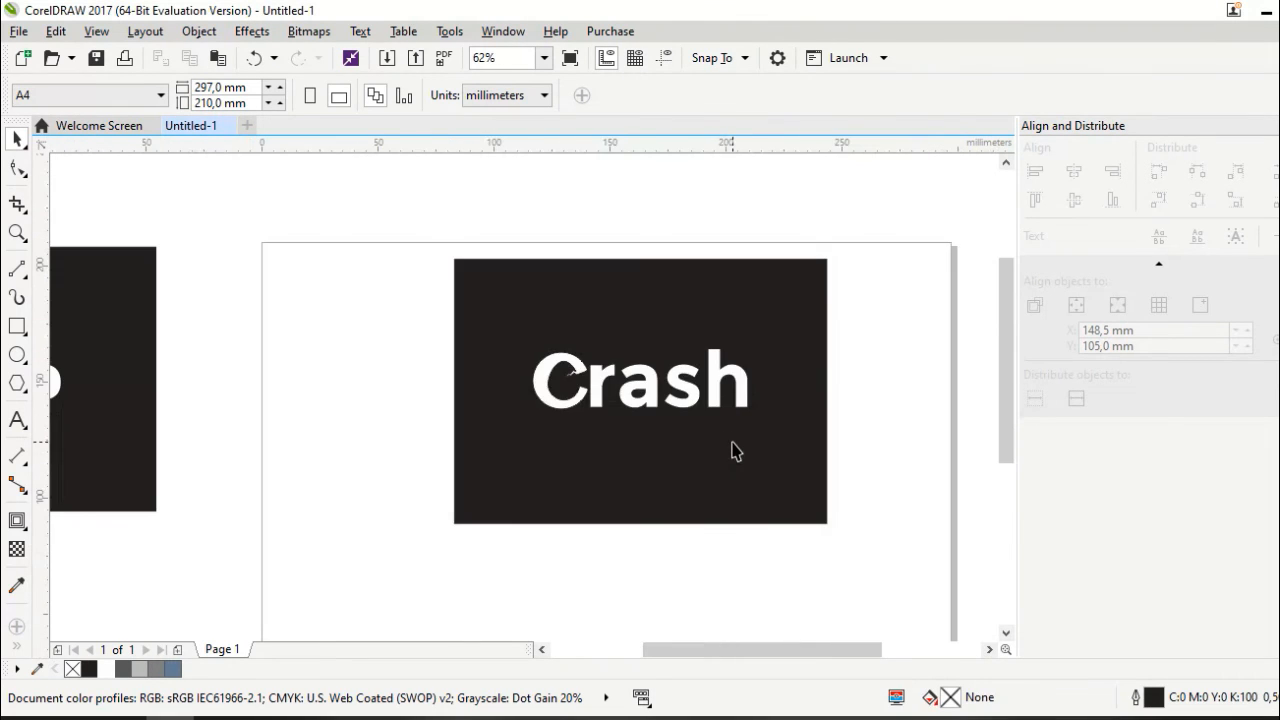
{"action": "scroll", "coordinate": [733, 450], "scroll_direction": "down", "scroll_amount": 1}
{"action": "left_click_drag", "start_coordinate": [517, 344], "coordinate": [521, 324]}
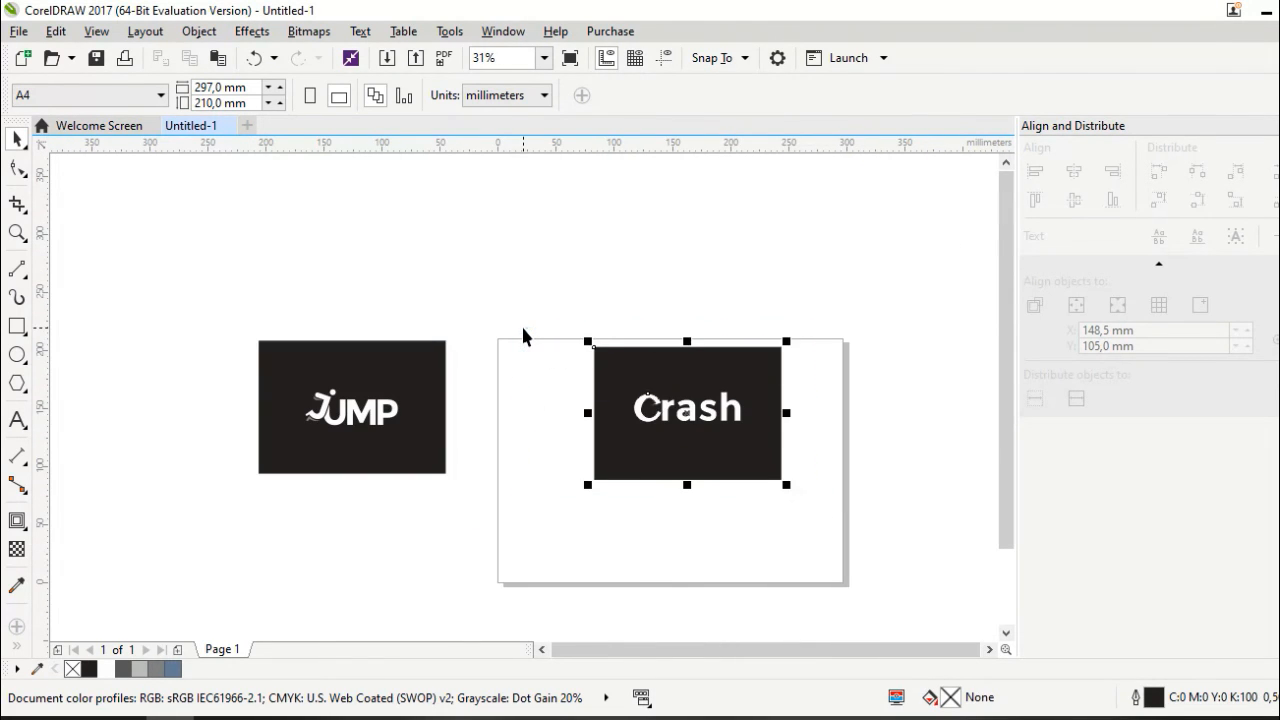
{"action": "left_click_drag", "start_coordinate": [218, 321], "coordinate": [482, 486]}
{"action": "left_click_drag", "start_coordinate": [660, 455], "coordinate": [352, 543]}
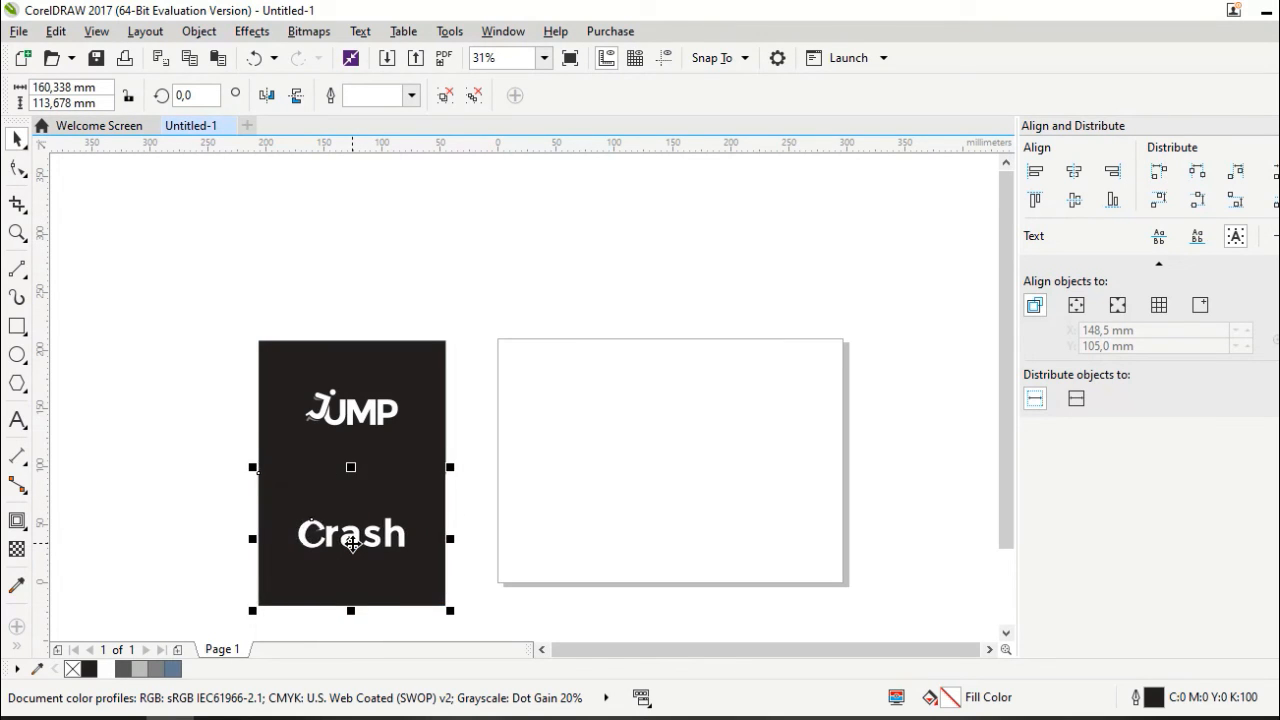
Centre both stacked cards on the page and zoom to fit them
{"action": "left_click_drag", "start_coordinate": [201, 340], "coordinate": [499, 632]}
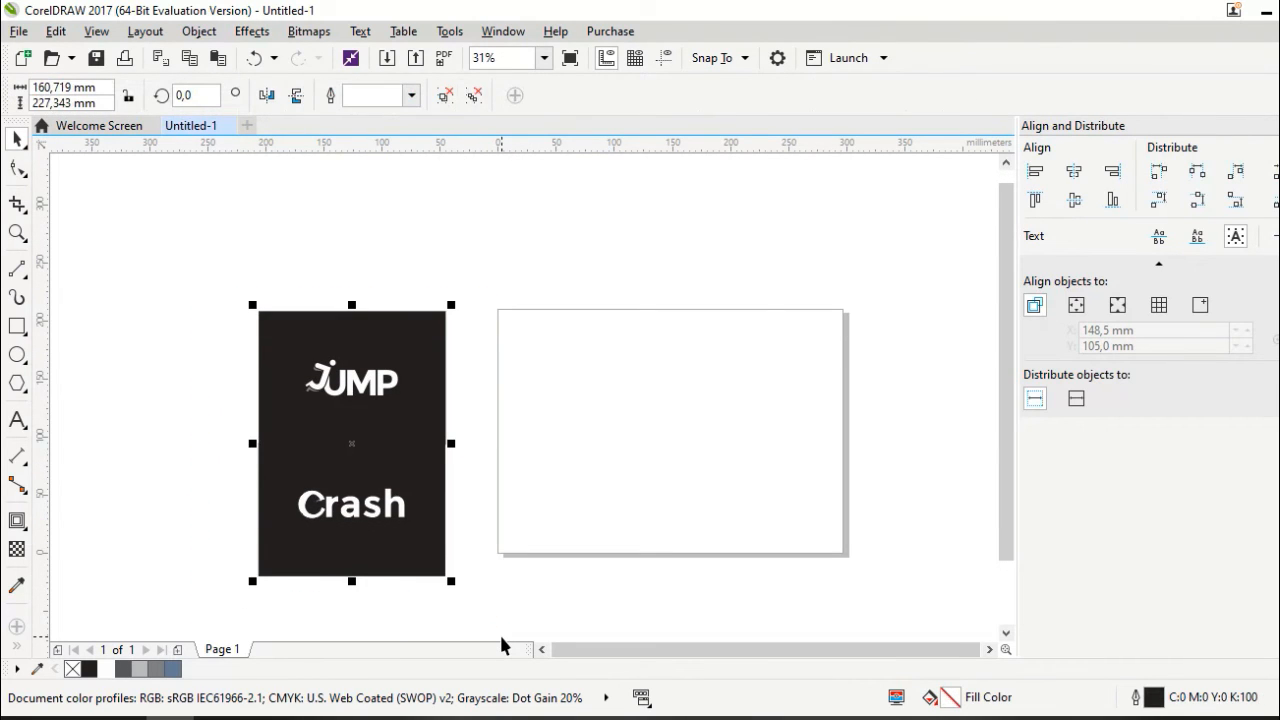
{"action": "key", "text": "p"}
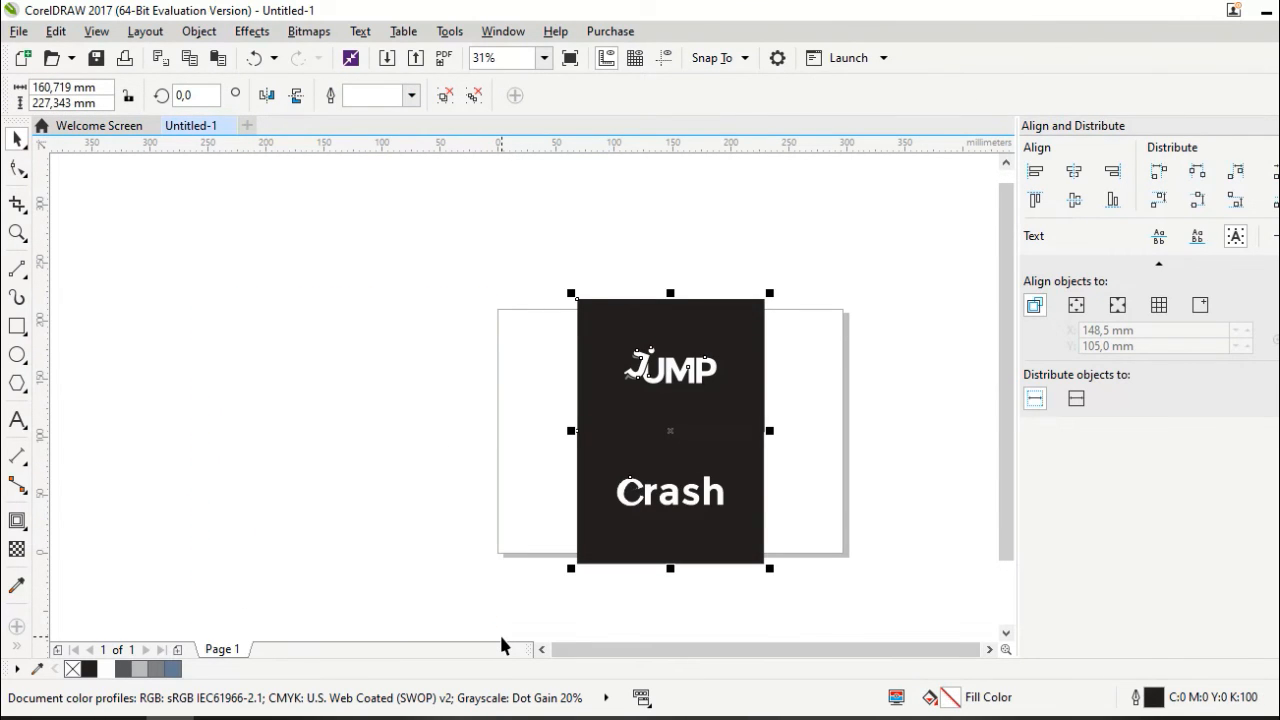
{"action": "key", "text": "shift+F2"}
{"action": "left_click", "coordinate": [717, 494]}
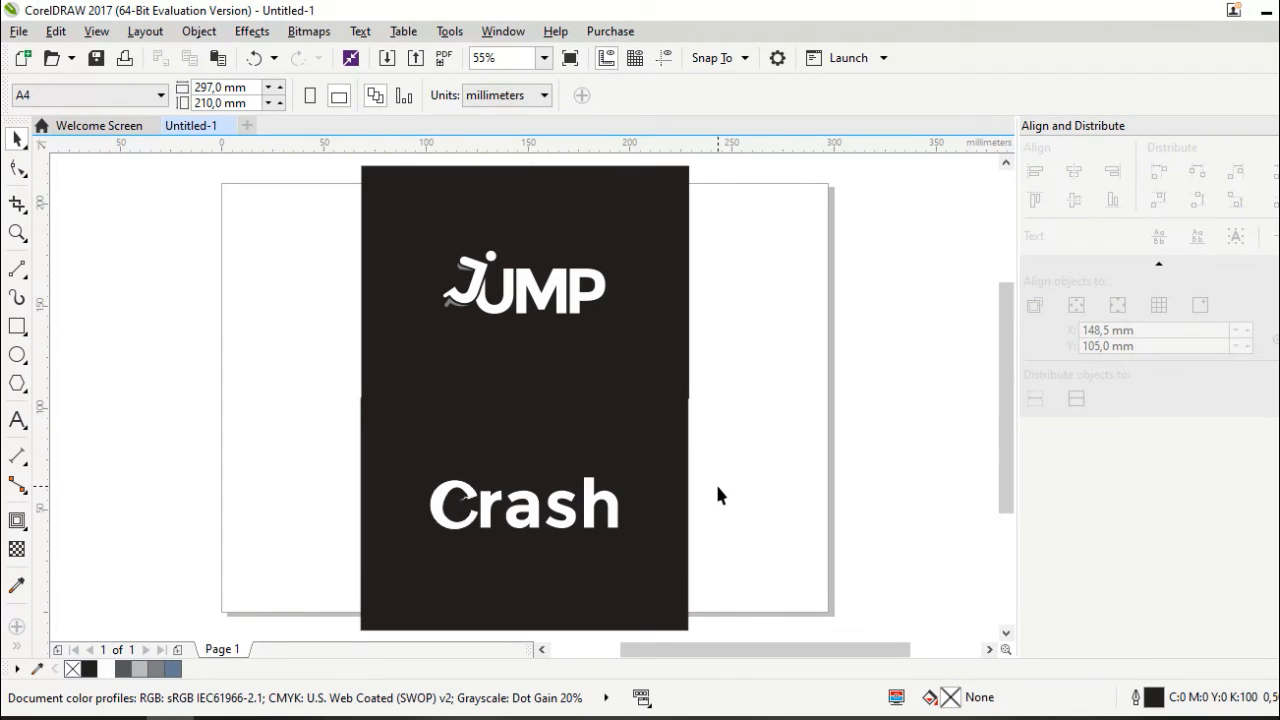
{"action": "left_click", "coordinate": [743, 718]}
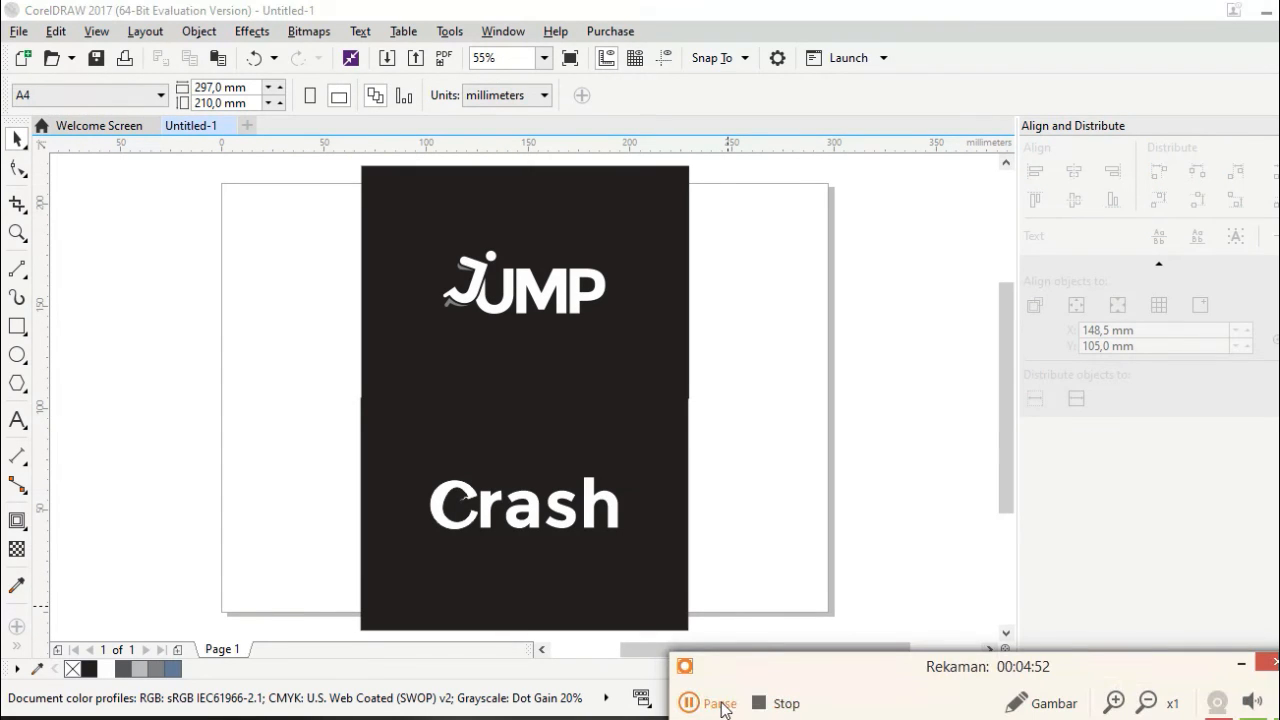